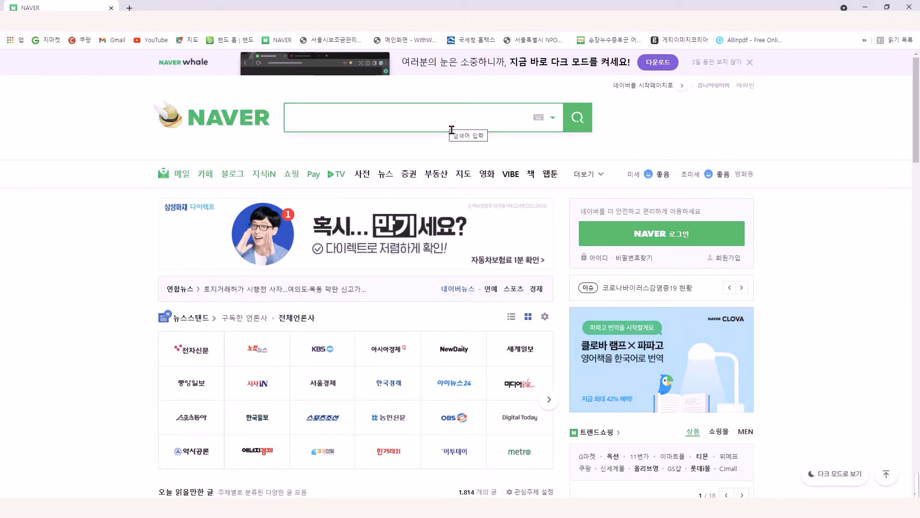
Search Naver for 뱁믹스.
text(qoq)
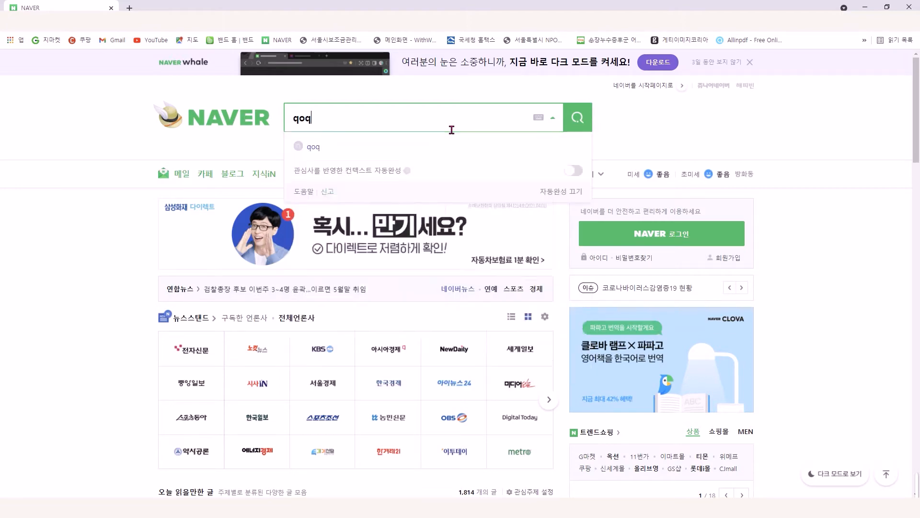
key(BackSpace)
key(BackSpace)
key(BackSpace)
text(뱁믹스)
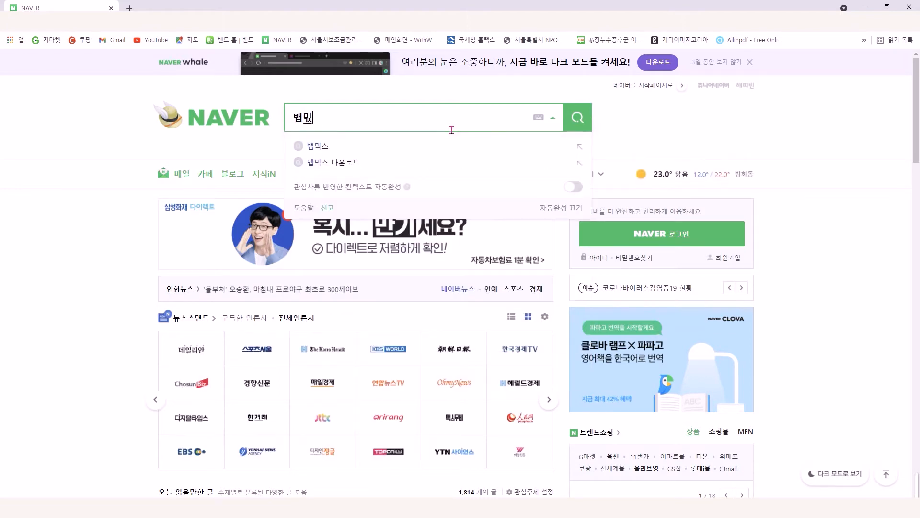
key(Return)
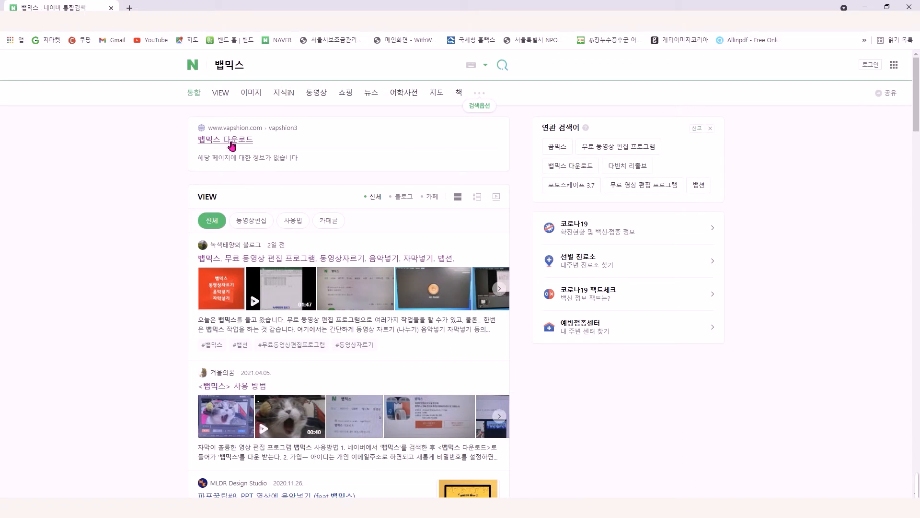
Open the 뱁믹스 다운로드 result, view the program's Naver Software download page, and close the browser.
click(233, 145)
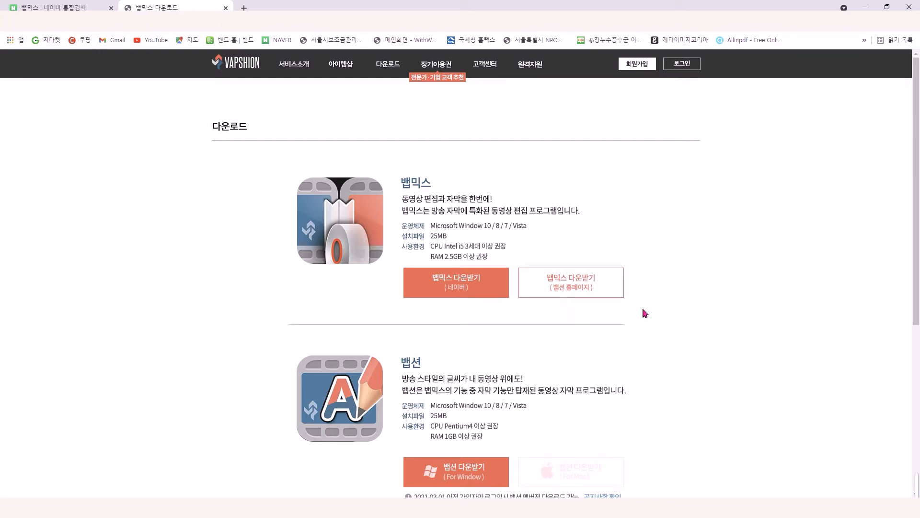
click(452, 292)
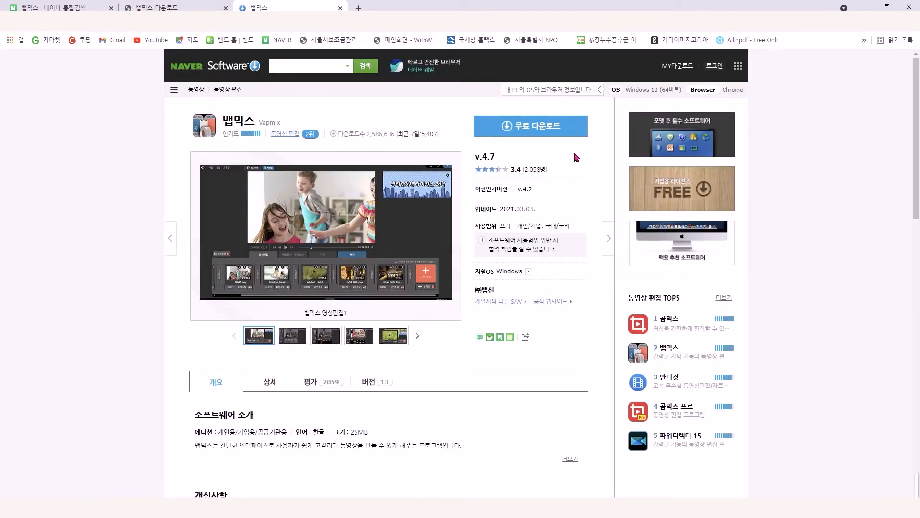
click(908, 6)
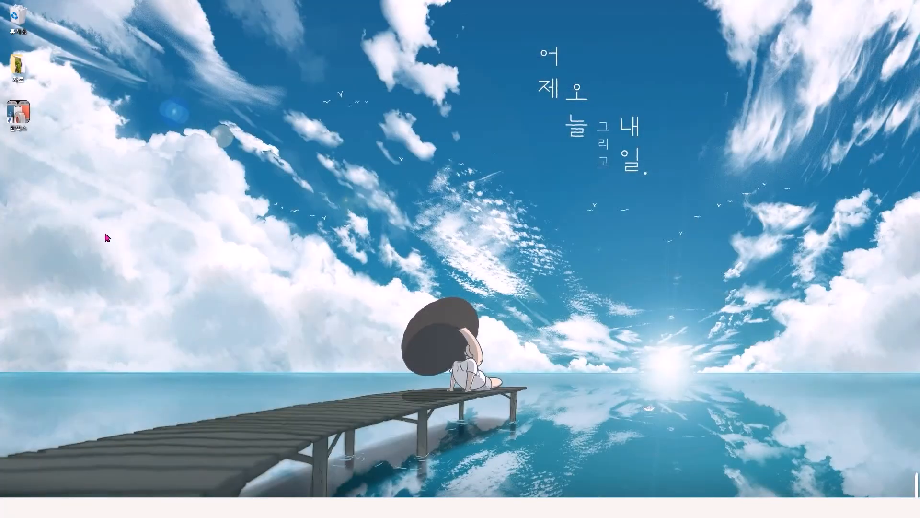
Switch to 뱁믹스 (Vapmix) by launching it from the desktop, and open the photo KakaoTalk_20210425_140210434 from the 자료 folder.
double_click(21, 115)
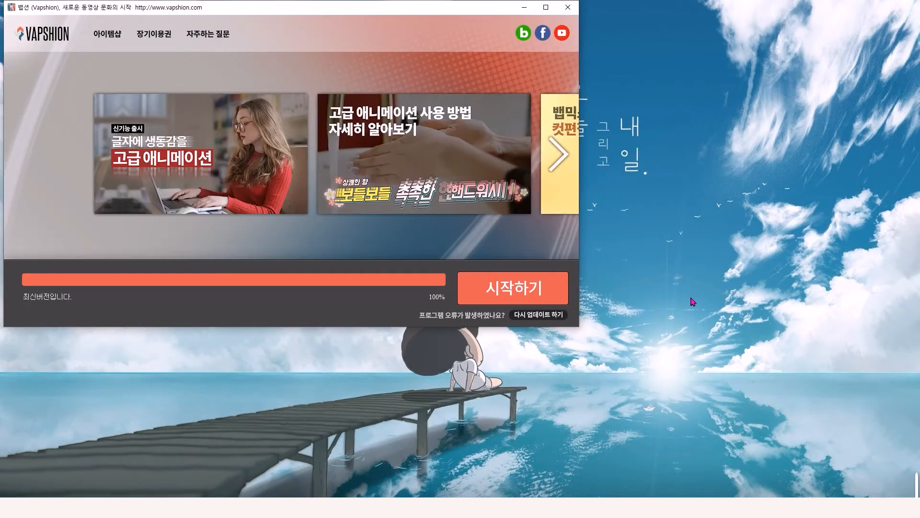
click(522, 300)
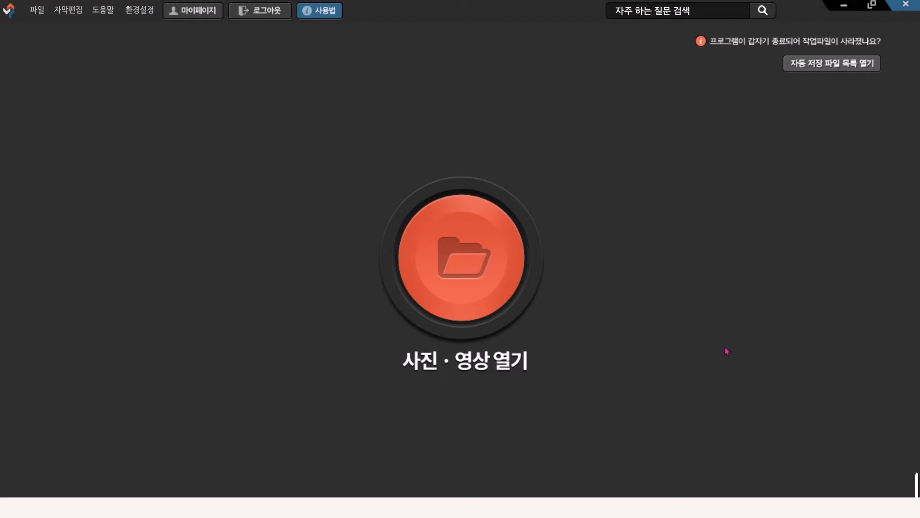
click(485, 278)
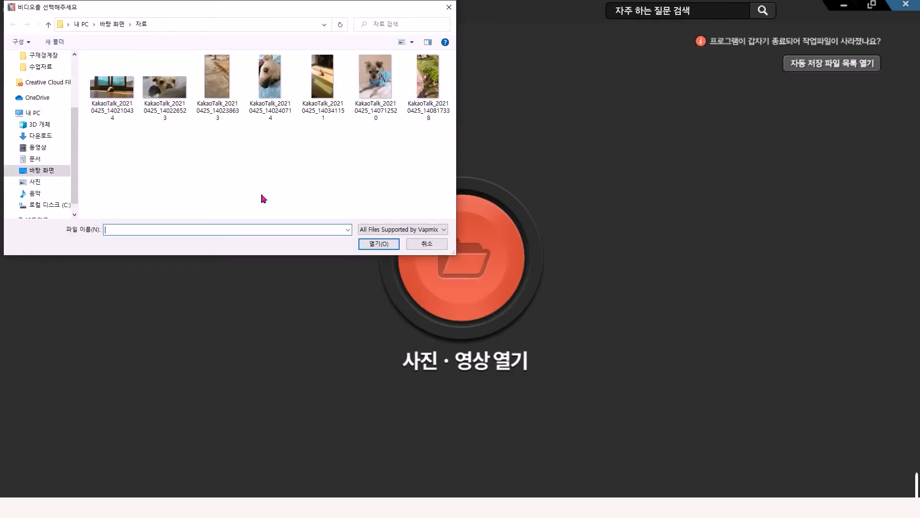
click(115, 102)
click(386, 244)
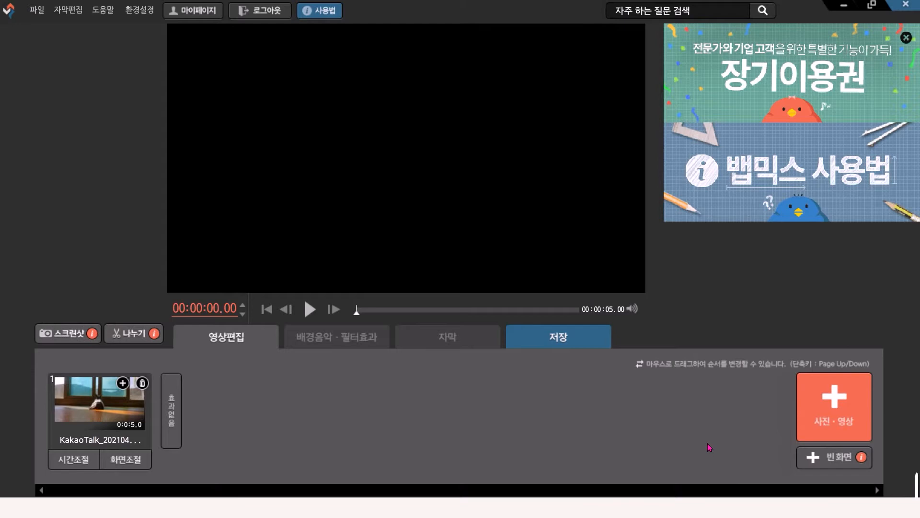
Add the six remaining photos in the 자료 folder, from KakaoTalk_20210425_140226523 through KakaoTalk_20210425_140817338, to the project.
click(835, 415)
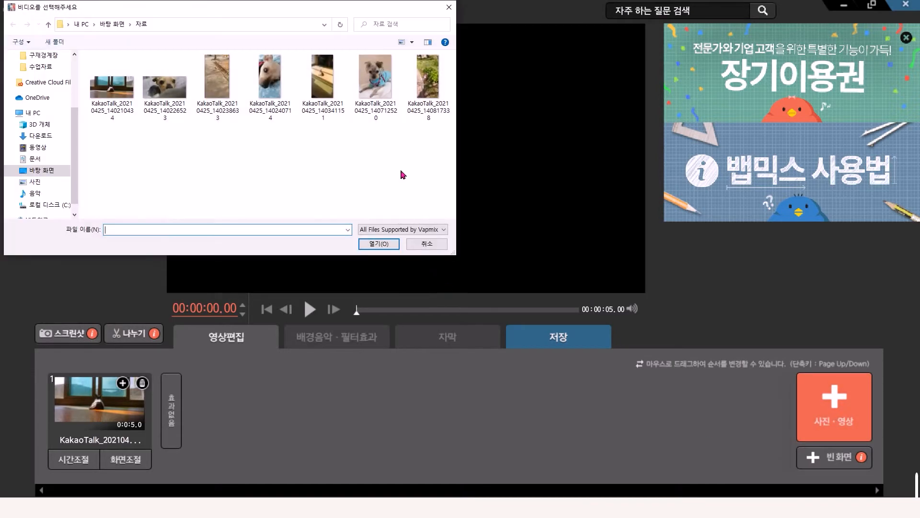
click(174, 108)
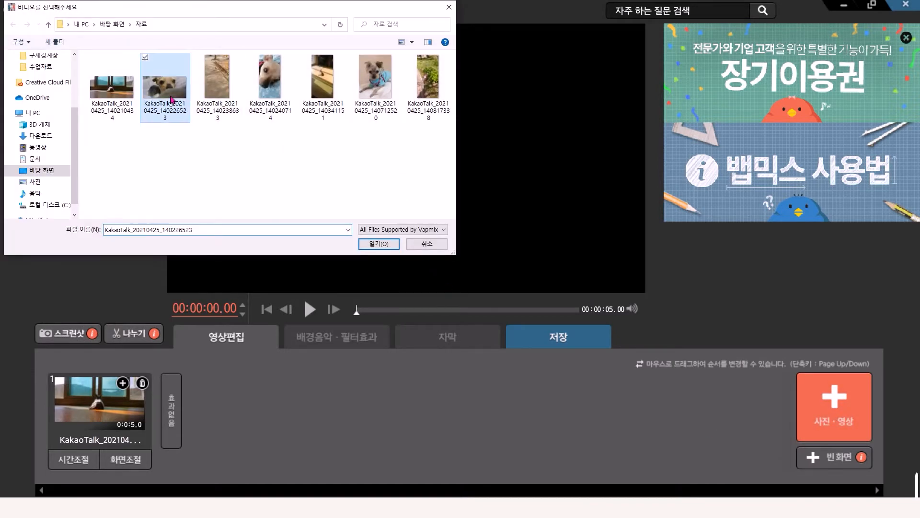
ctrl+click(219, 85)
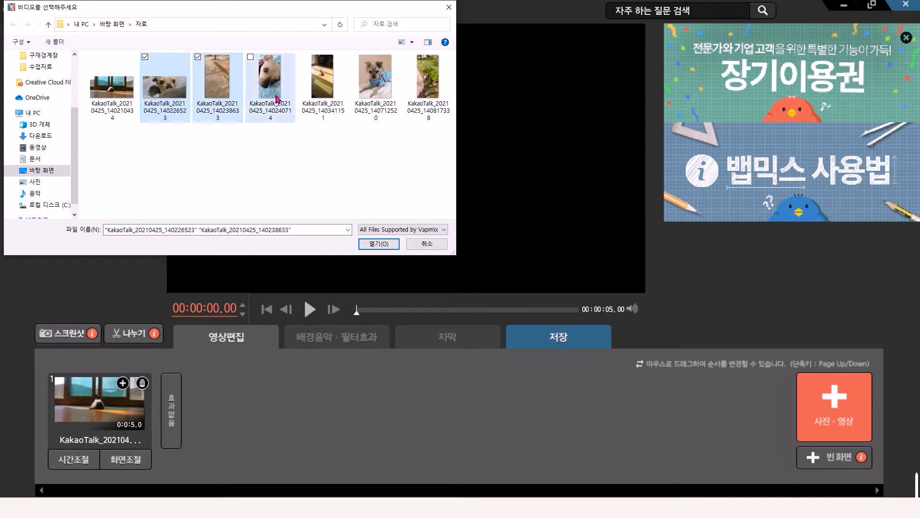
ctrl+click(278, 97)
ctrl+click(330, 97)
ctrl+click(383, 97)
ctrl+click(436, 94)
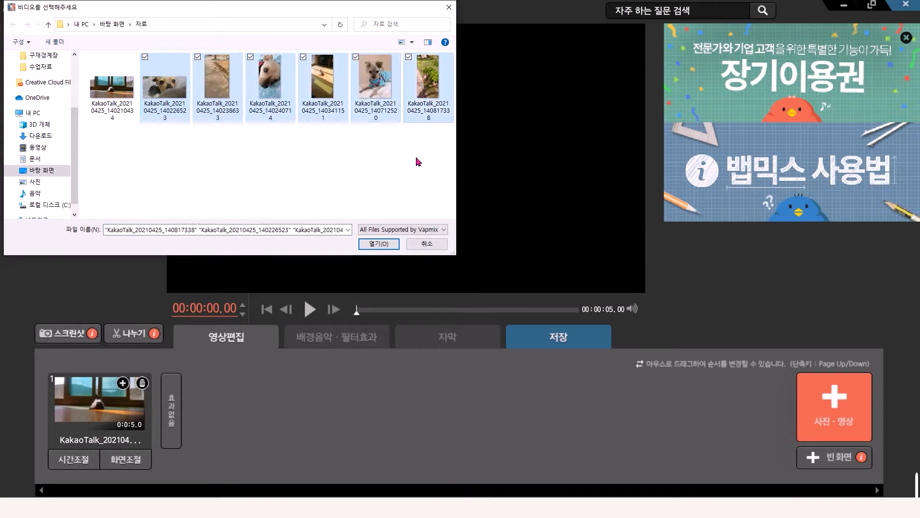
click(166, 94)
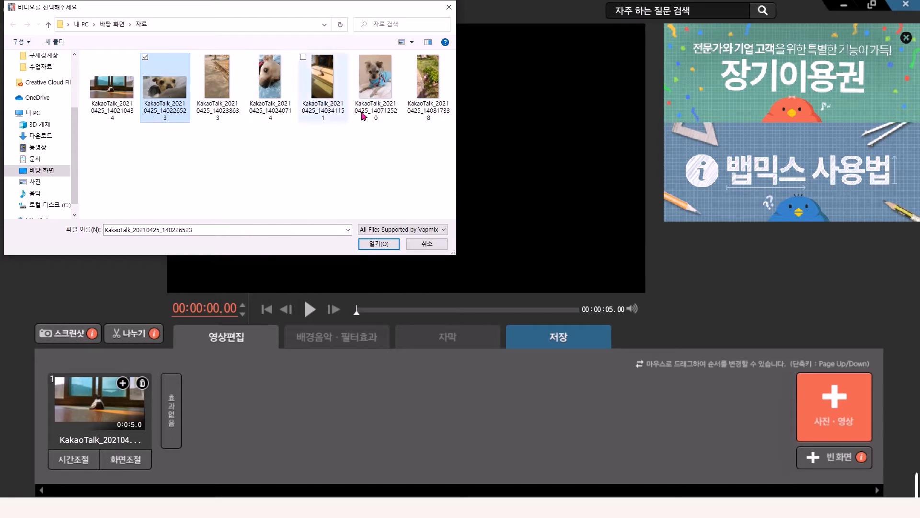
shift+click(420, 100)
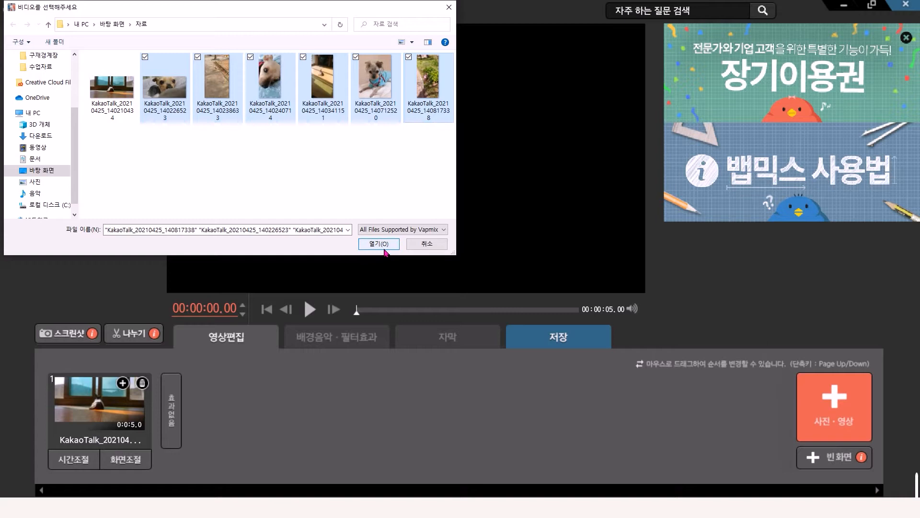
click(372, 166)
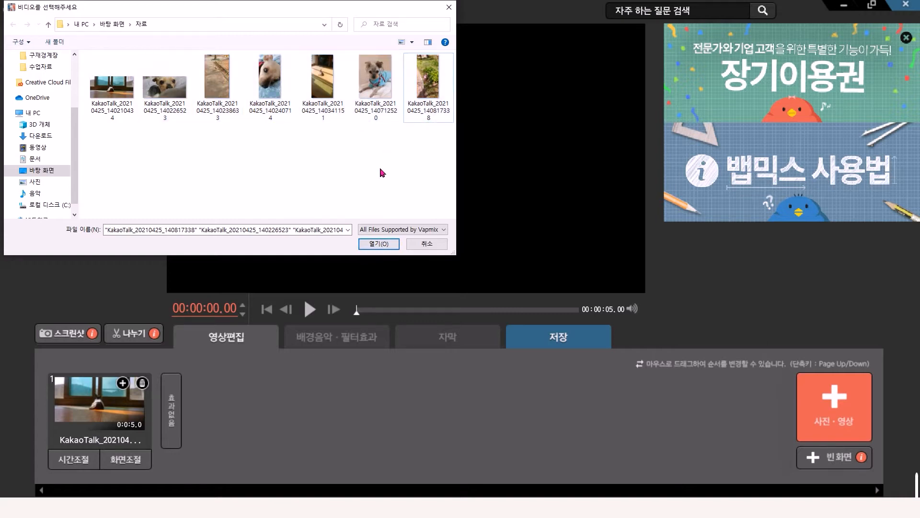
drag(440, 153, 150, 77)
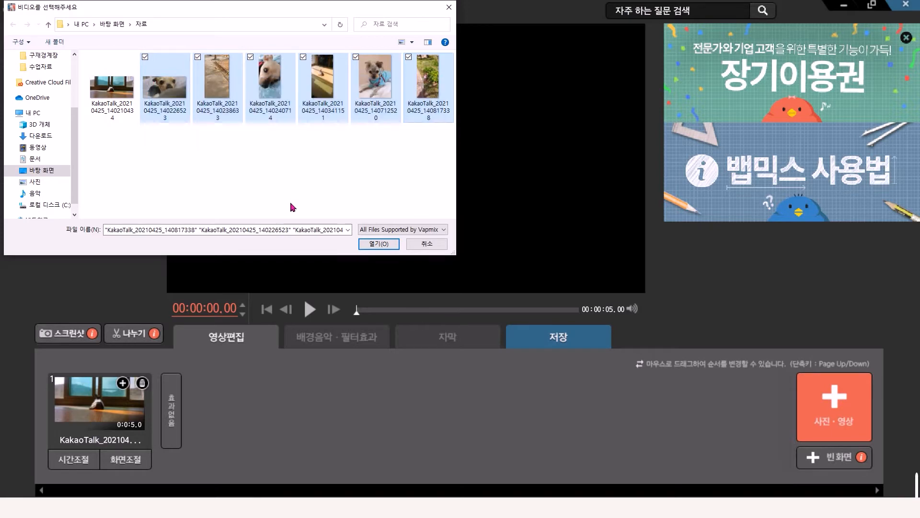
click(378, 244)
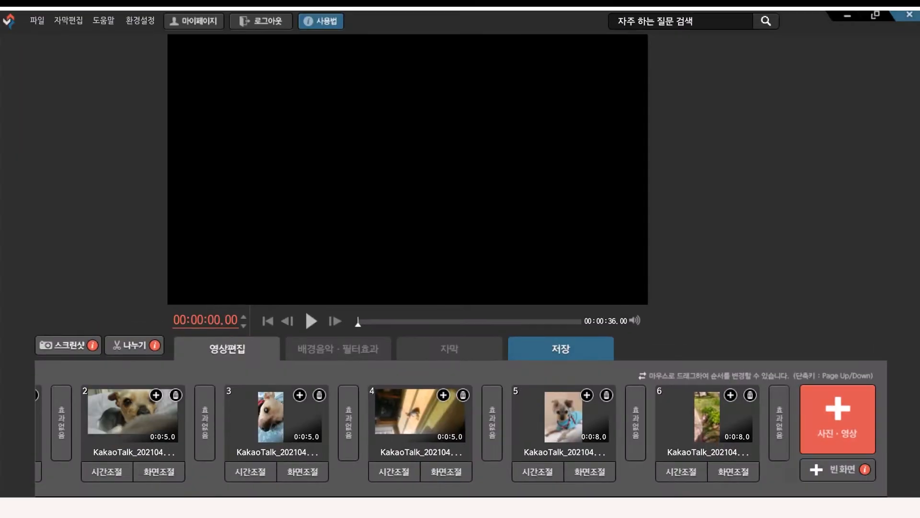
Swap the last two photos in the clip sequence and move the photo of the dog in blue clothes to third place.
drag(282, 499, 185, 494)
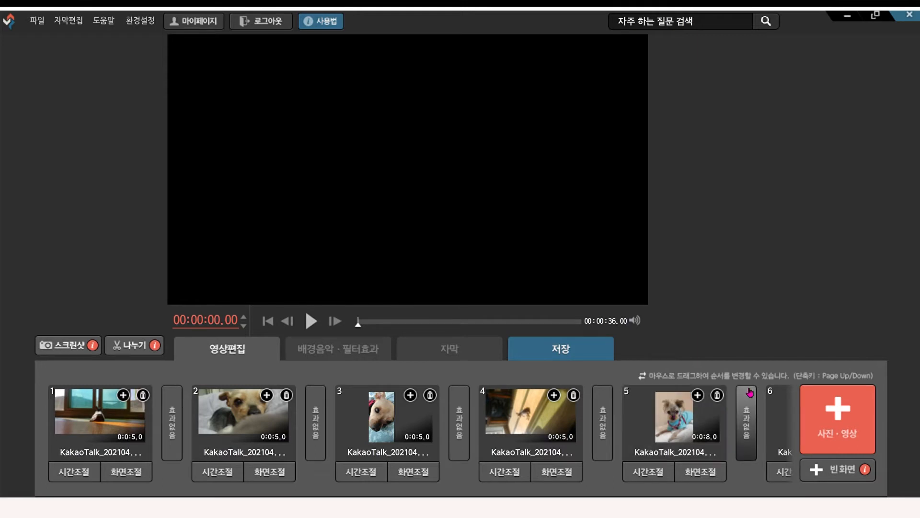
click(690, 414)
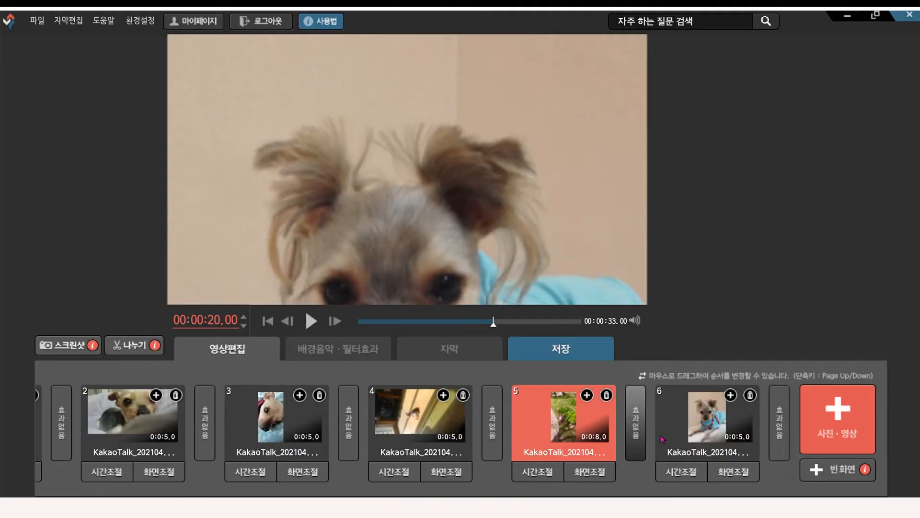
click(723, 432)
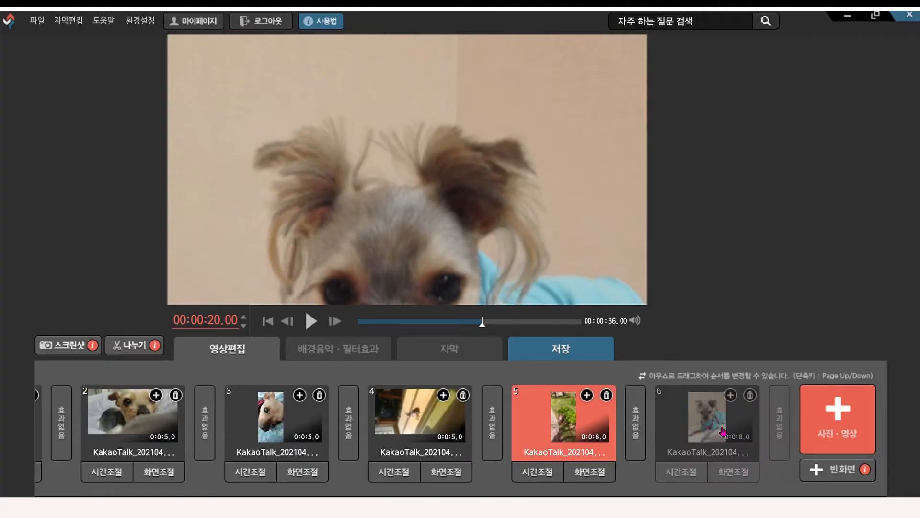
drag(723, 430, 283, 412)
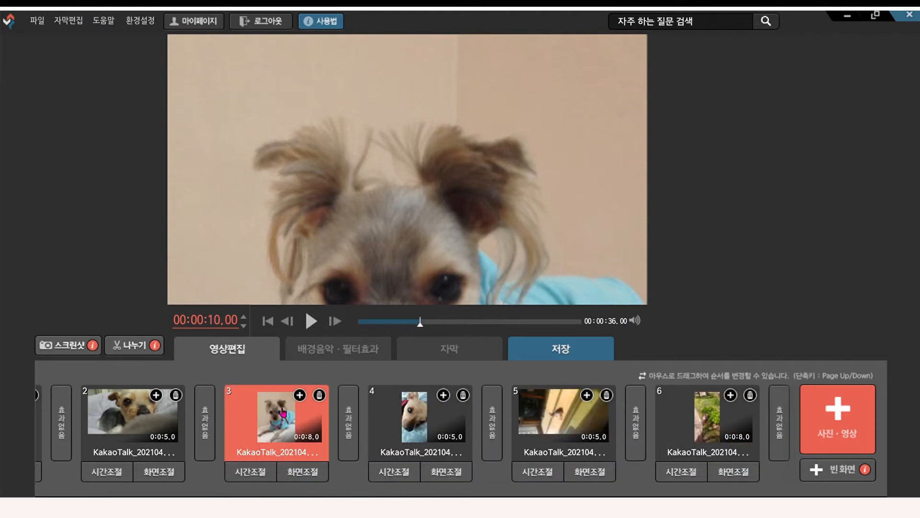
Reorder the clips so the dog in blue comes first, the dog's face close-up second, and the sunlit-floor photo third.
drag(436, 432, 618, 429)
drag(405, 420, 64, 423)
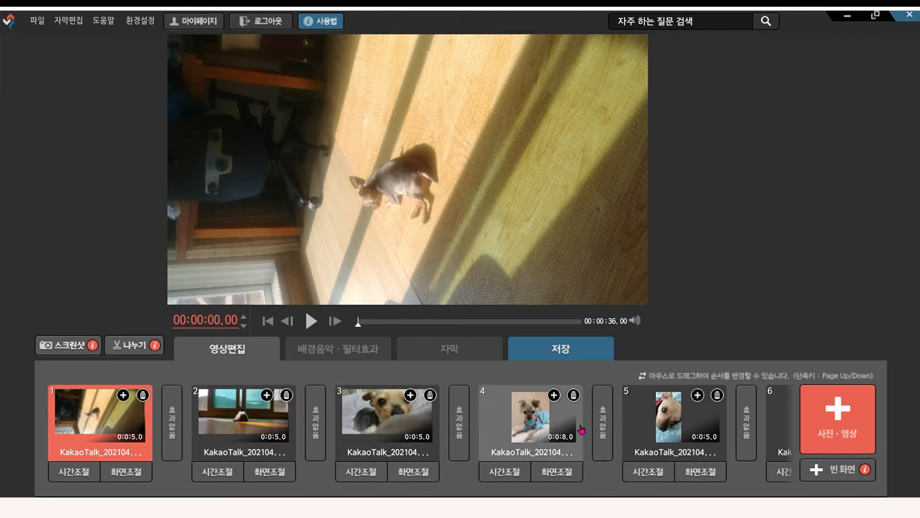
drag(676, 422, 260, 430)
drag(671, 422, 79, 443)
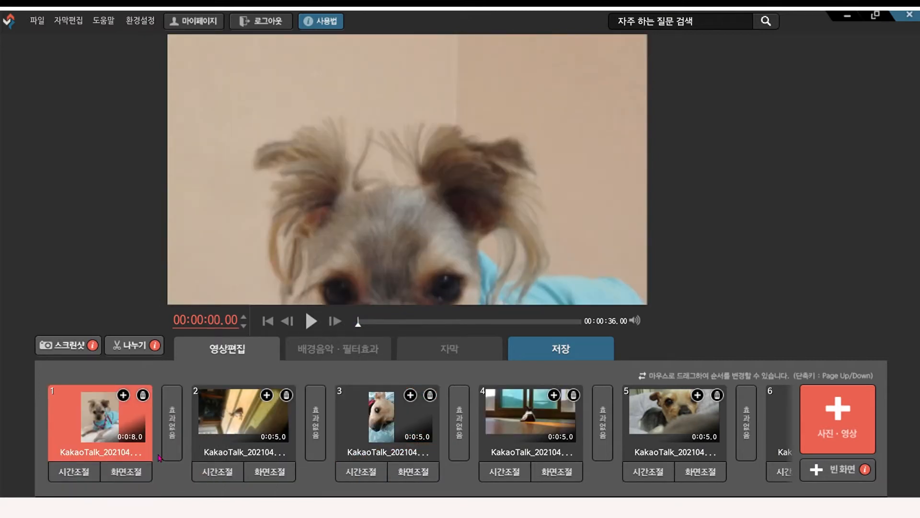
drag(352, 420, 238, 416)
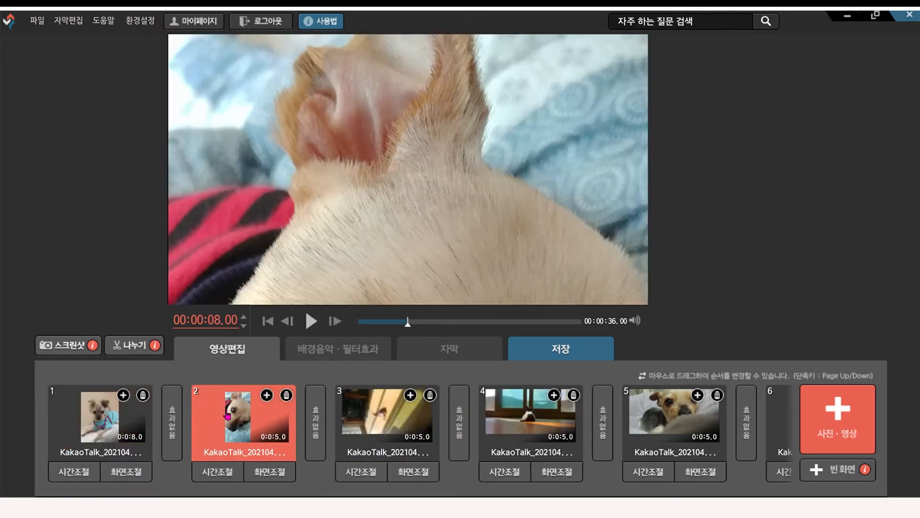
Preview the first photo's automatic movement from the start of the video and pause playback.
click(108, 417)
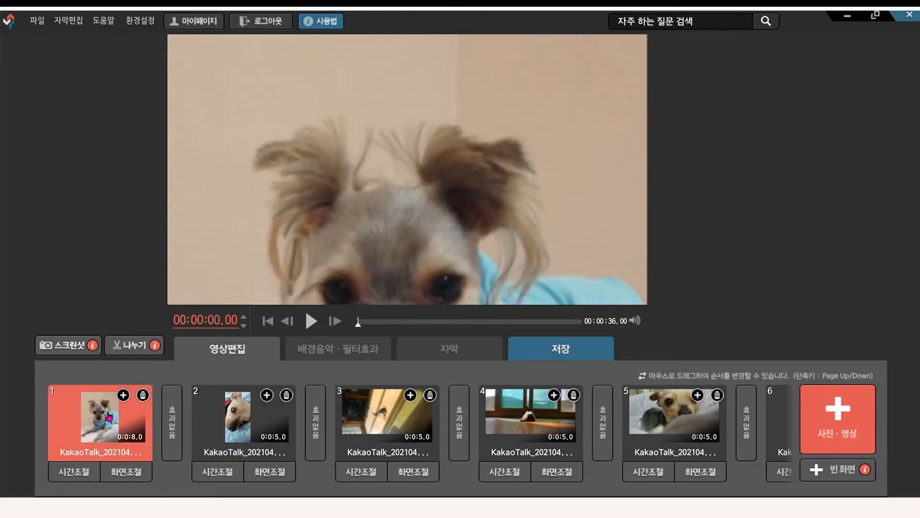
click(310, 321)
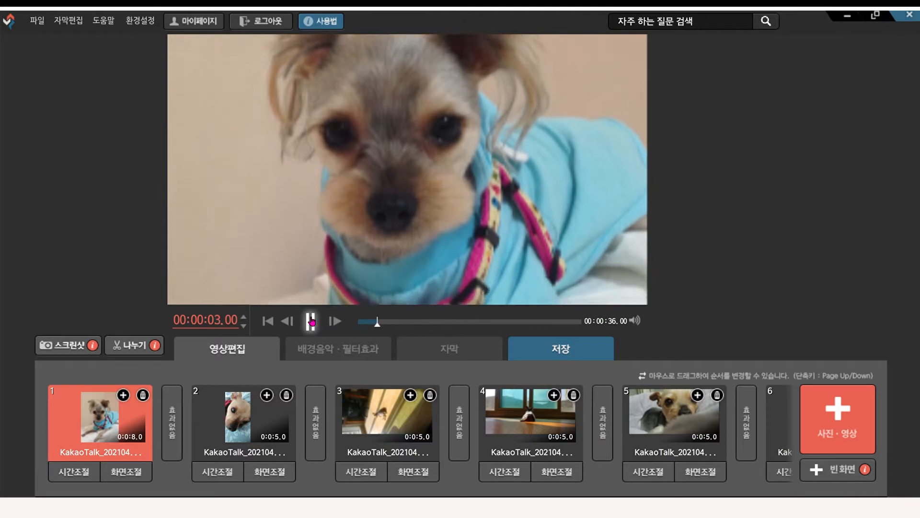
click(311, 321)
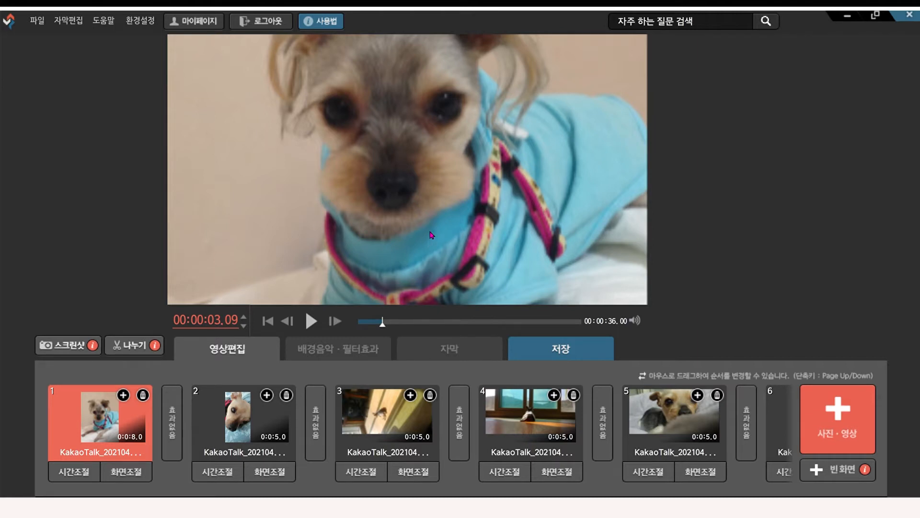
In the first photo's screen adjustment, check its end frame and turn off 이동과 확대 축소 사용 for all photos (모든 사진에).
click(138, 472)
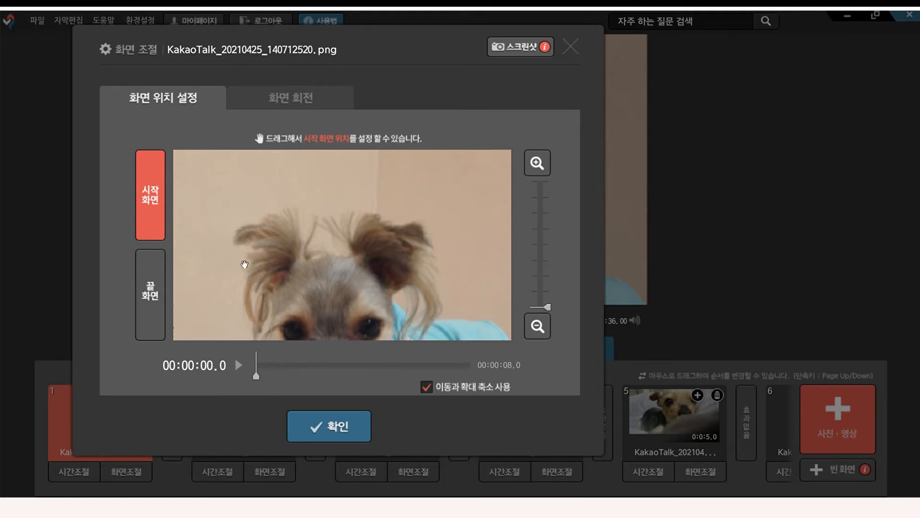
click(162, 304)
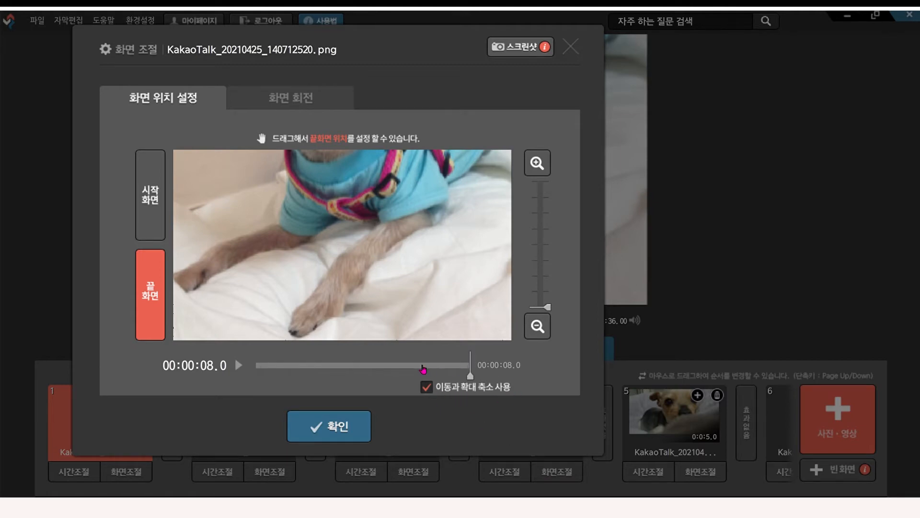
click(428, 392)
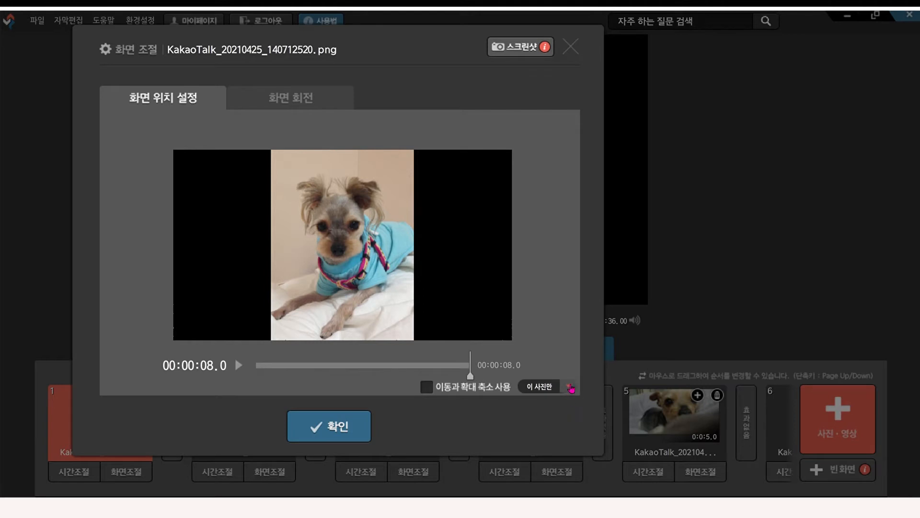
click(571, 388)
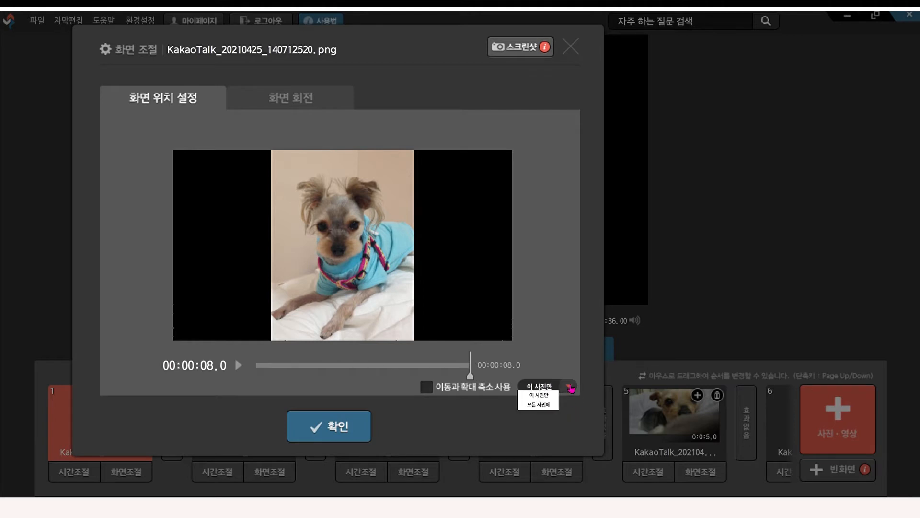
click(550, 409)
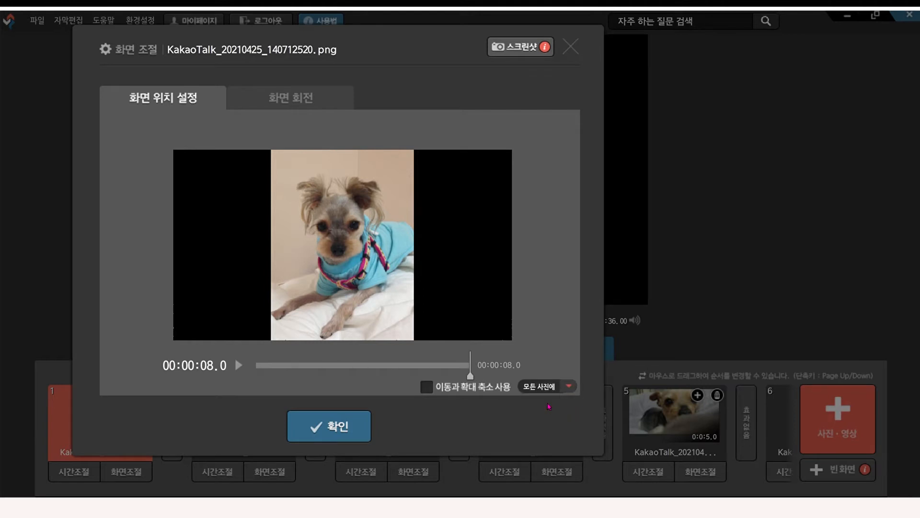
click(338, 424)
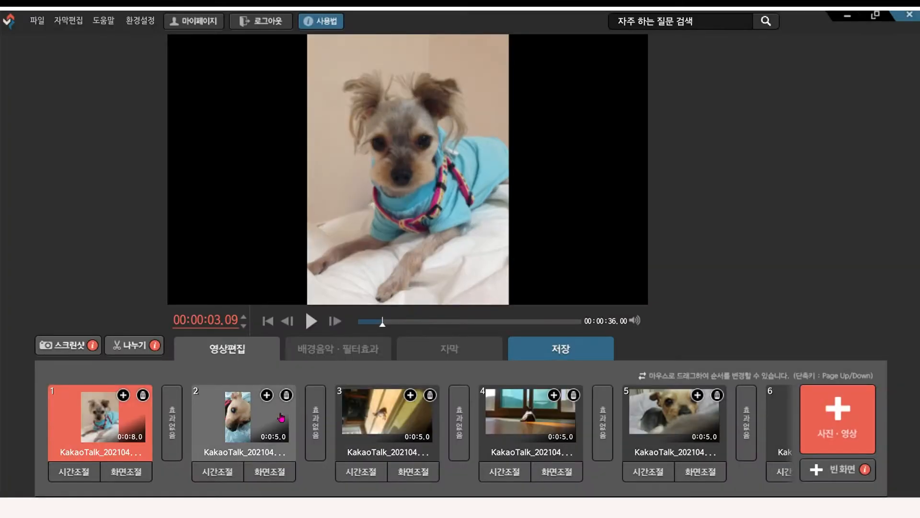
Play the video from the first photo into the second, pause, and replay it from the first photo.
click(311, 320)
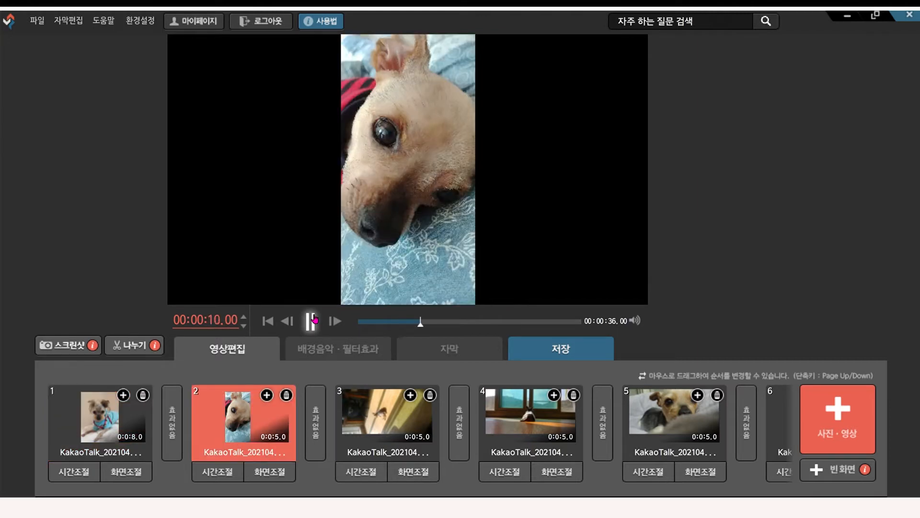
click(311, 320)
click(103, 417)
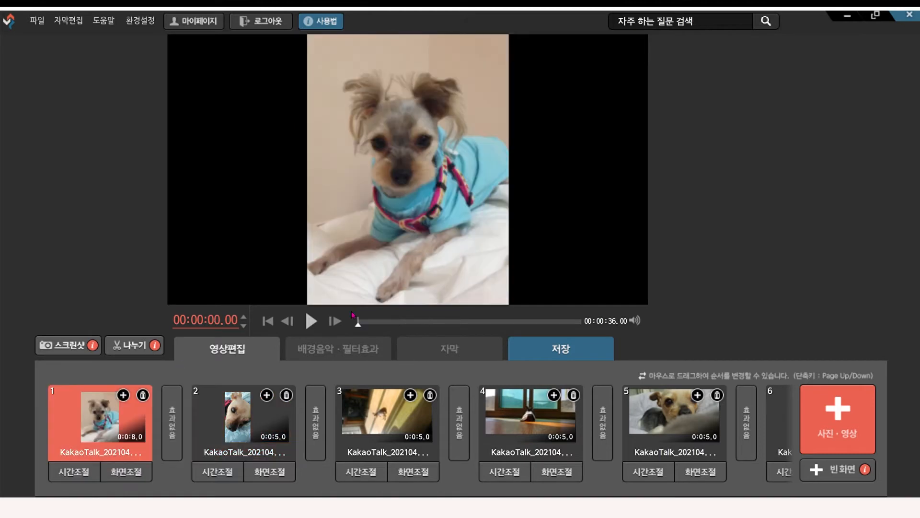
click(311, 321)
Turn on 이동과 확대 축소 사용 for the first photo and frame both its start and end views on the dog's face.
click(127, 471)
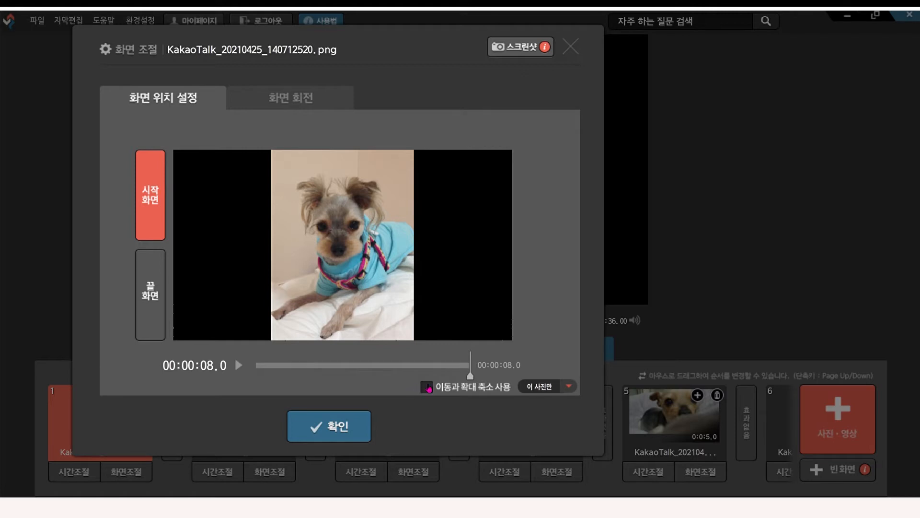
click(426, 387)
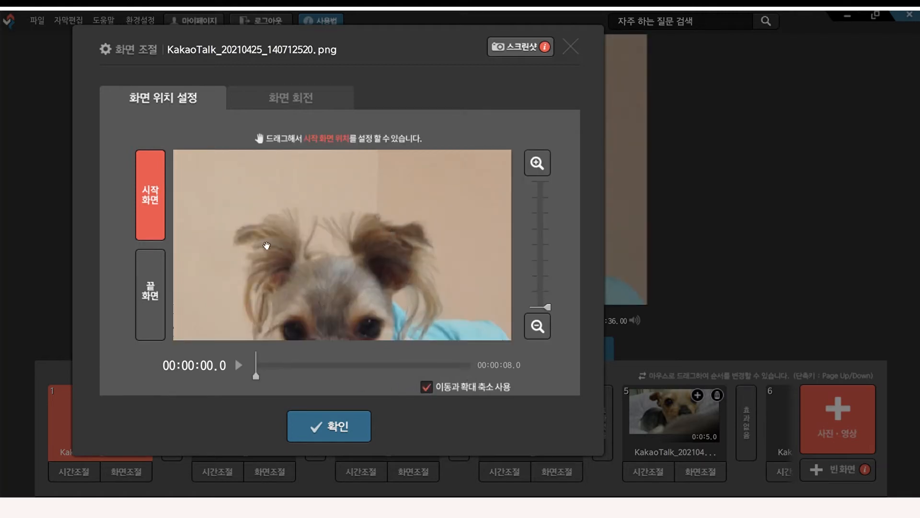
drag(388, 317, 387, 279)
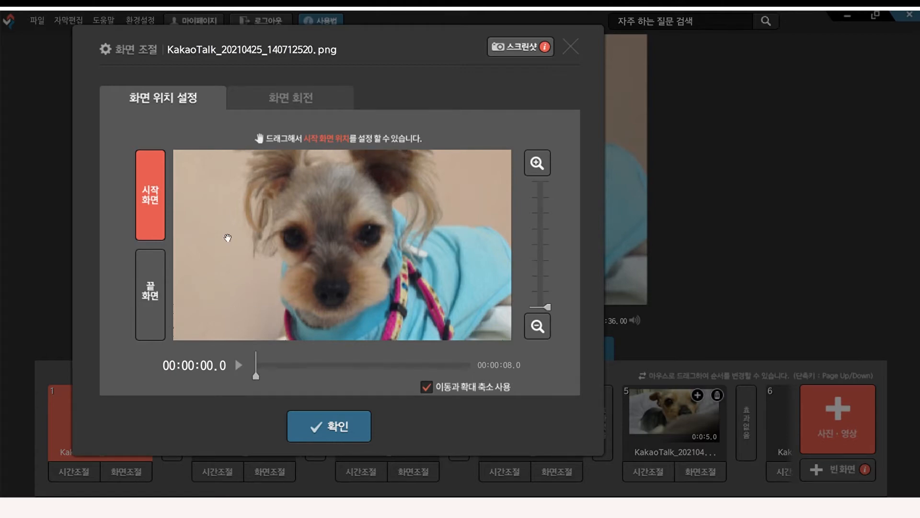
click(160, 312)
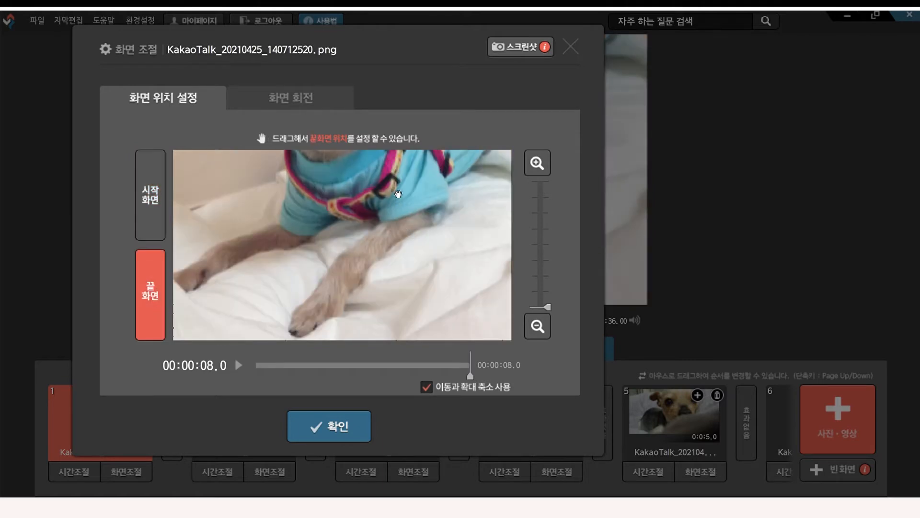
drag(398, 196, 374, 226)
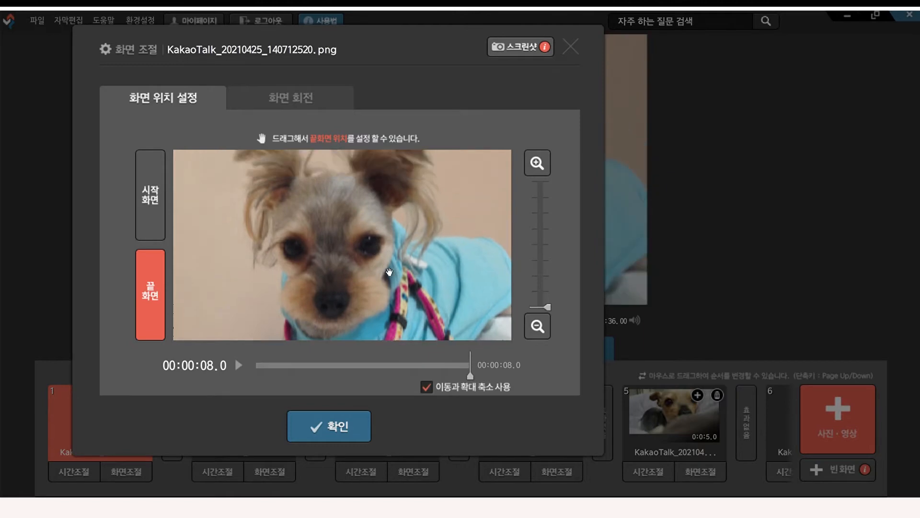
click(349, 427)
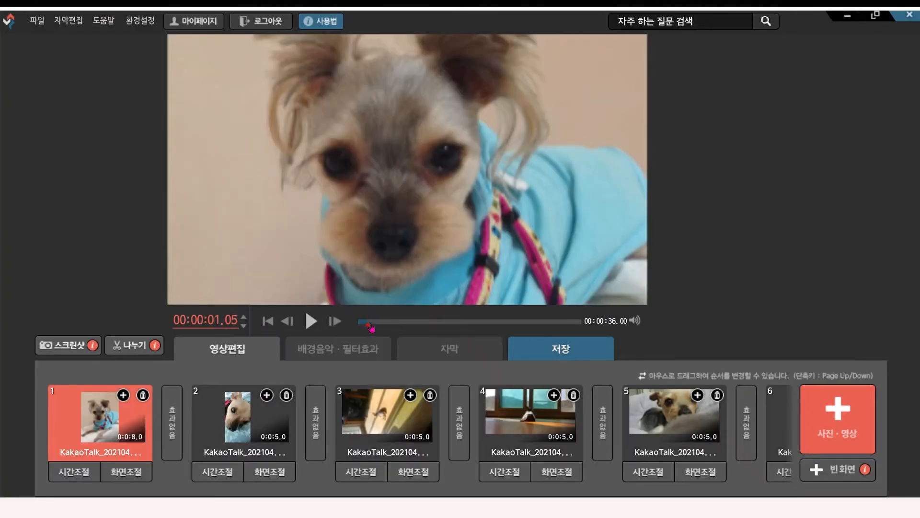
Preview the video from the start to check the first photo's framing, and pause on the second photo.
drag(372, 327, 354, 323)
click(311, 321)
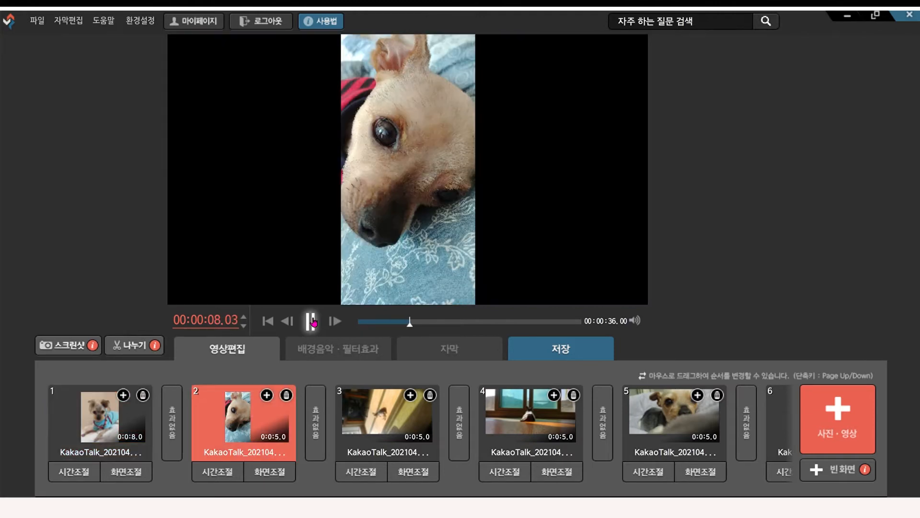
click(311, 321)
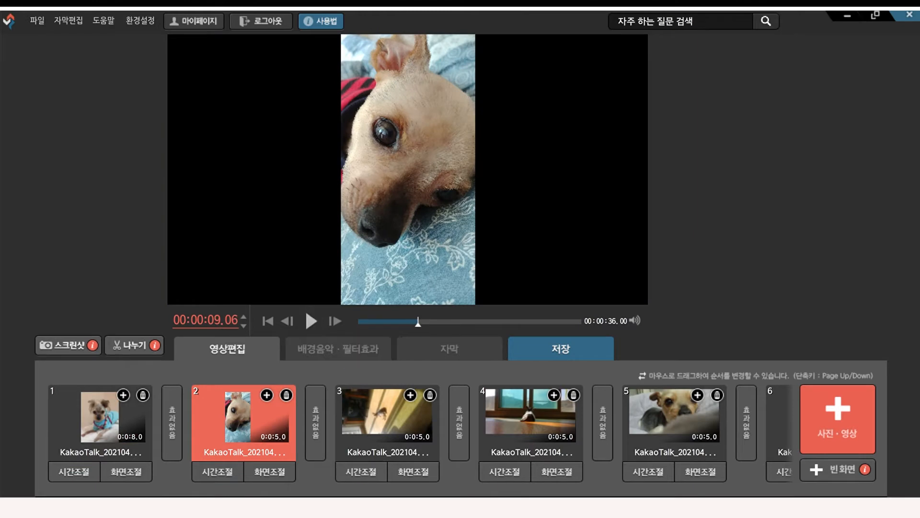
Examine the duration settings (시간 조절) of the first photo and the fourth photo.
click(82, 471)
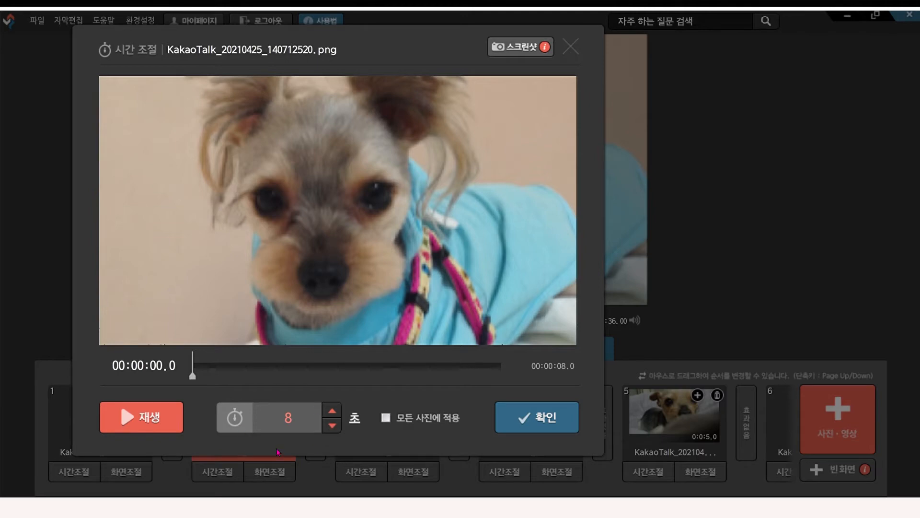
mouse_move(359, 240)
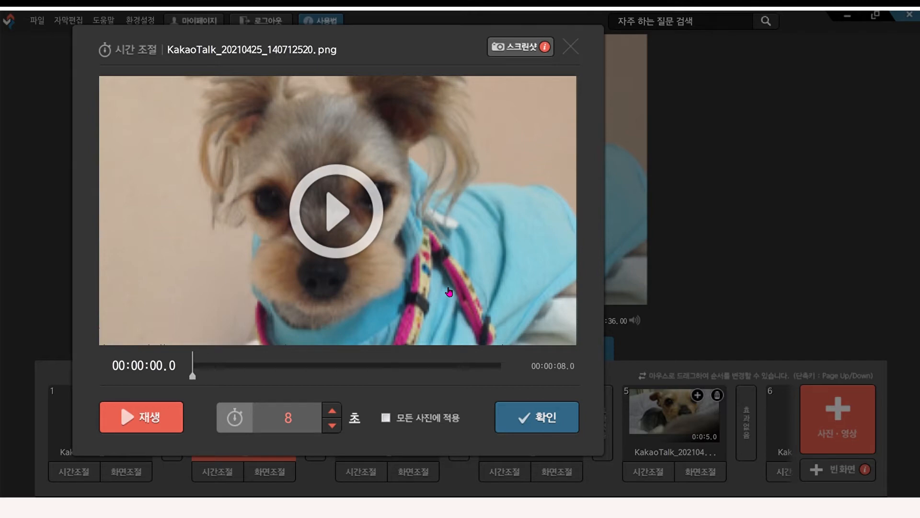
click(570, 46)
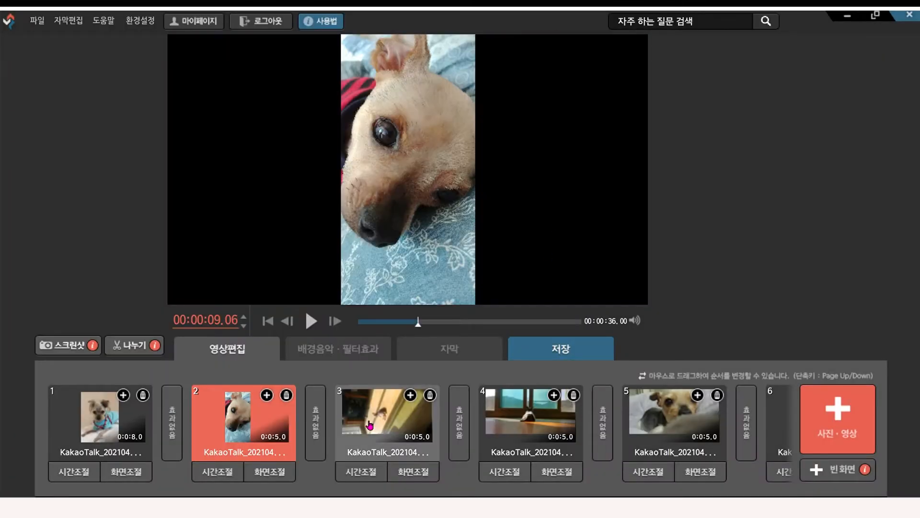
click(523, 426)
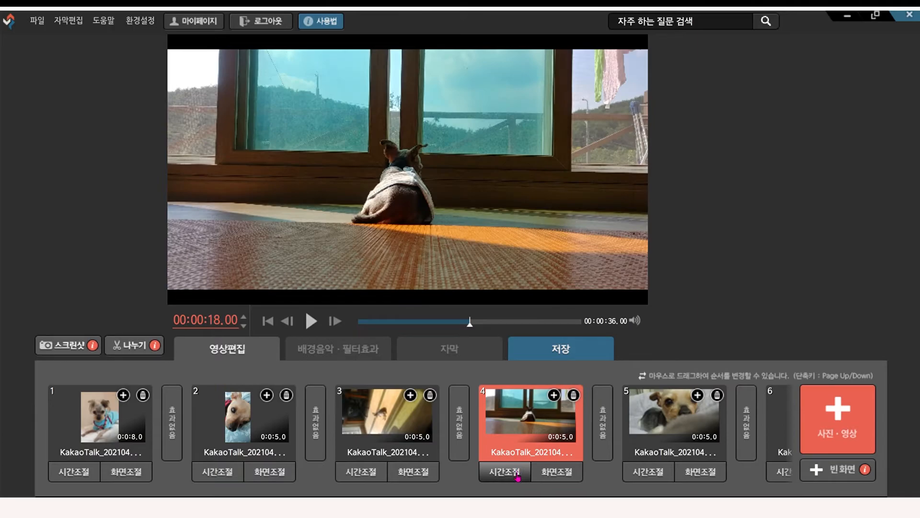
click(517, 474)
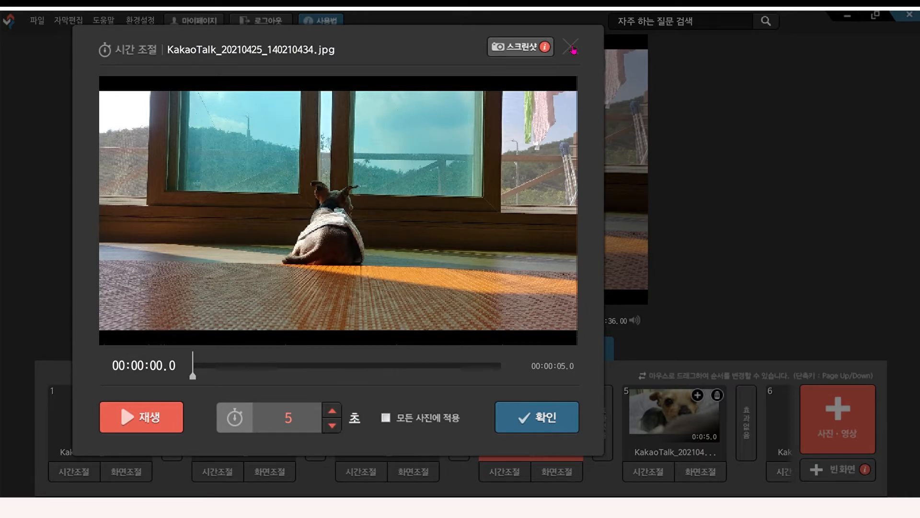
click(571, 48)
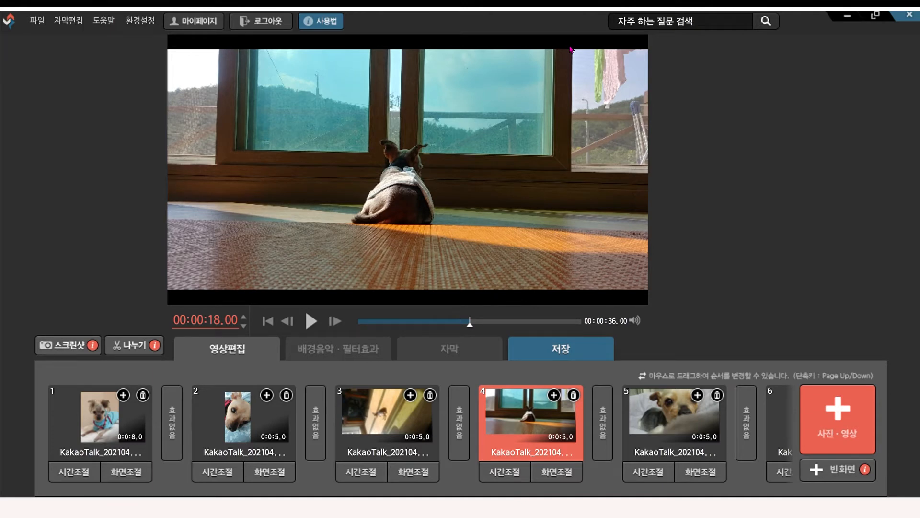
Set the first photo's duration to 5 seconds, apply it to all photos, and preview playback into the second photo.
click(93, 405)
click(74, 474)
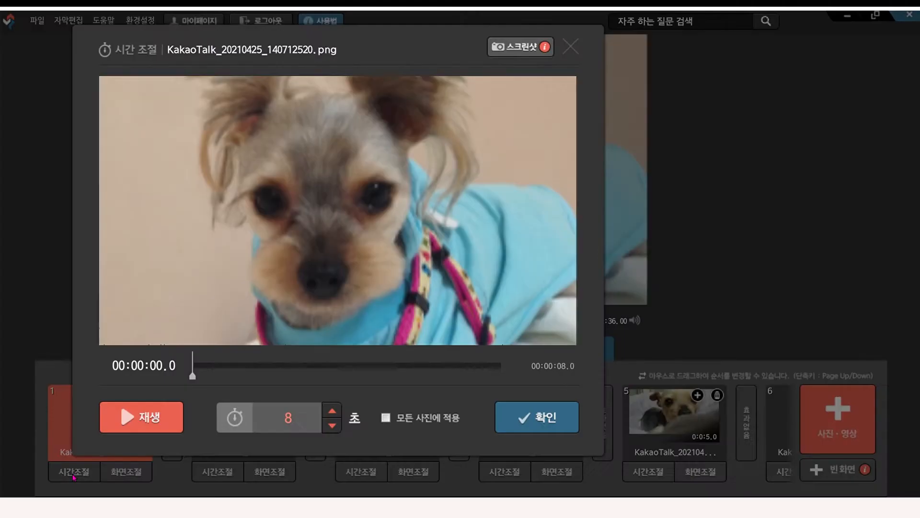
double_click(307, 425)
click(277, 424)
drag(304, 425, 280, 422)
text(5)
click(386, 417)
click(537, 417)
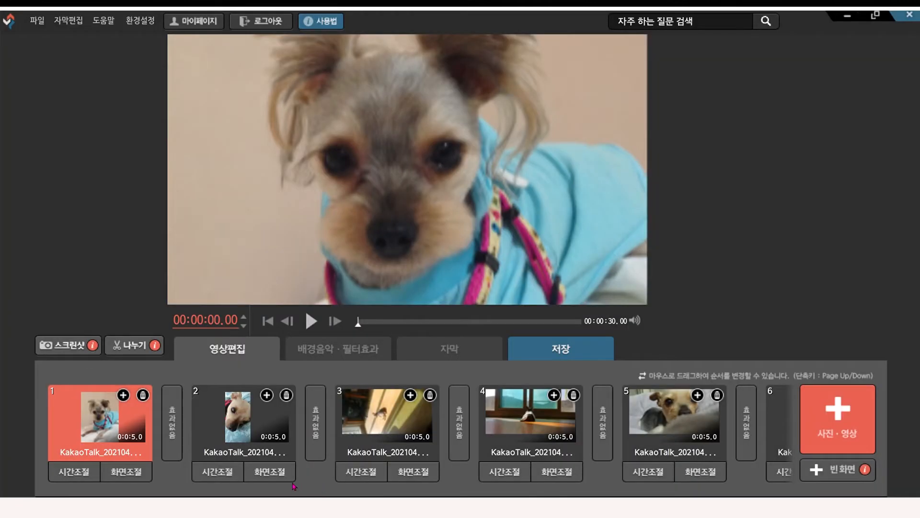
click(316, 326)
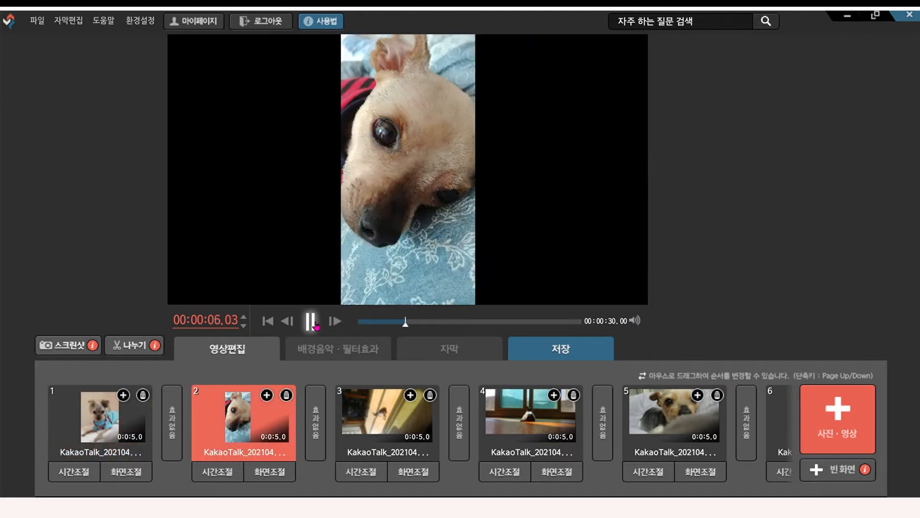
click(315, 326)
Turn on 이동과 확대 축소 사용 for the second photo and try to reposition and zoom out its start frame around the dog's face.
click(286, 472)
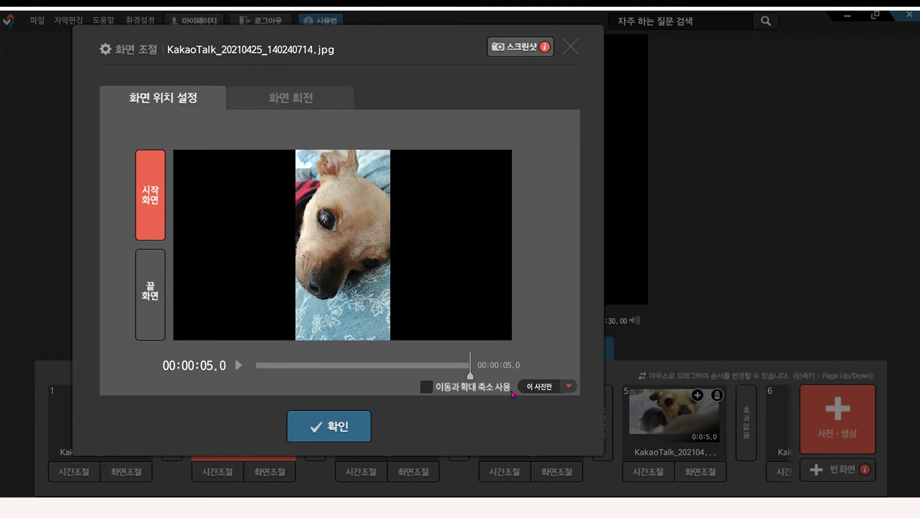
click(427, 387)
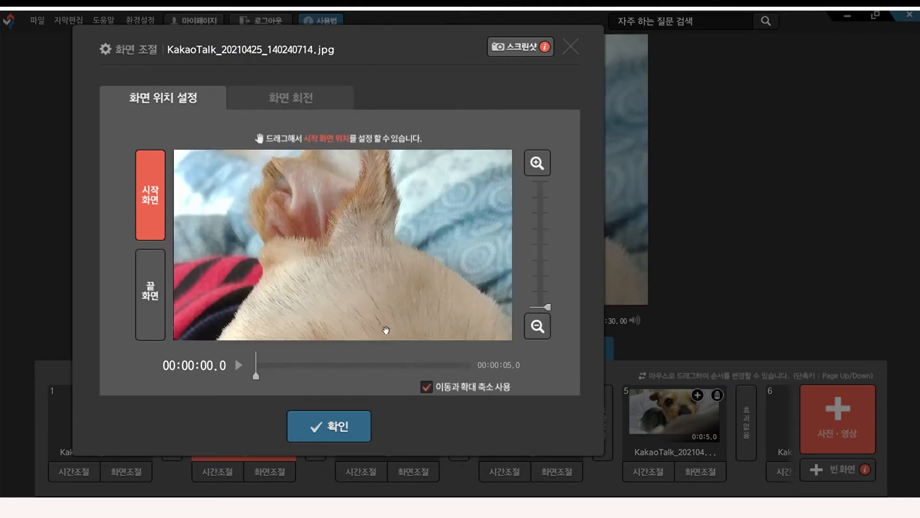
drag(351, 257, 350, 210)
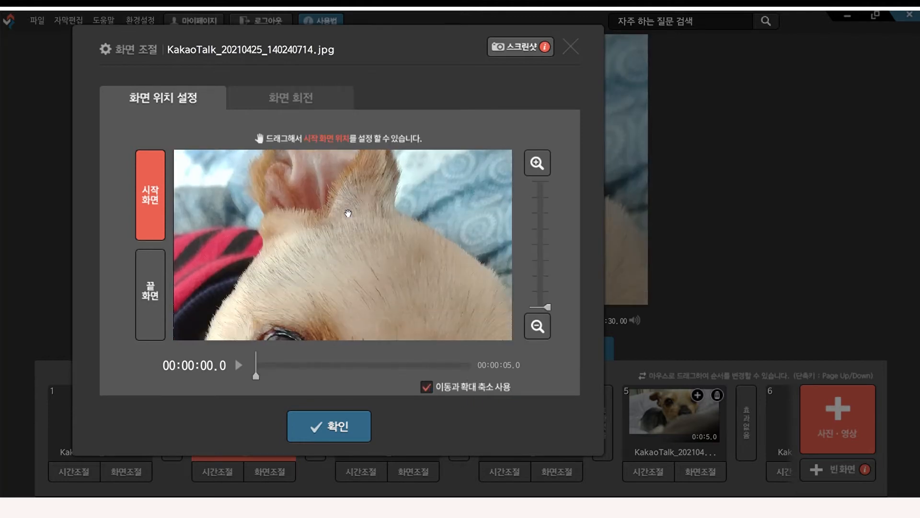
drag(343, 252, 347, 158)
drag(339, 287, 345, 191)
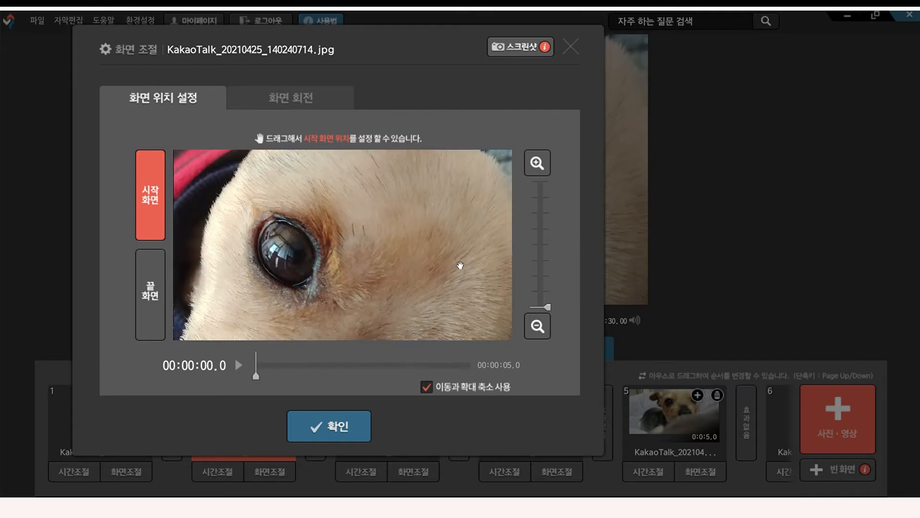
mouse_move(551, 308)
mouse_down()
mouse_move(549, 189)
mouse_move(559, 163)
mouse_move(549, 223)
mouse_move(556, 302)
mouse_up()
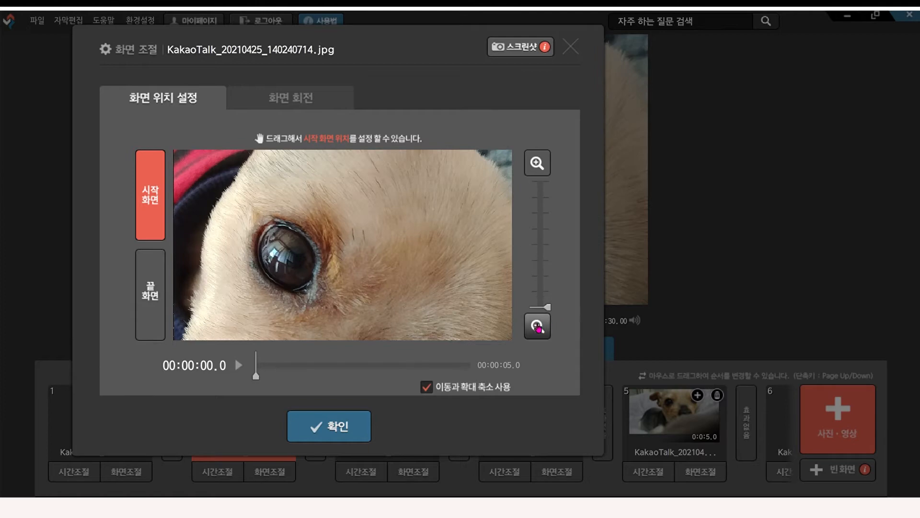
click(539, 328)
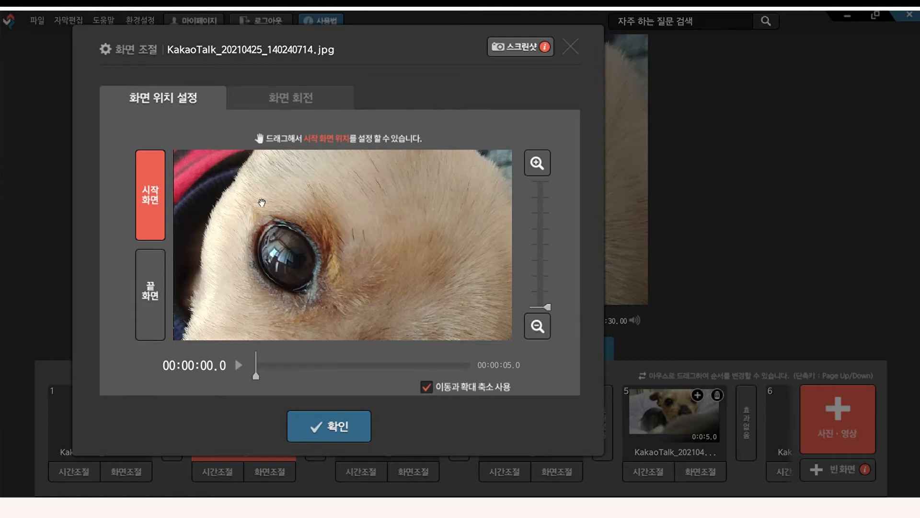
drag(335, 216, 359, 197)
drag(389, 287, 385, 237)
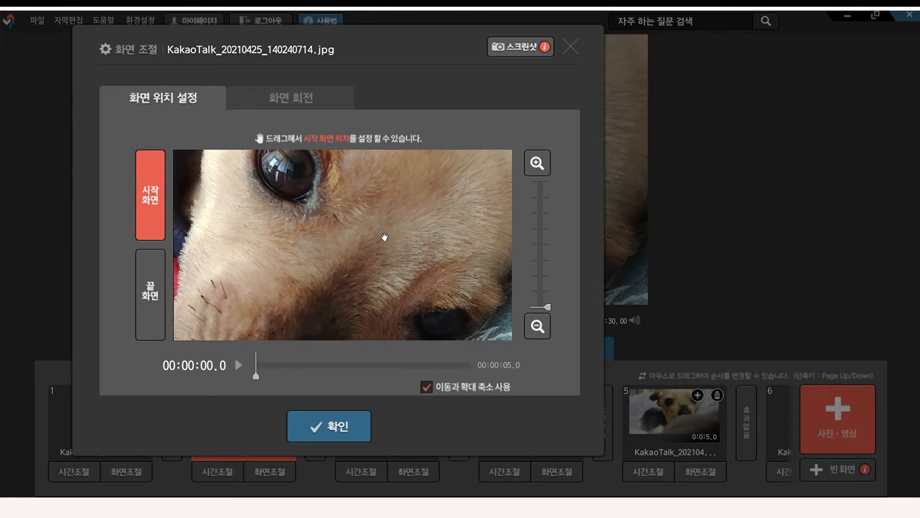
Turn off 이동과 확대 축소 사용 and apply the setting to all photos (모든 사진에).
click(428, 388)
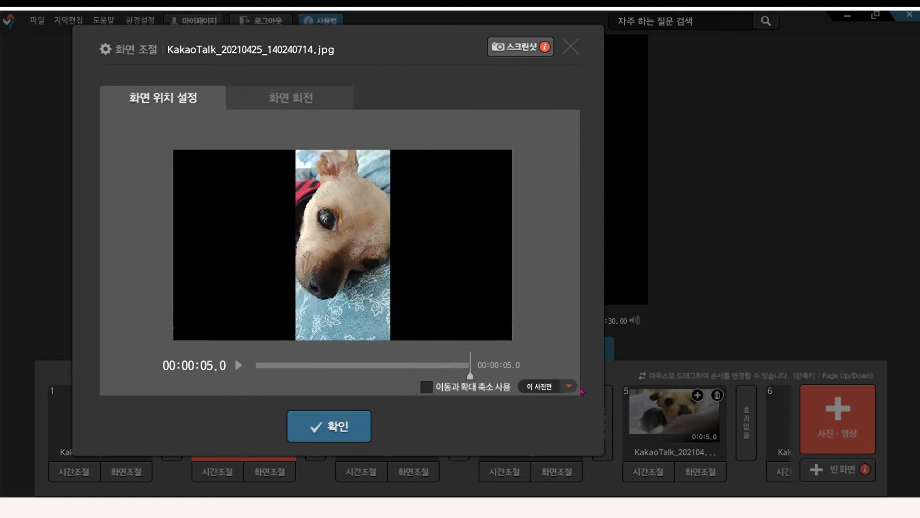
click(571, 387)
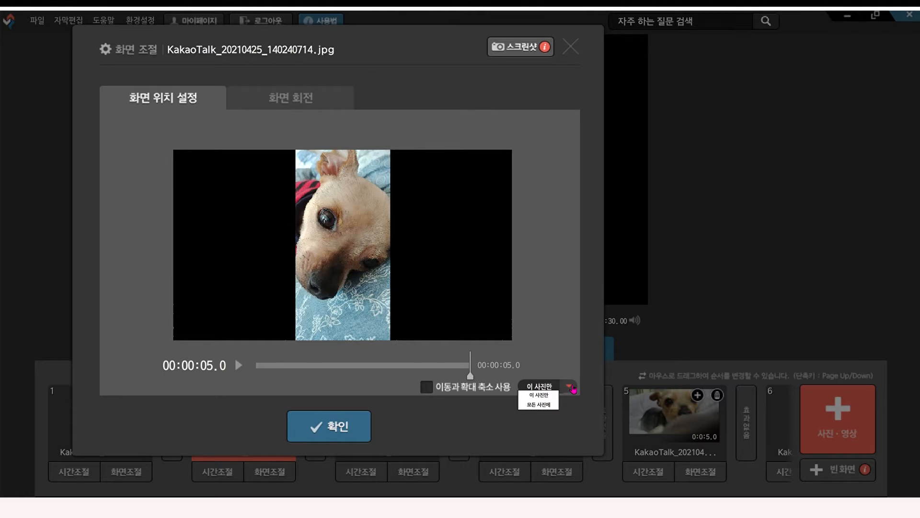
click(549, 404)
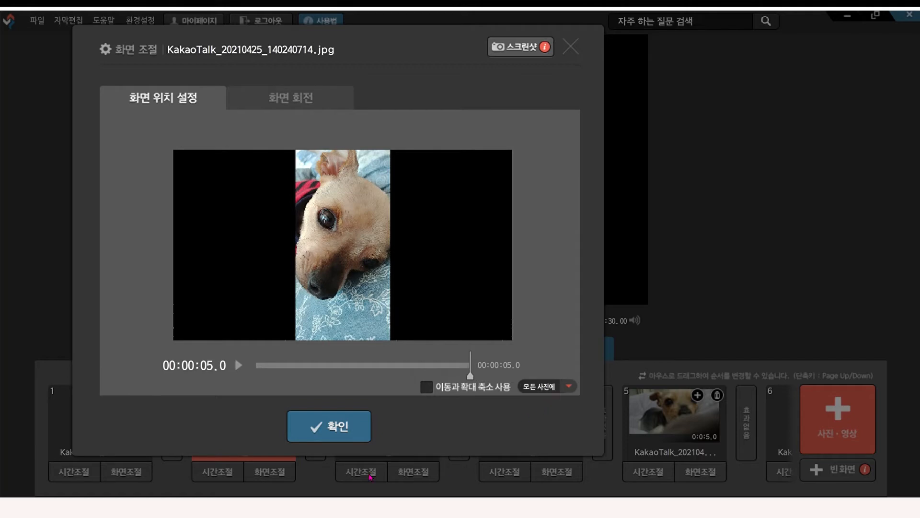
click(337, 436)
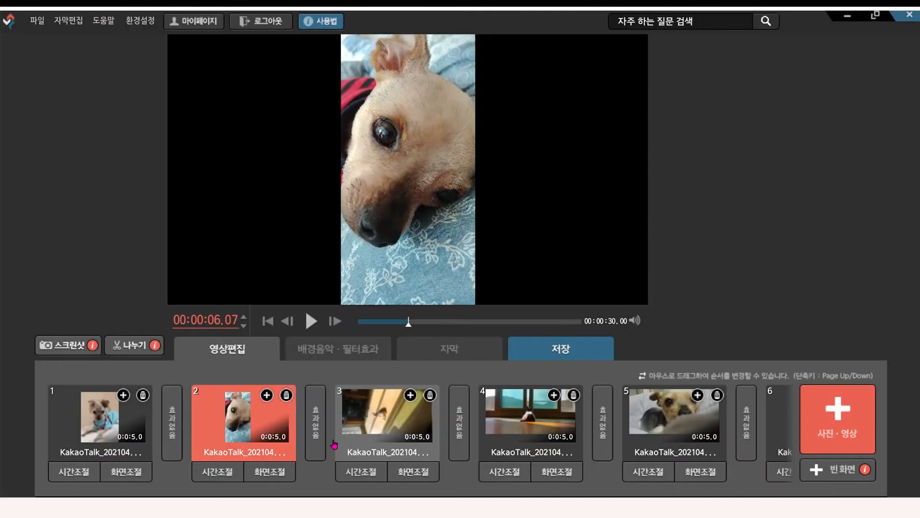
Preview the video from the first photo and pause on the third photo.
click(96, 418)
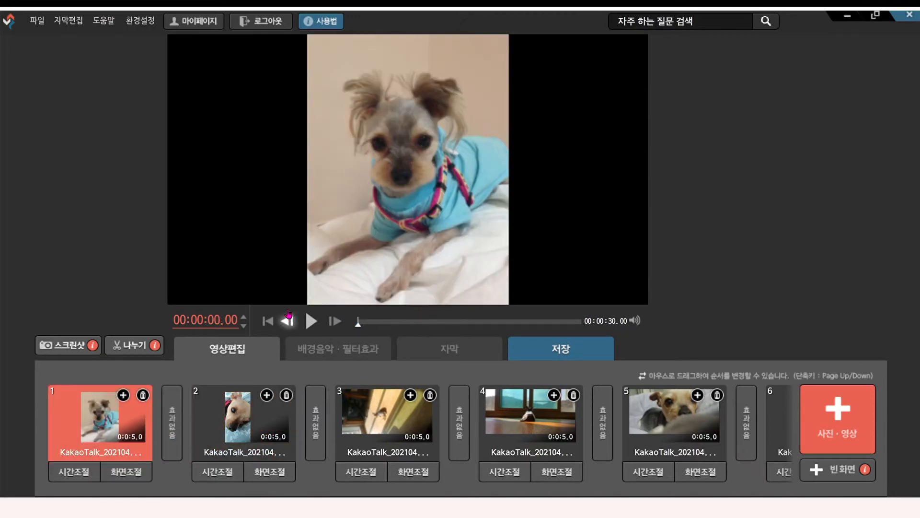
click(312, 327)
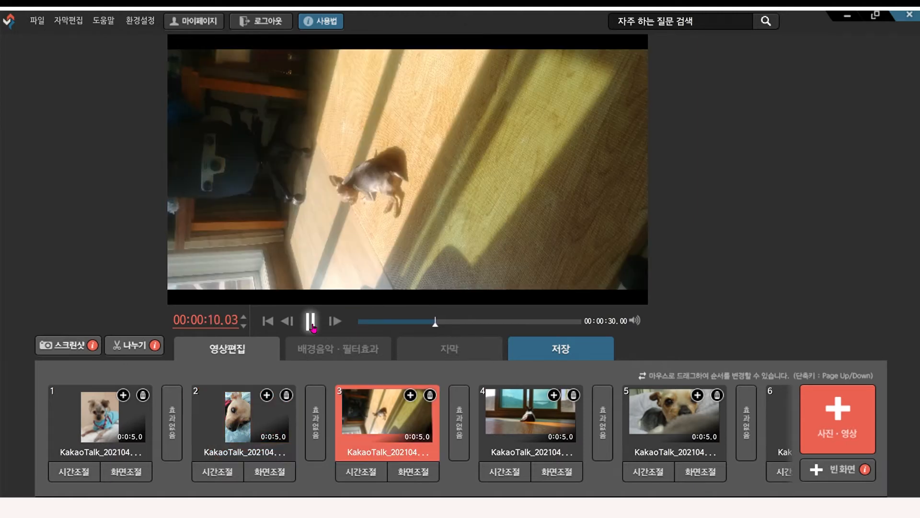
click(311, 327)
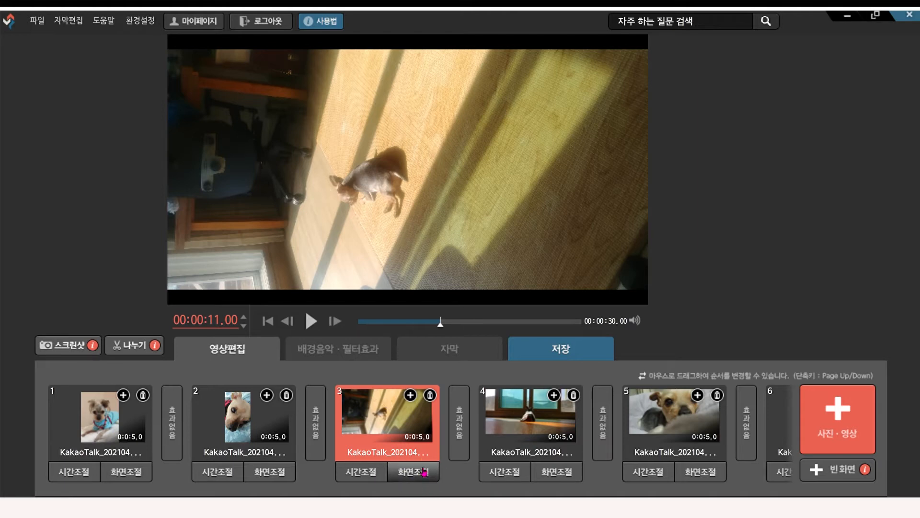
Rotate the third photo 90 degrees clockwise, leaving 화면 좌우 반전 off, and preview playback into the fourth photo.
click(424, 474)
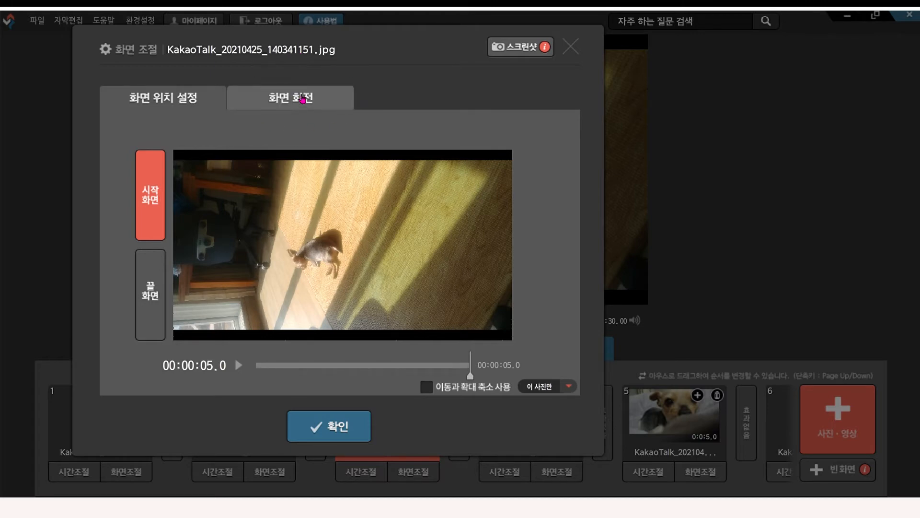
click(302, 99)
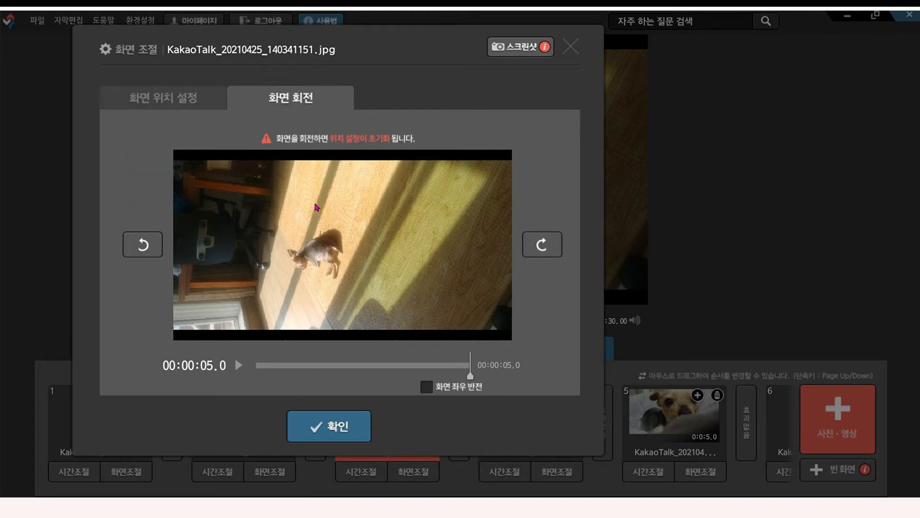
click(427, 387)
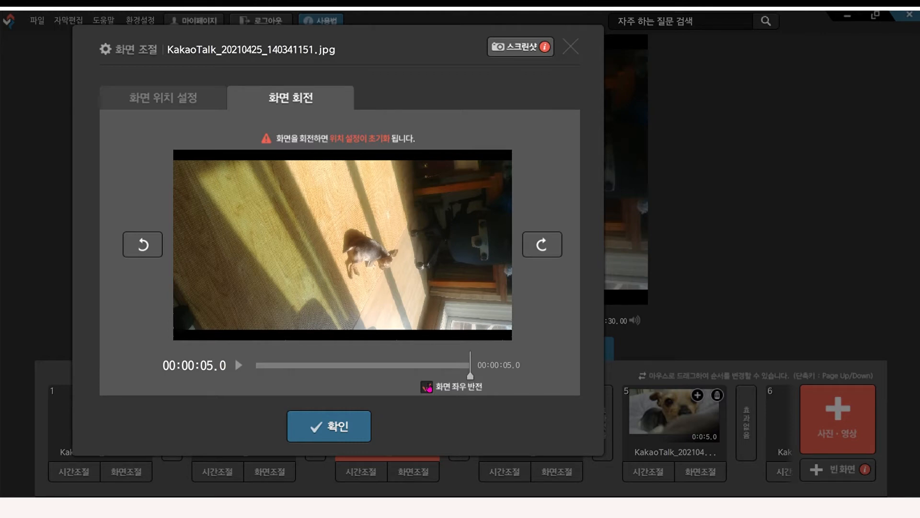
click(426, 387)
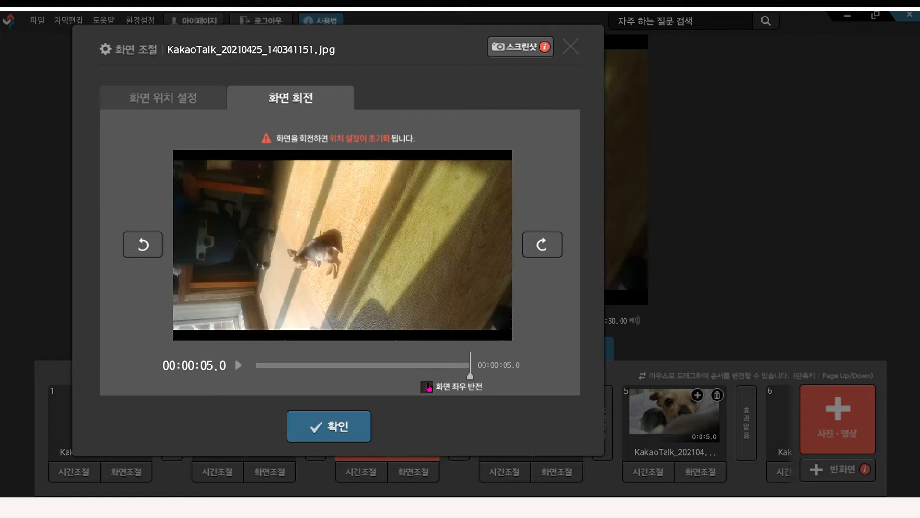
click(542, 245)
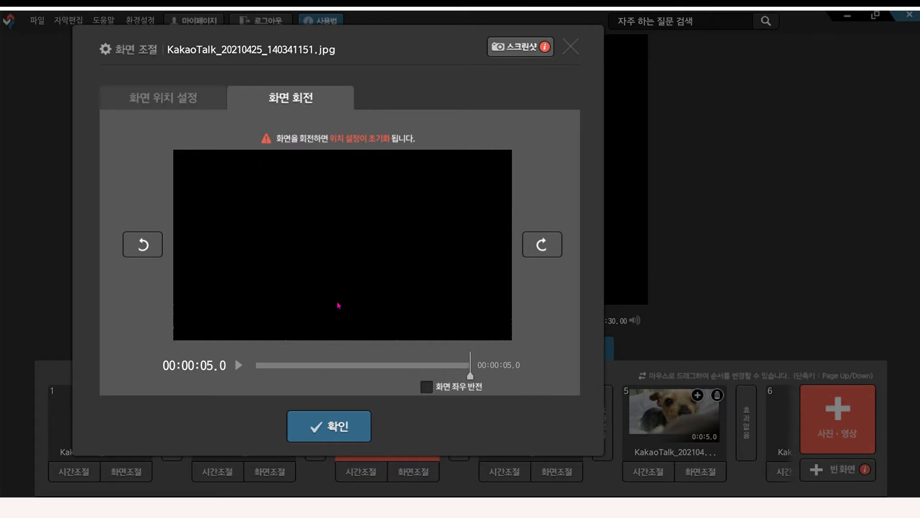
click(179, 104)
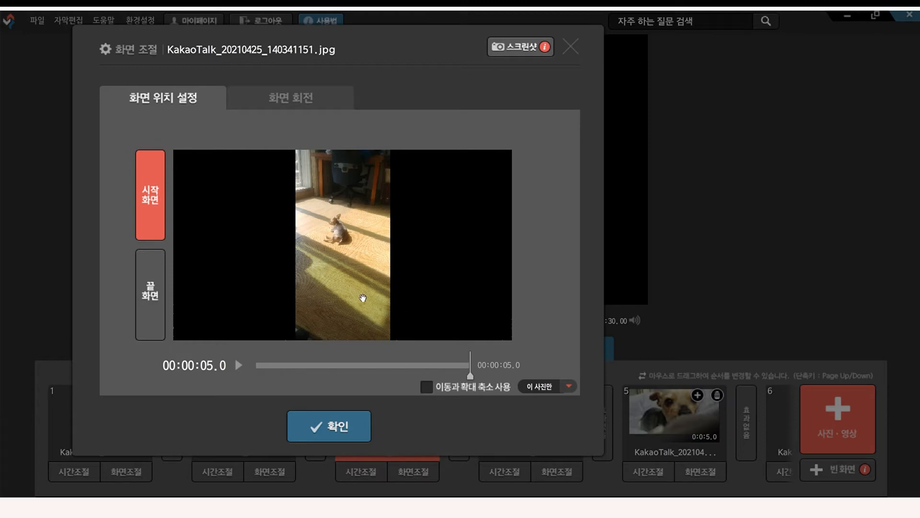
click(320, 101)
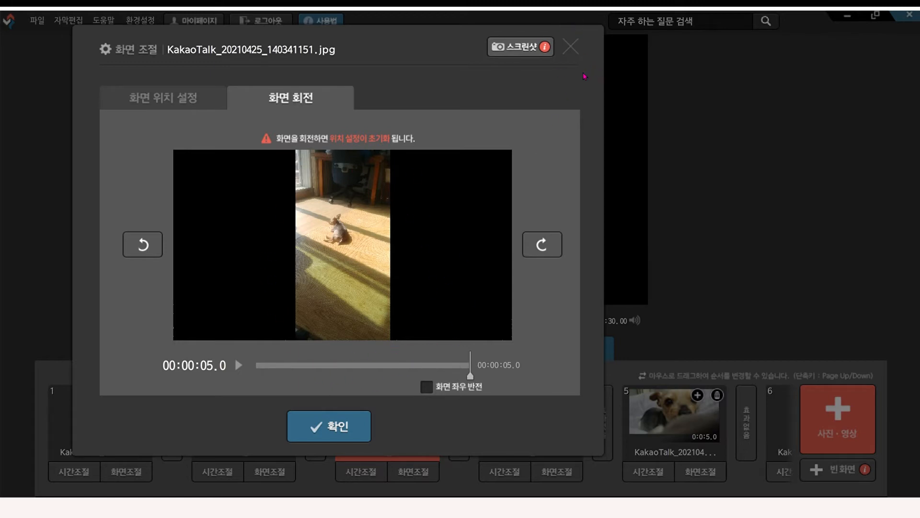
click(347, 426)
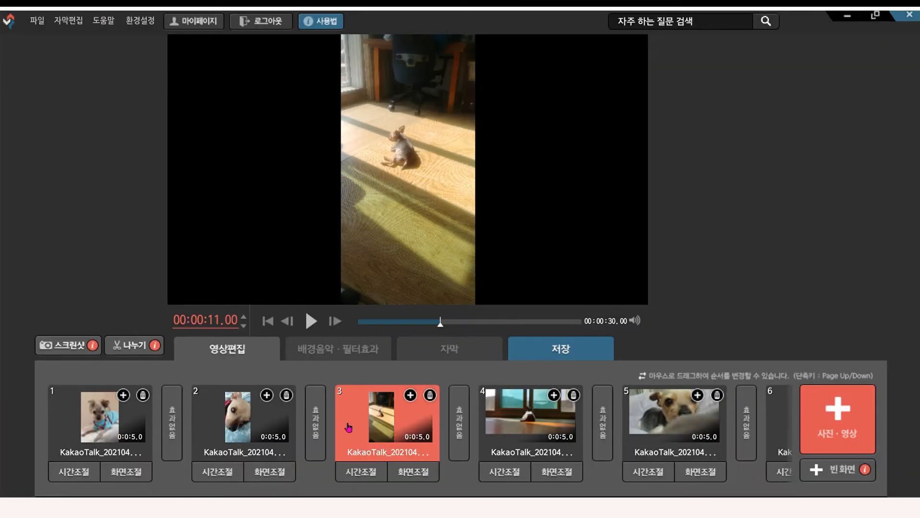
click(310, 322)
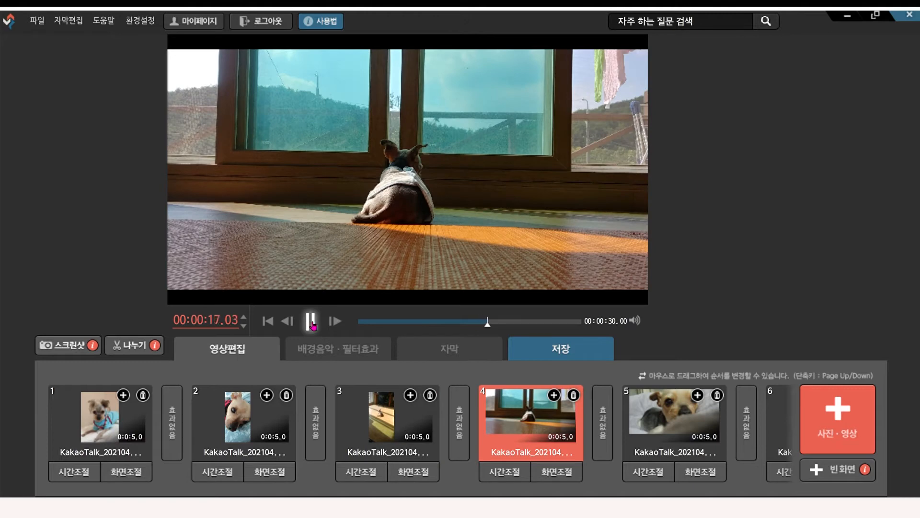
click(312, 324)
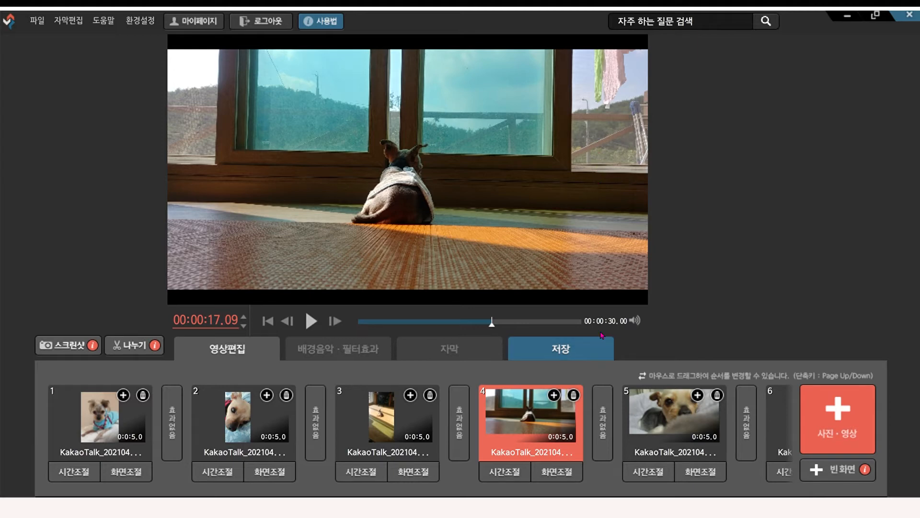
Turn on 이동과 확대 축소 사용 for the fourth photo, try to reposition its end frame, and preview playback through the last photo.
click(570, 477)
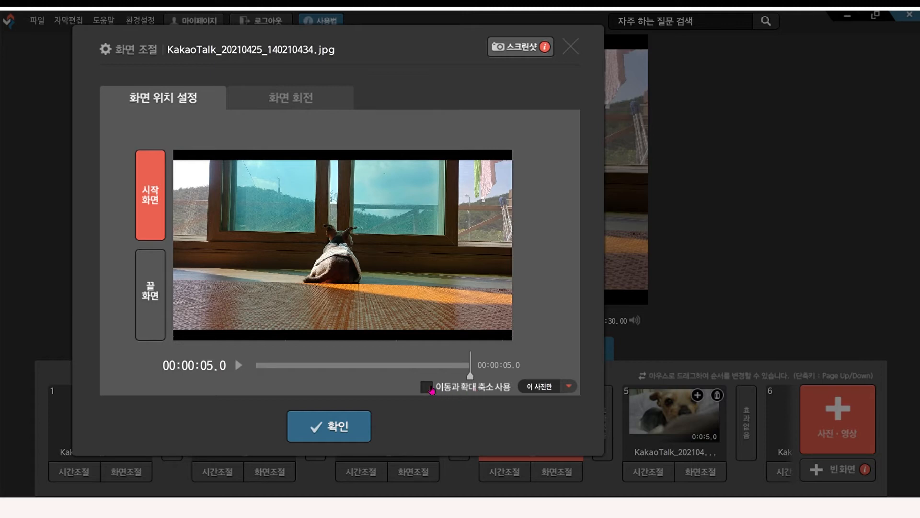
click(427, 387)
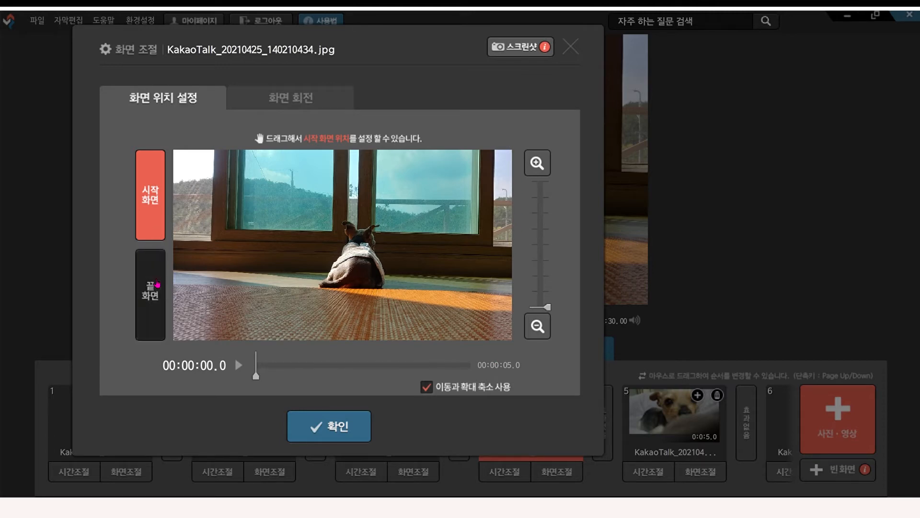
click(156, 283)
drag(283, 251, 498, 261)
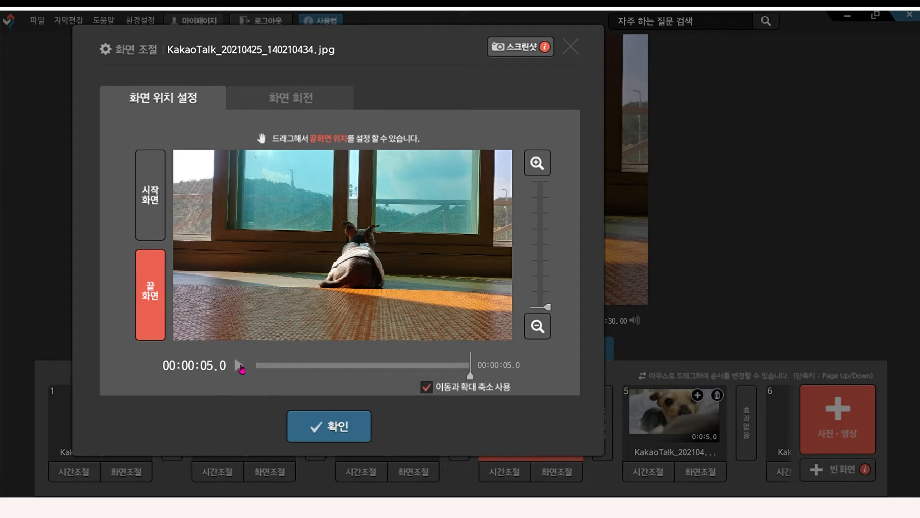
click(239, 365)
click(342, 434)
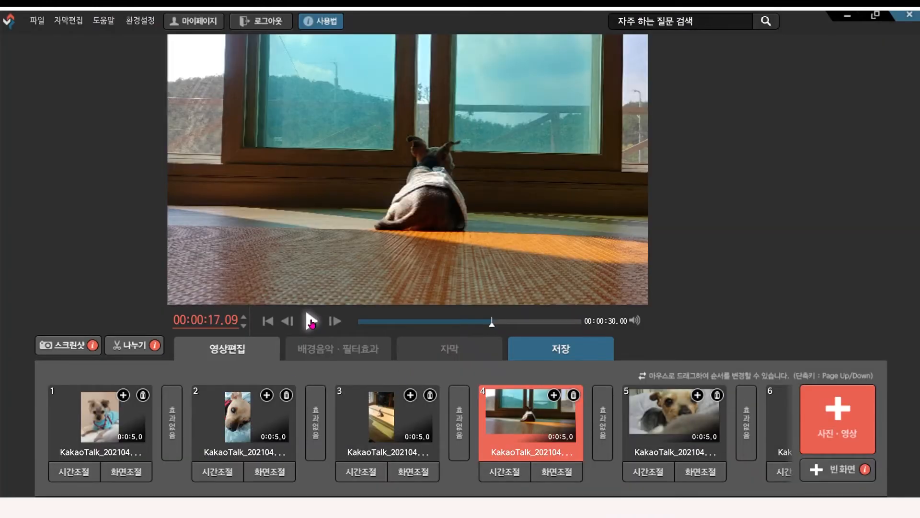
click(312, 323)
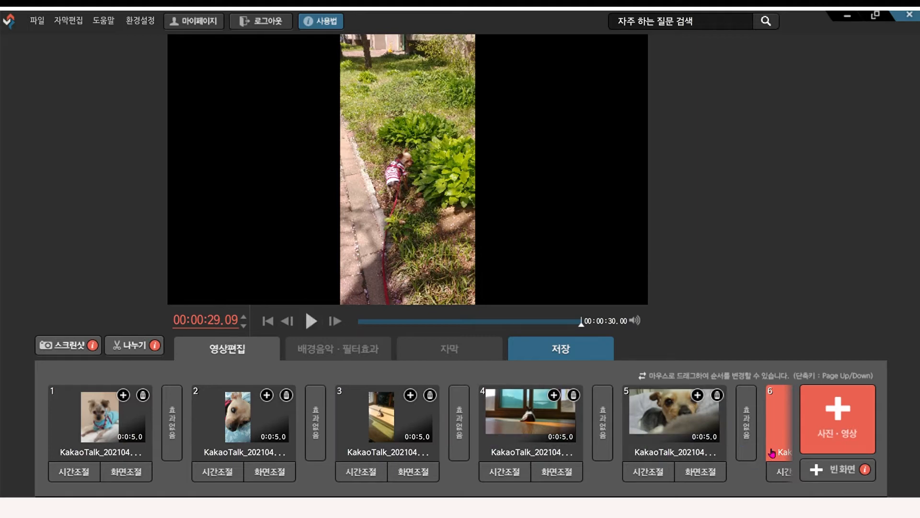
Move the sixth photo, the dog on the garden path, to the fourth position in the sequence.
scroll(785, 436, down, 3)
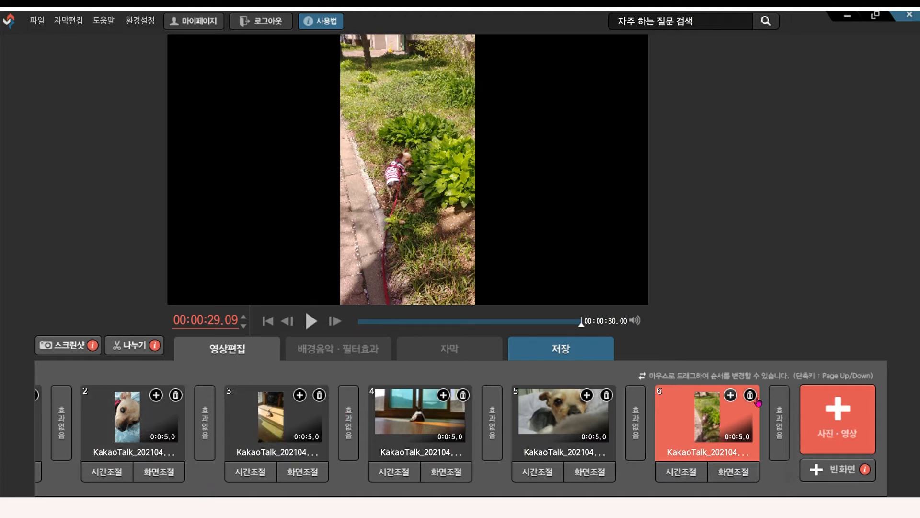
drag(738, 416, 407, 431)
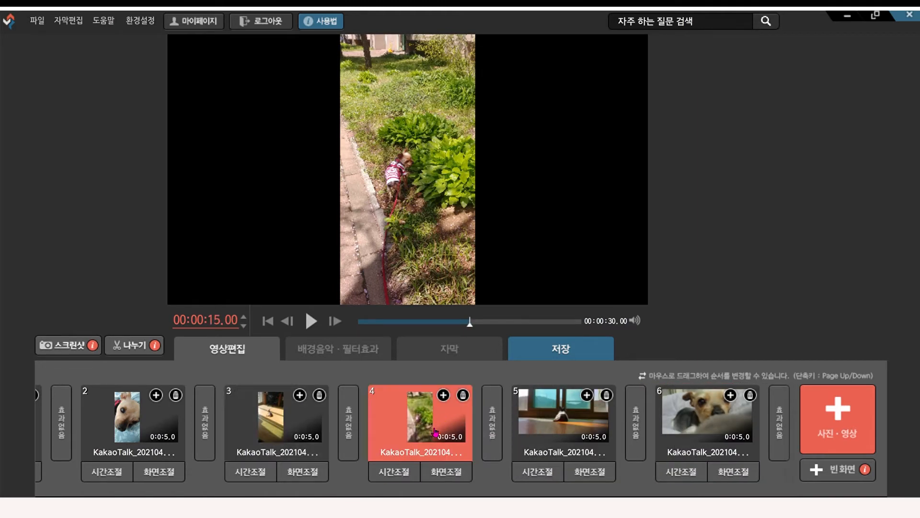
scroll(413, 432, left, 3)
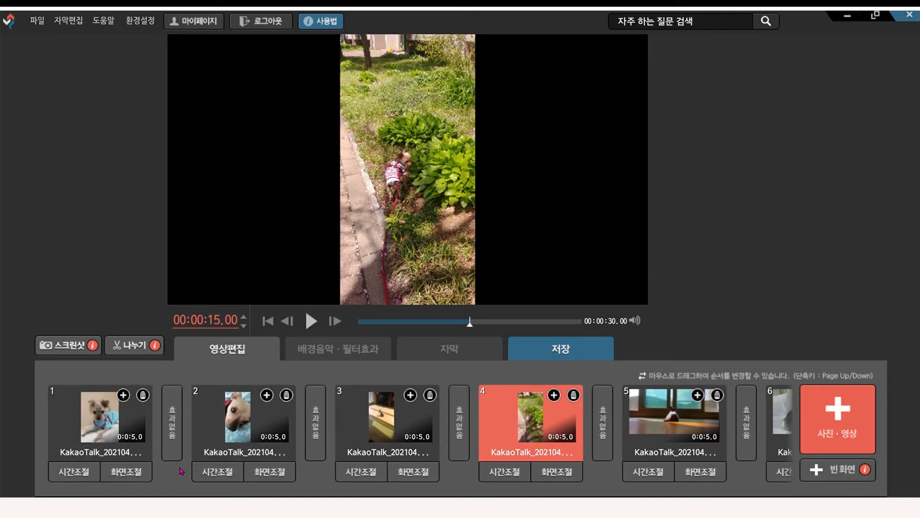
Apply 오버랩효과 between the first and second photos, preview the transition, and toggle it off and back on.
click(176, 438)
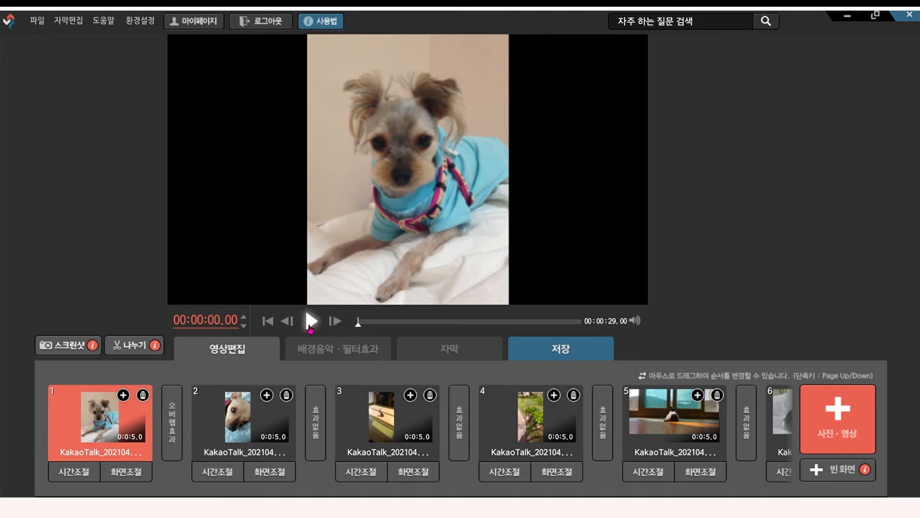
click(311, 321)
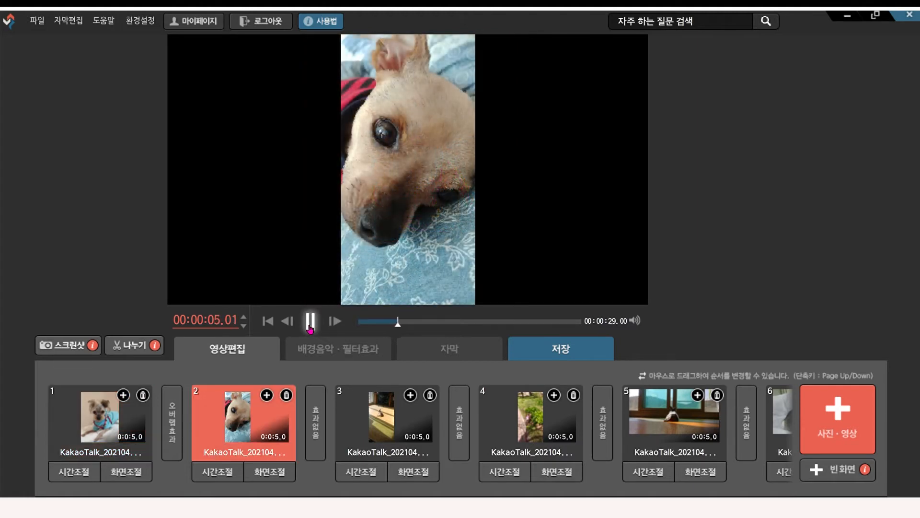
click(309, 327)
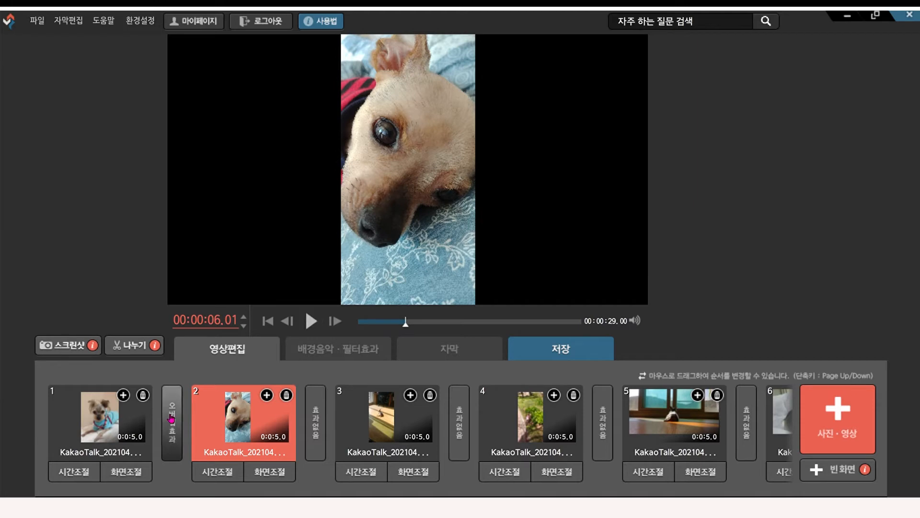
click(171, 418)
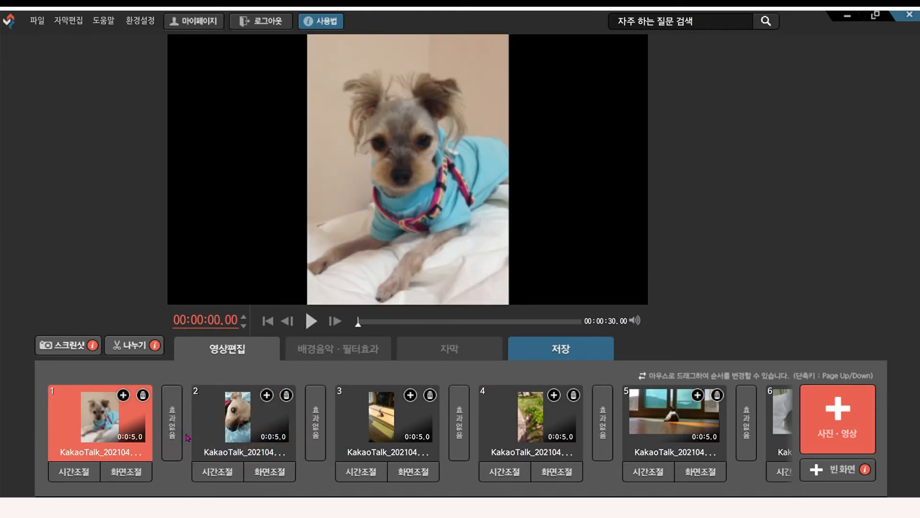
click(175, 424)
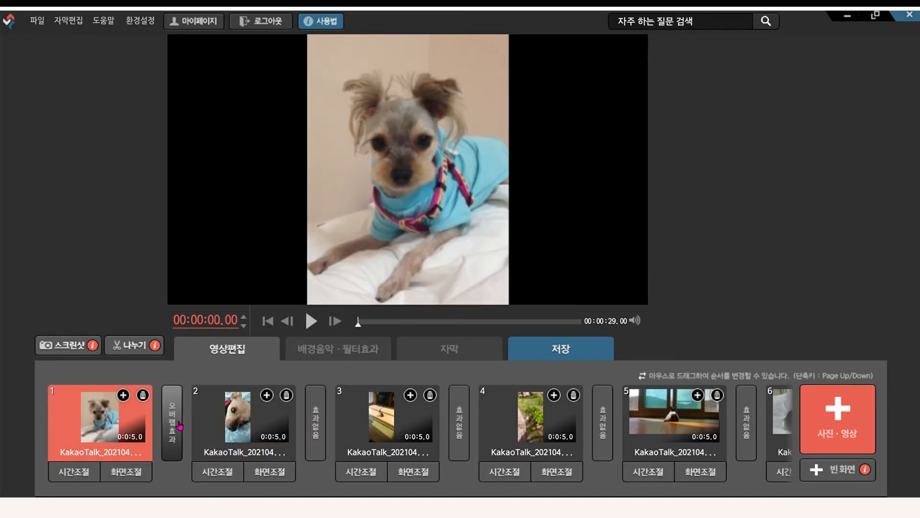
Apply 오버랩효과 to each remaining transition between the second and sixth photos.
click(319, 418)
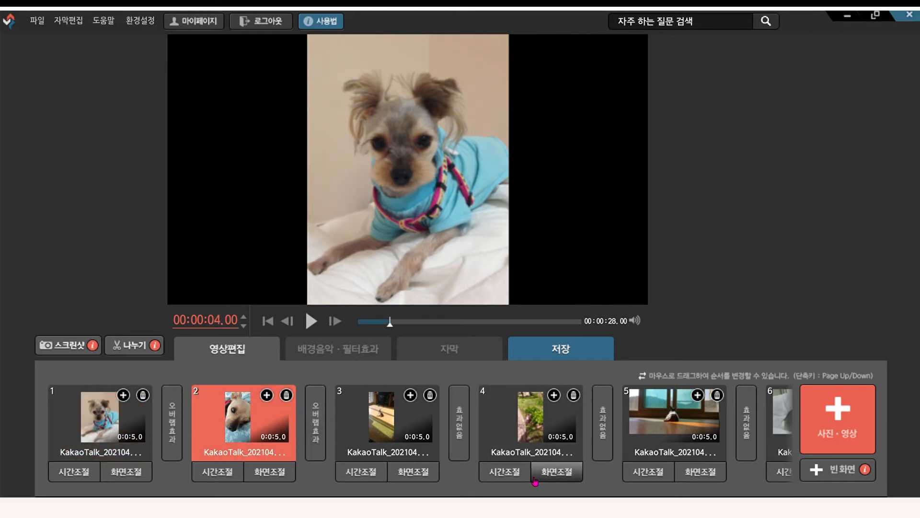
click(466, 425)
click(605, 436)
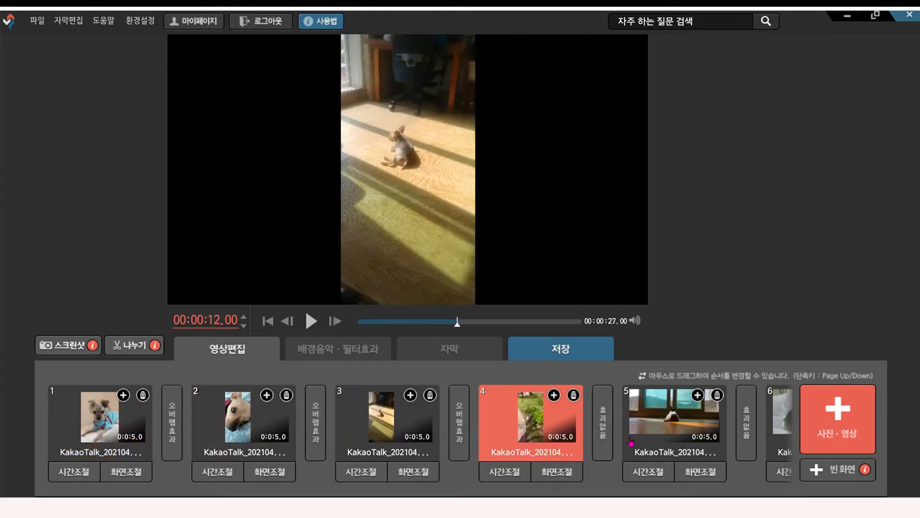
click(756, 431)
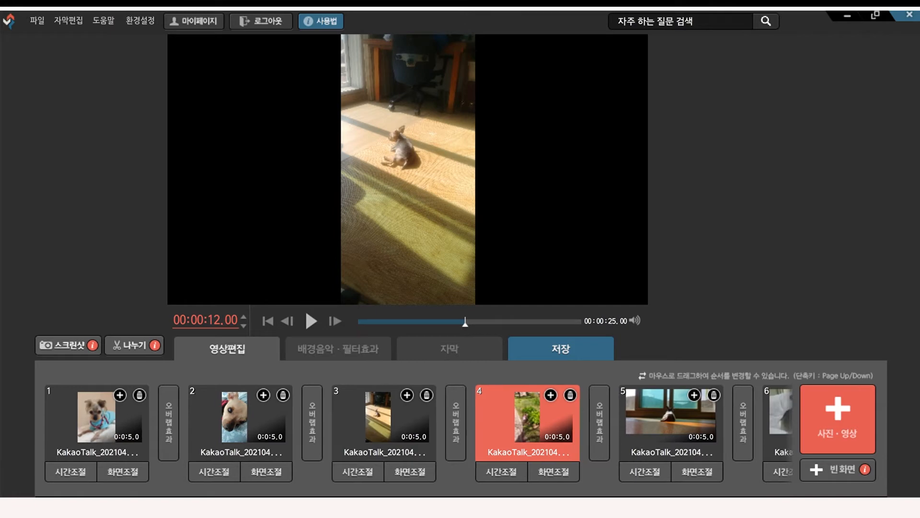
drag(719, 501, 623, 501)
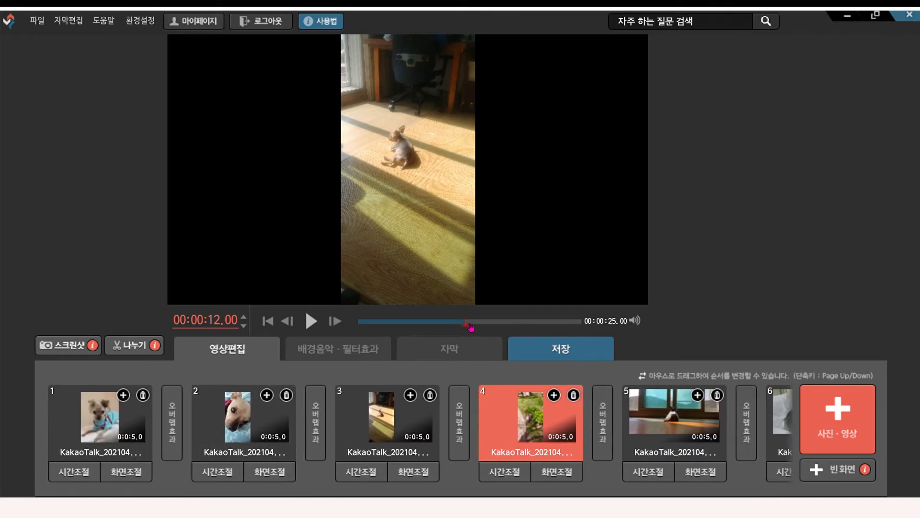
Preview the overlap transitions from the fourth photo onward and pause on the sixth photo.
click(467, 323)
click(312, 321)
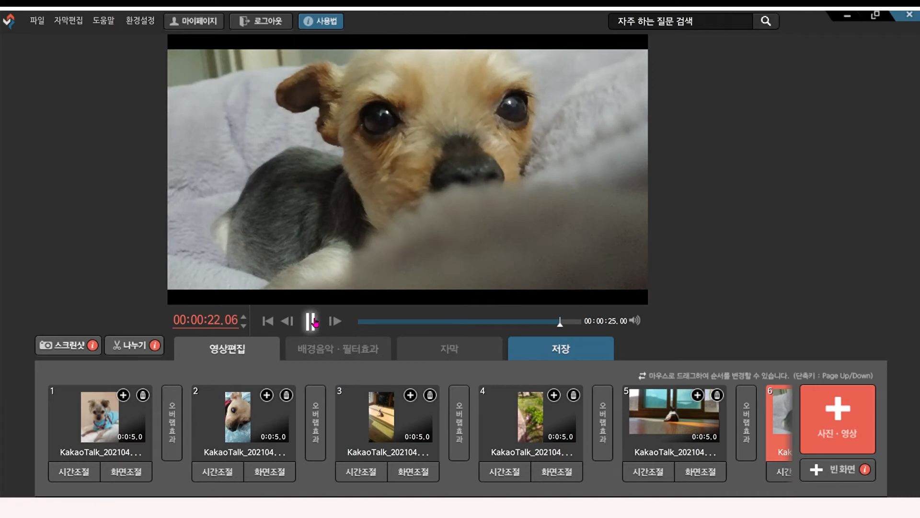
click(315, 323)
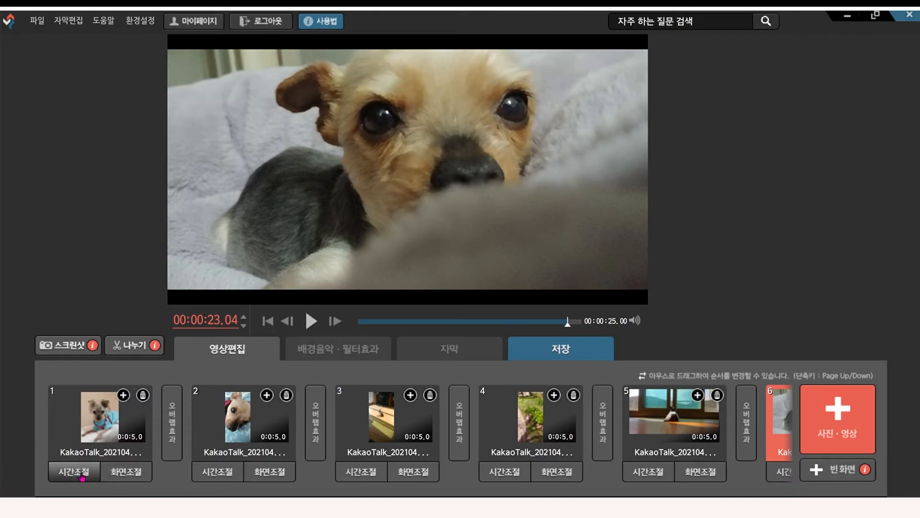
Review the first photo's duration setting, accept it for all photos, and look through the photo sequence.
click(83, 474)
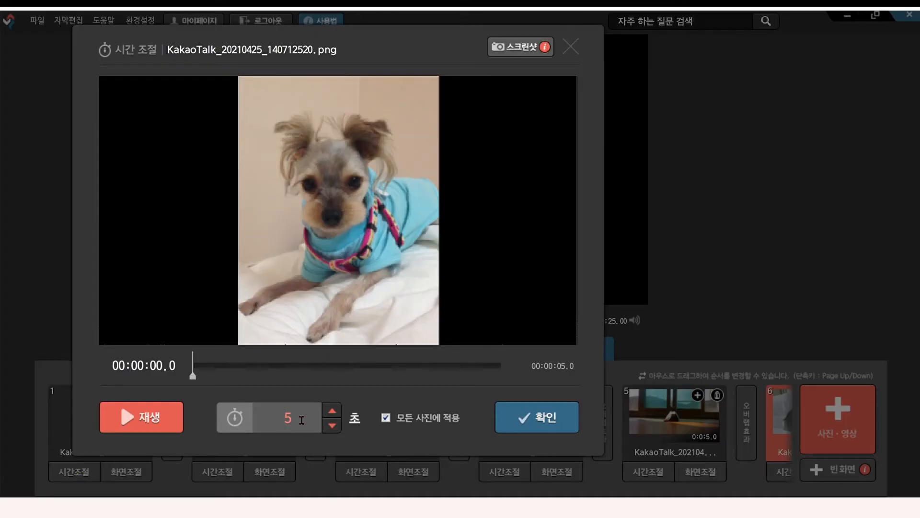
double_click(288, 419)
click(302, 422)
double_click(287, 420)
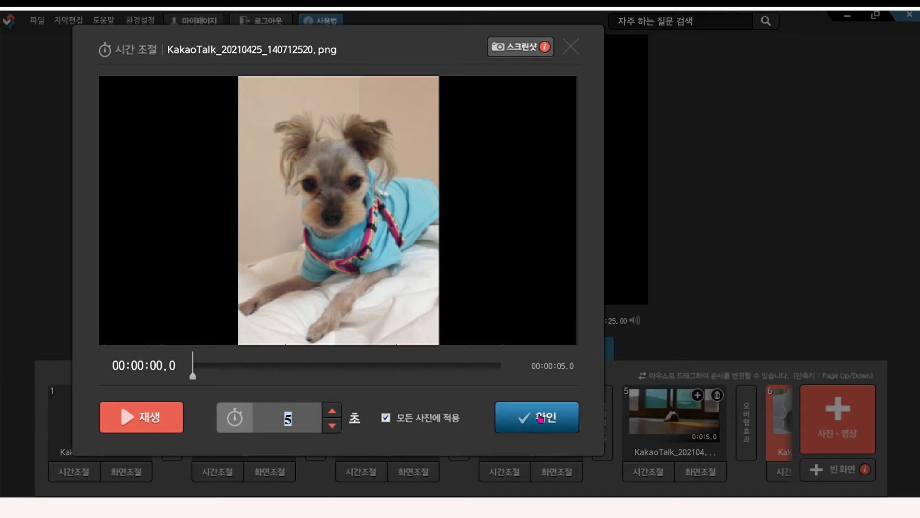
click(540, 418)
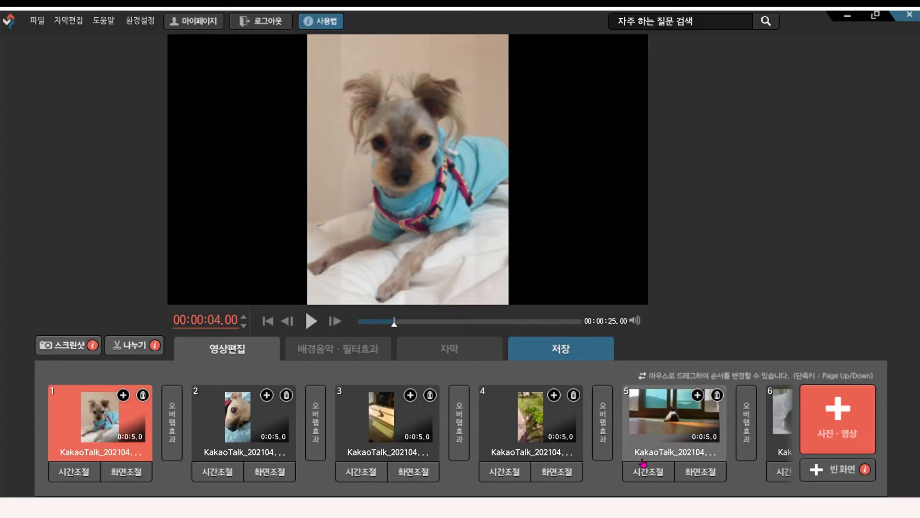
scroll(413, 434, right, 3)
scroll(414, 434, left, 3)
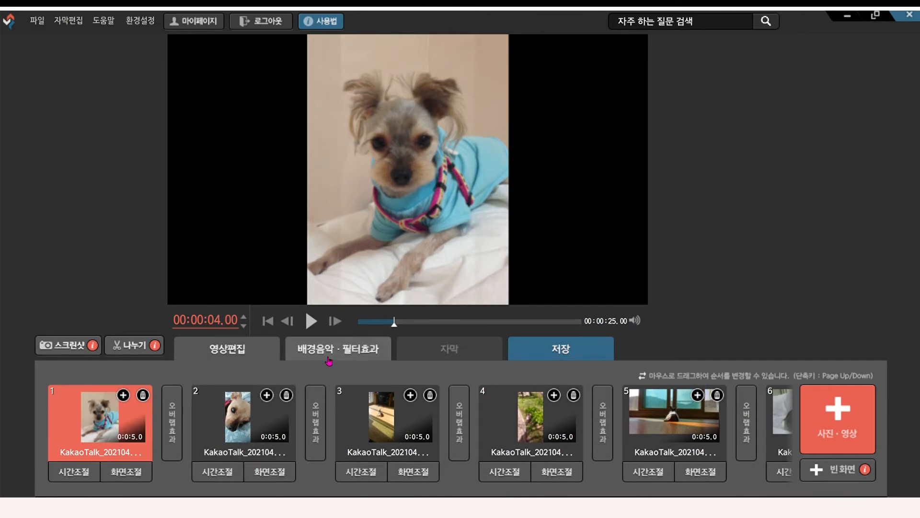
Open the background music and filter timeline, scrub through the video, and return the playhead to the beginning.
click(347, 354)
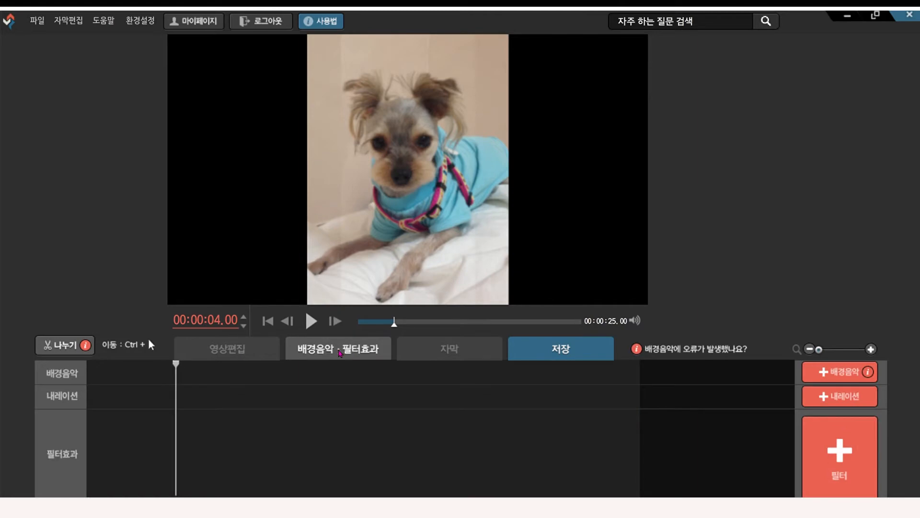
drag(176, 365, 408, 368)
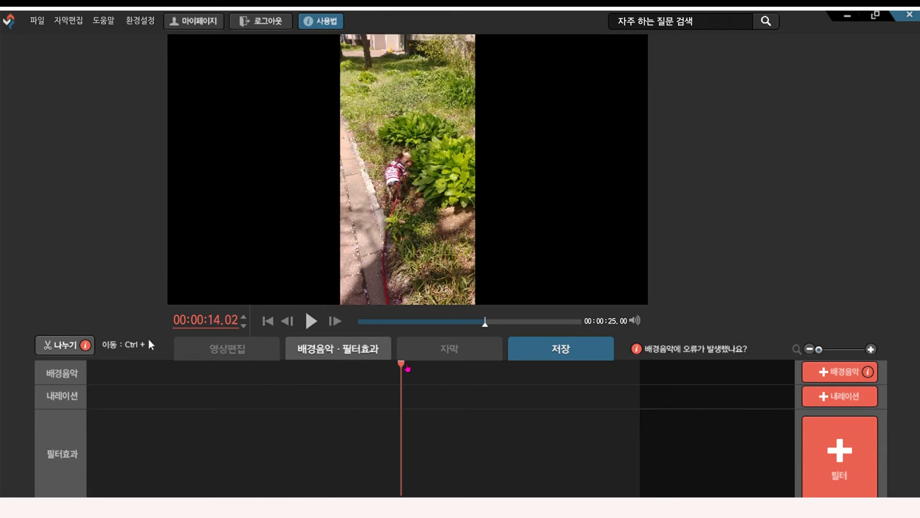
drag(407, 368, 81, 391)
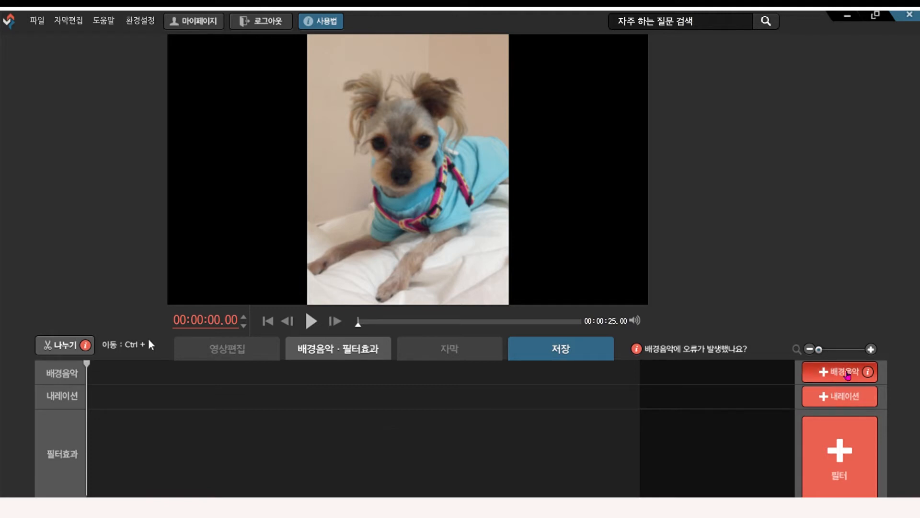
Add background music and load the bensound-ukulele file from the 음악 folder.
click(848, 375)
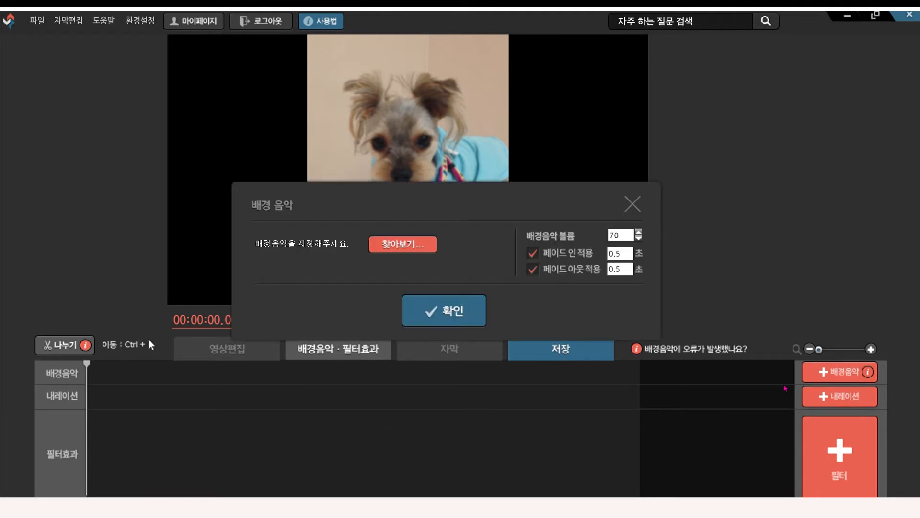
click(400, 245)
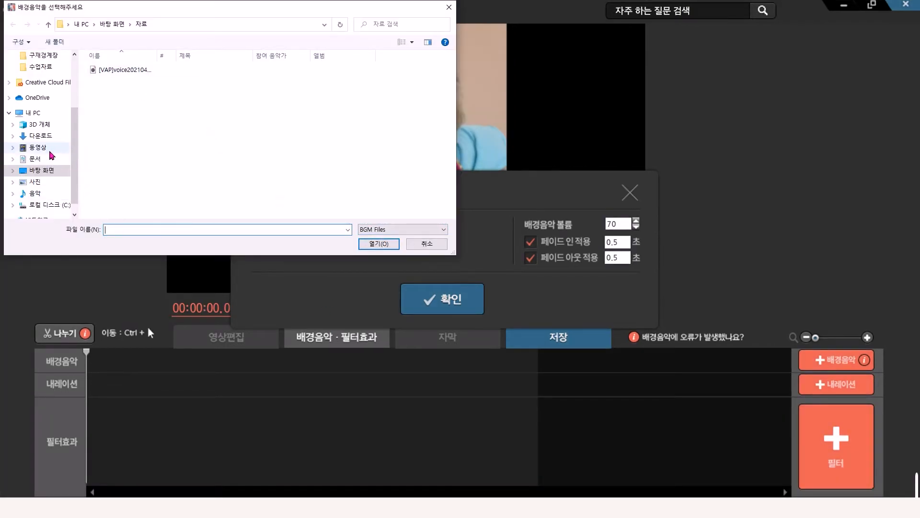
click(50, 182)
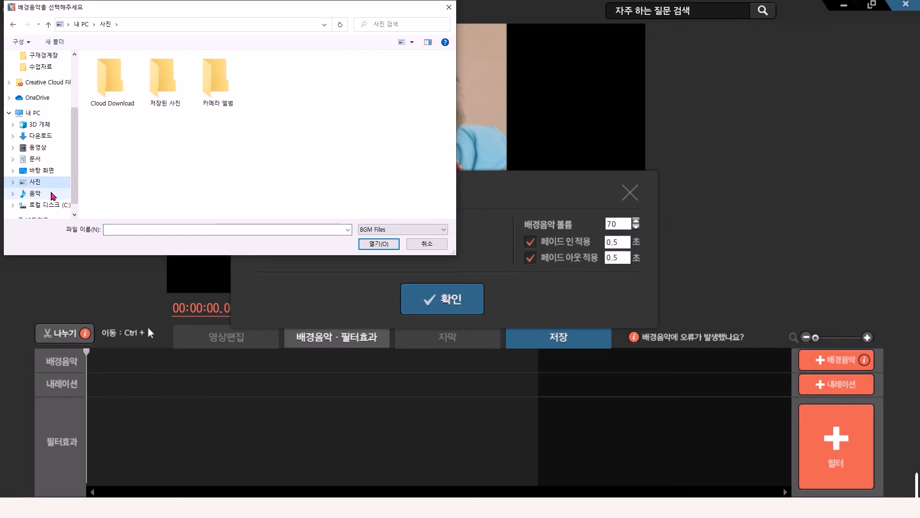
click(50, 193)
click(122, 79)
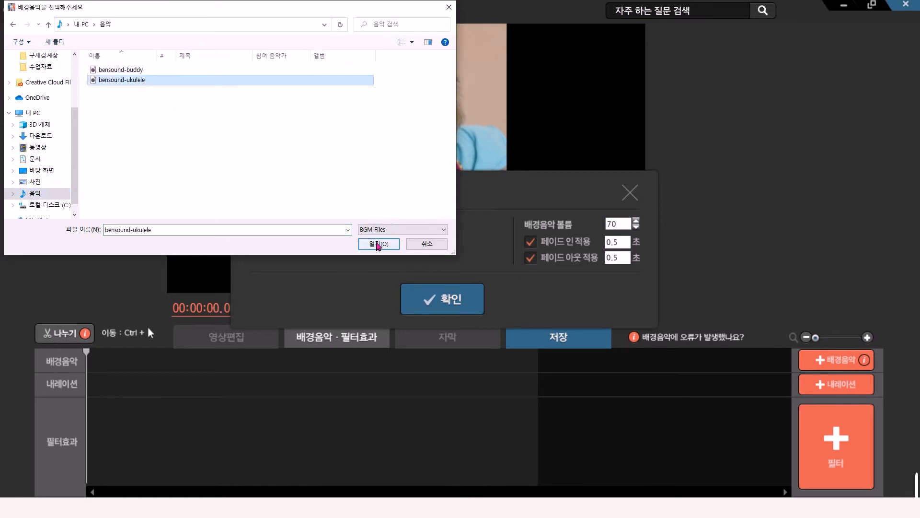
click(379, 244)
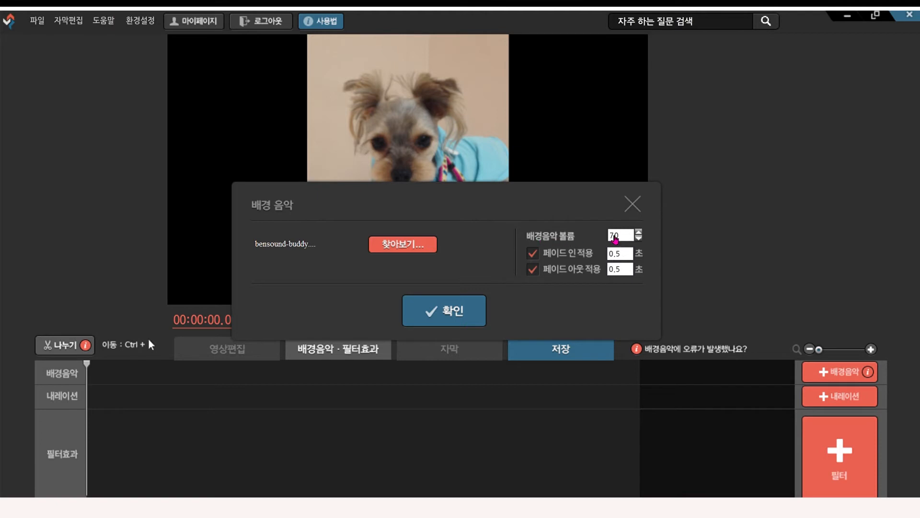
Set the background music volume to 50, turn off its fade-in and fade-out, and preview the video with the music.
double_click(626, 235)
text(5)
click(537, 256)
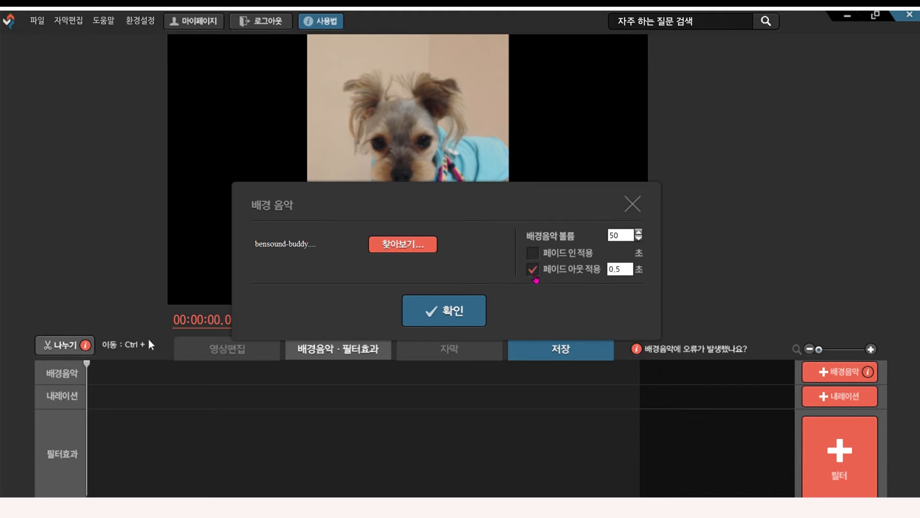
click(535, 270)
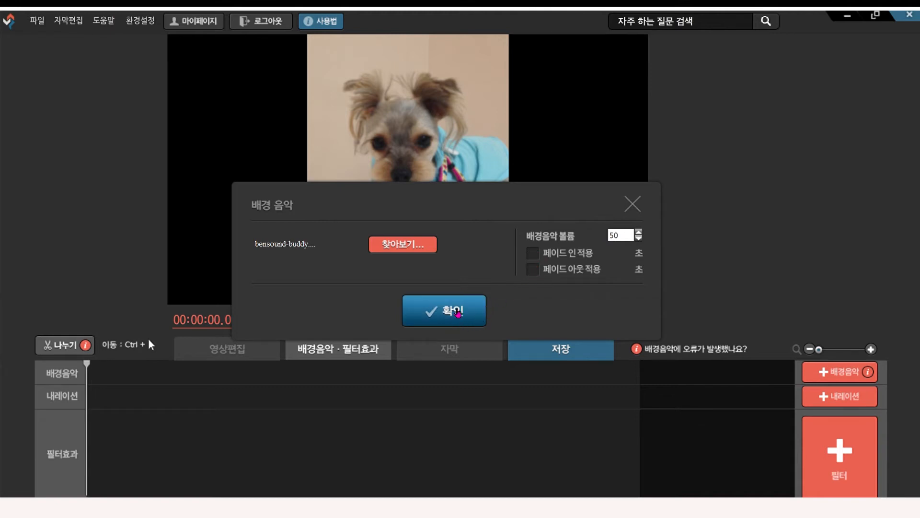
click(455, 314)
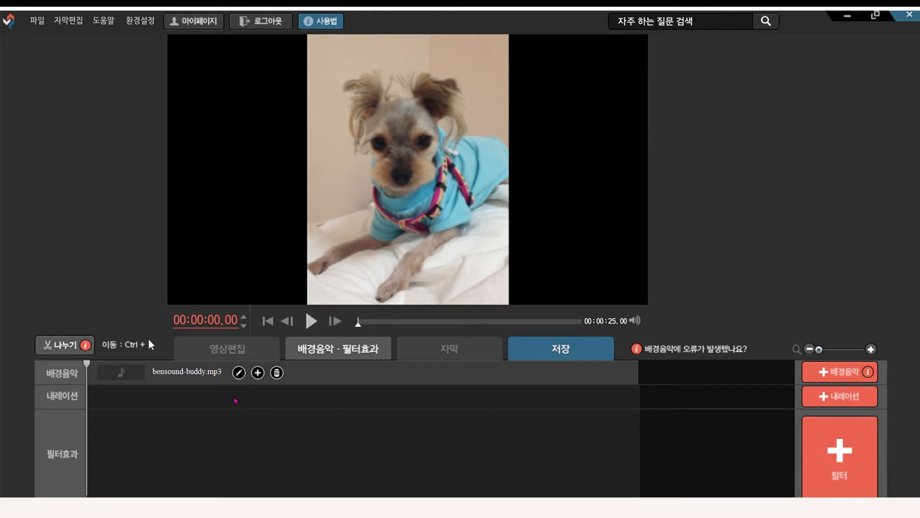
click(311, 320)
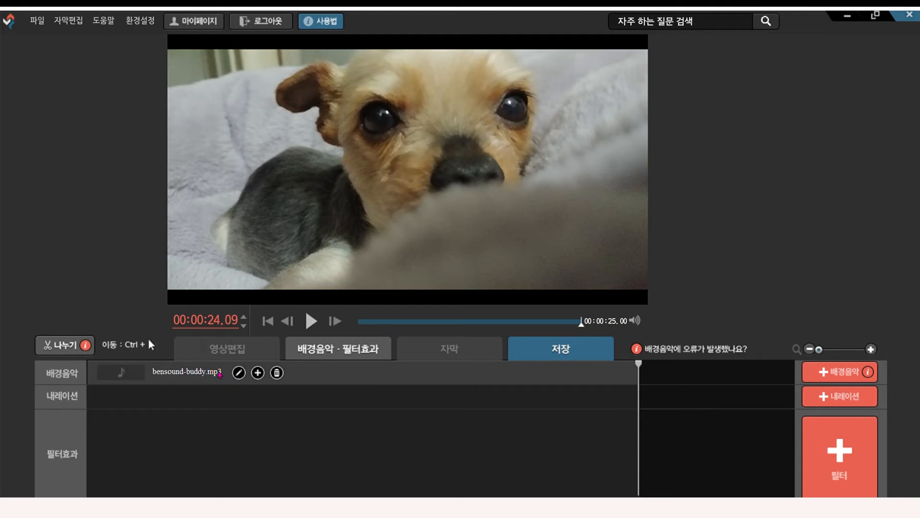
Enable fade-in and fade-out on the background music clip and set both to 5 seconds.
click(243, 375)
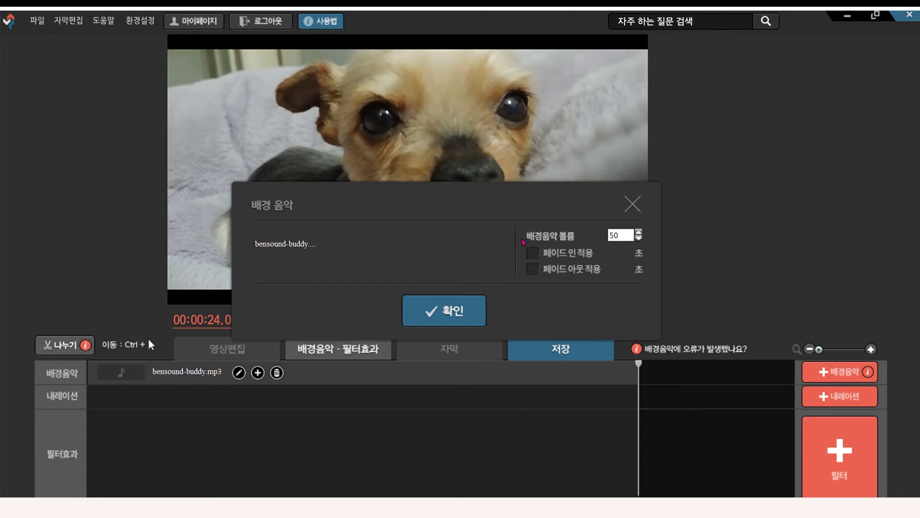
click(541, 253)
click(534, 268)
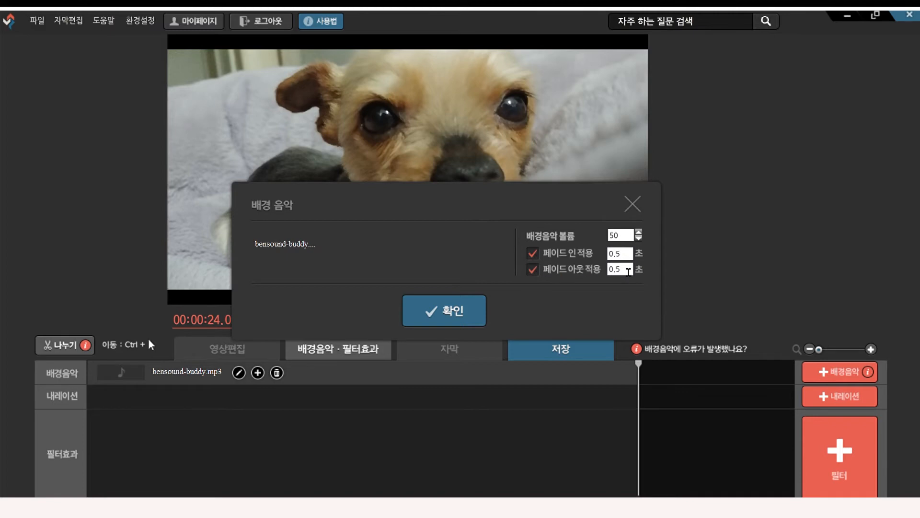
double_click(614, 272)
text(5)
double_click(616, 254)
text(5)
click(473, 314)
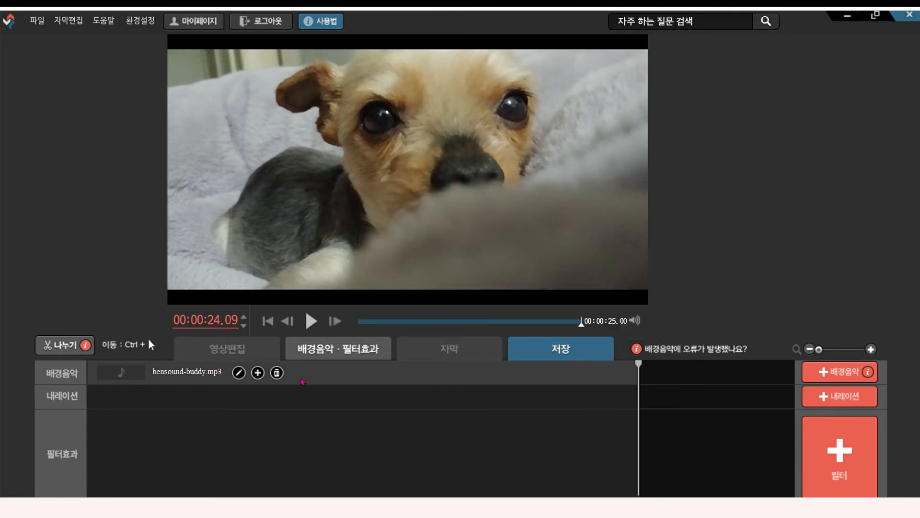
Preview the music's fade-out near the end of the video and review the background music's volume and fade settings.
drag(639, 364, 87, 368)
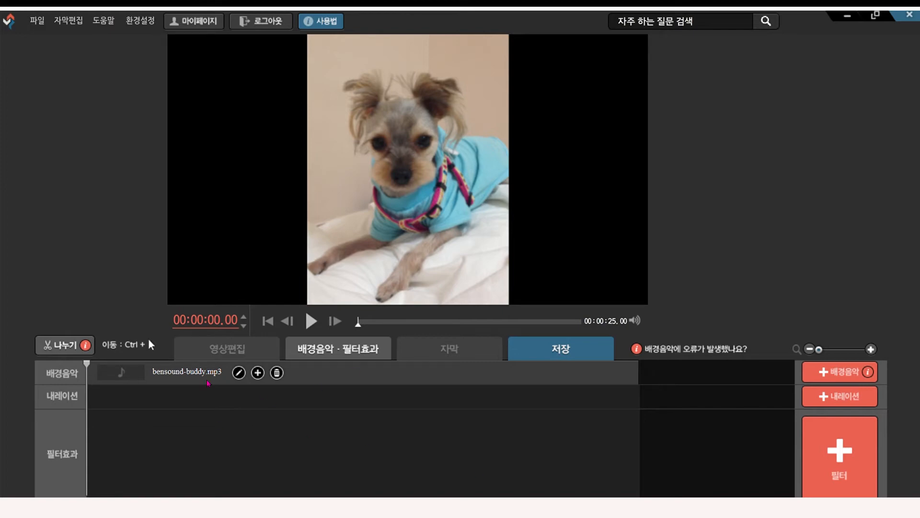
drag(92, 367, 629, 386)
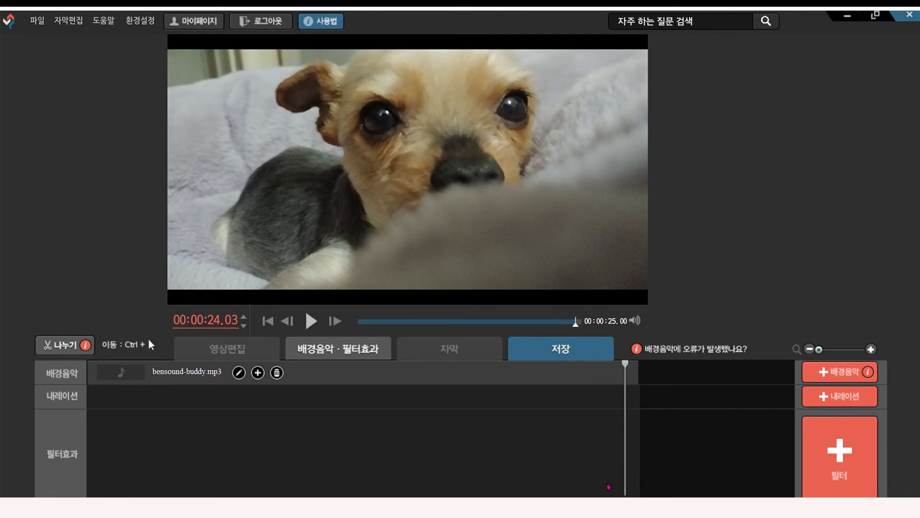
key(space)
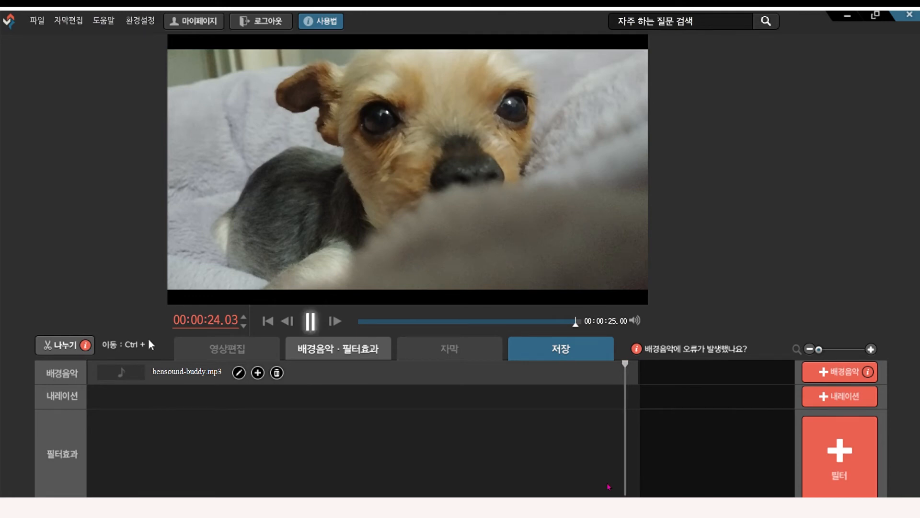
key(space)
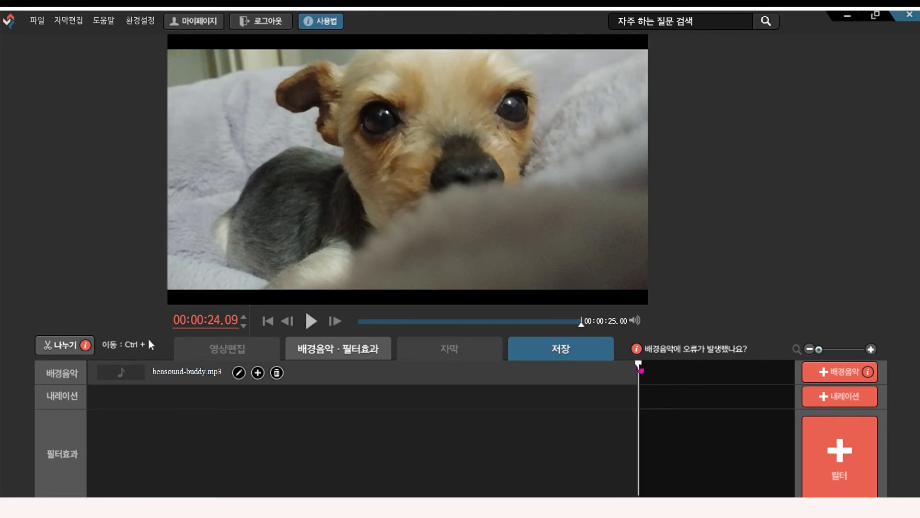
drag(638, 367, 565, 368)
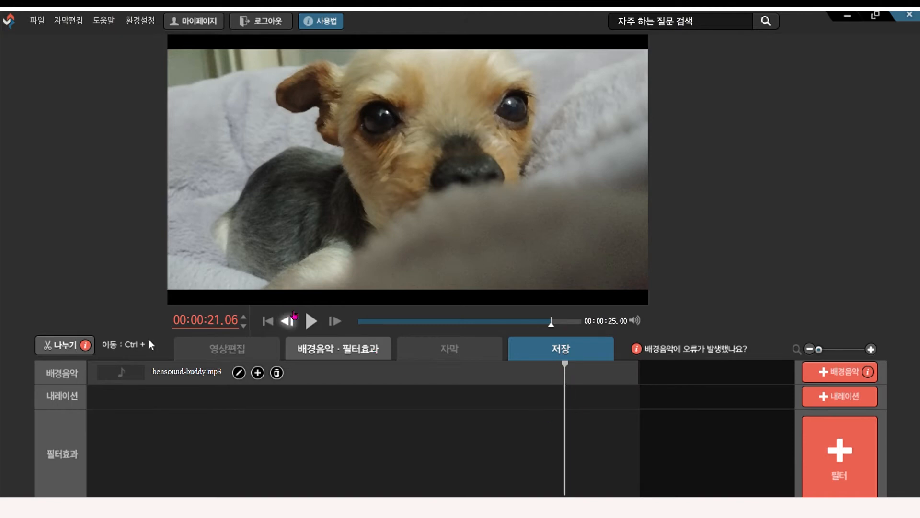
click(314, 318)
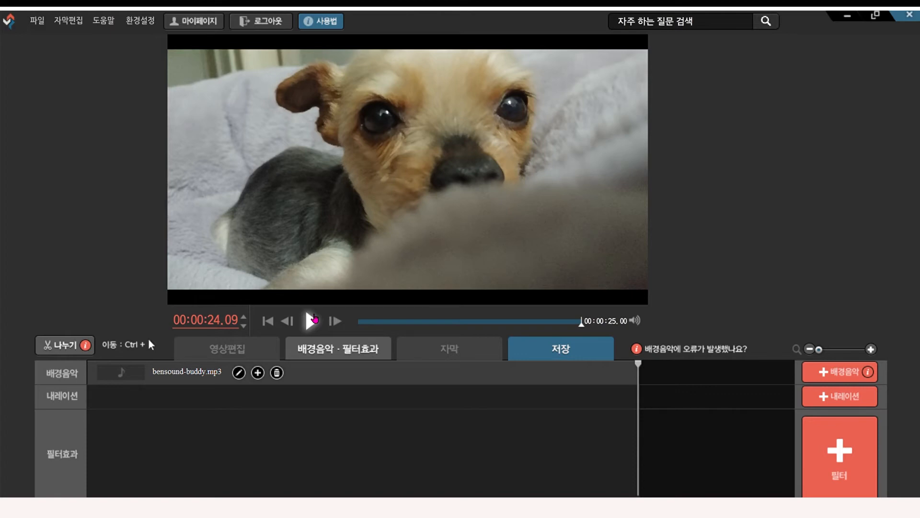
click(239, 372)
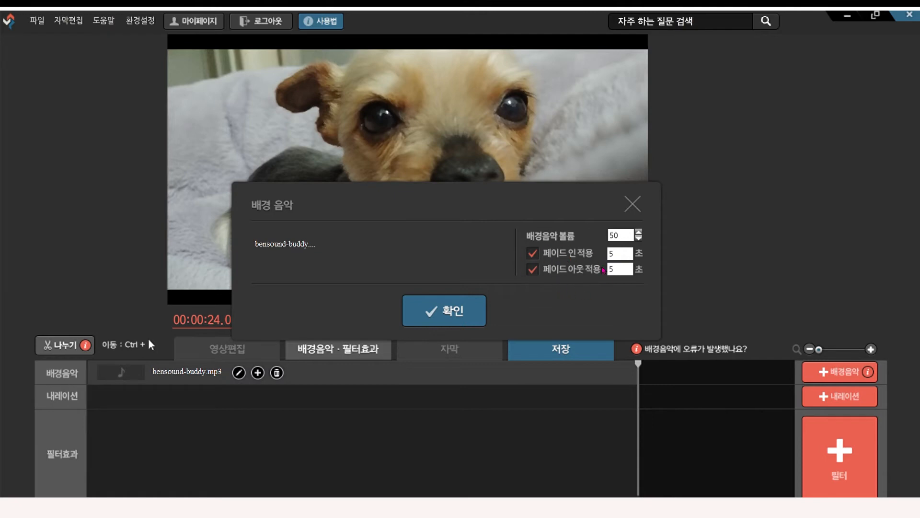
click(464, 319)
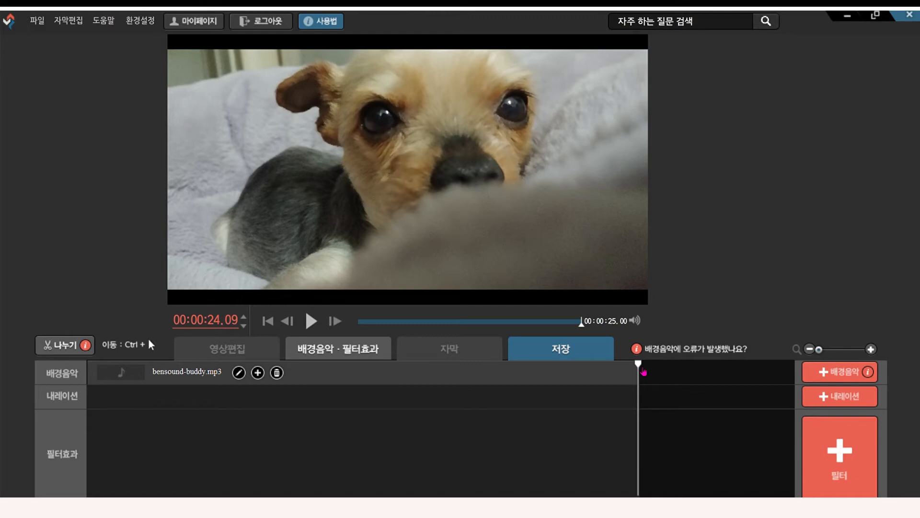
Record a narration of about 8 seconds from the start of the video and save it in the 자료 folder.
drag(644, 373, 445, 374)
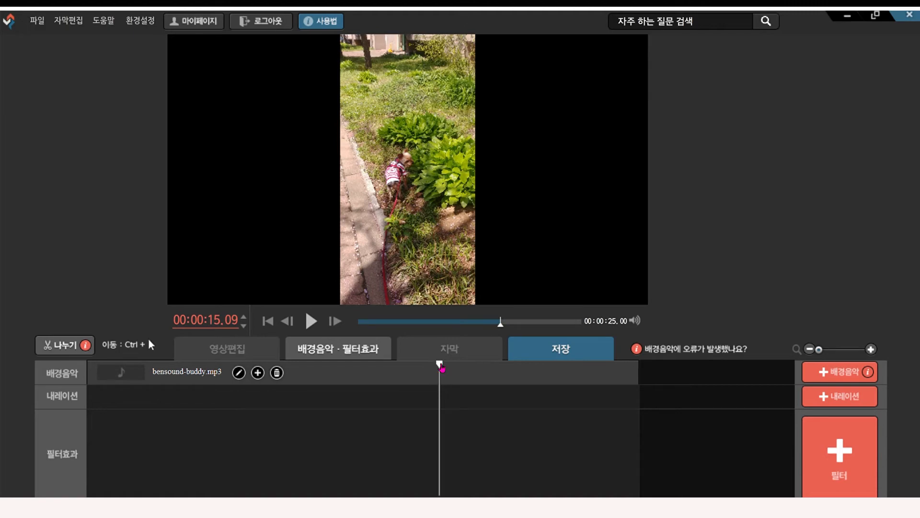
drag(441, 367, 87, 382)
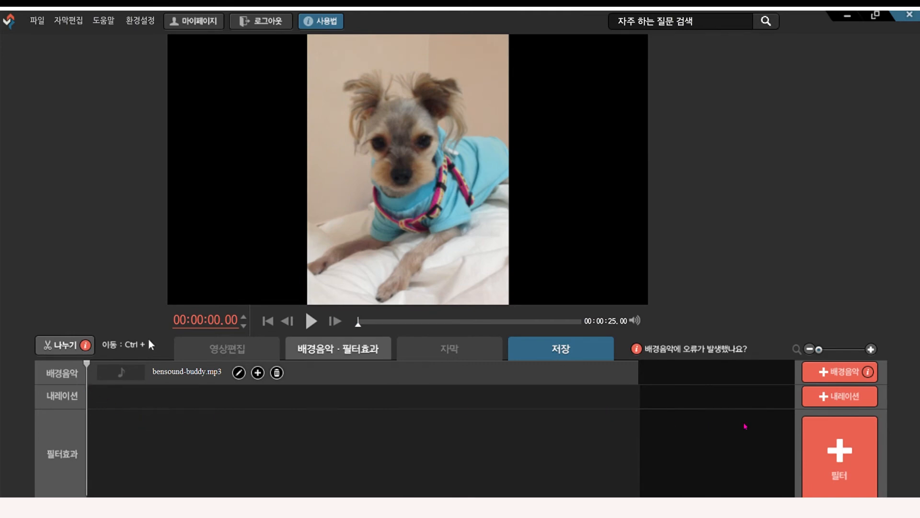
click(846, 397)
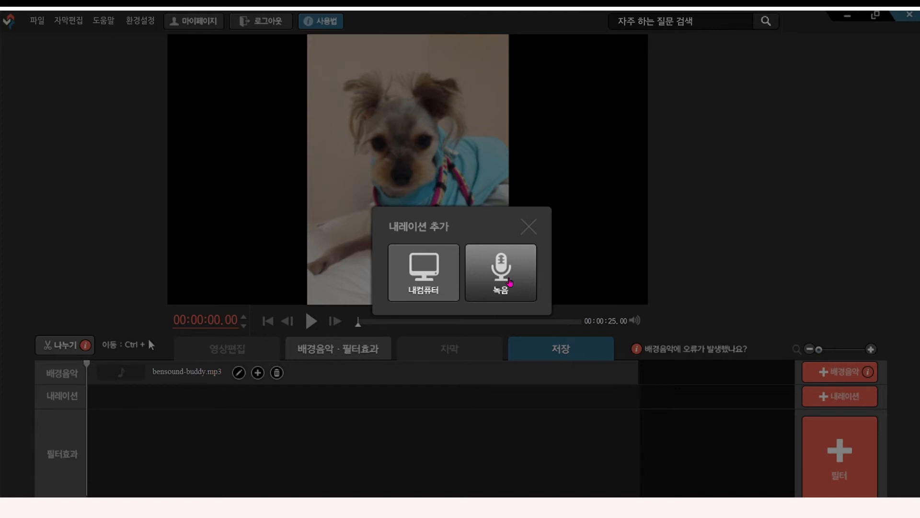
click(510, 282)
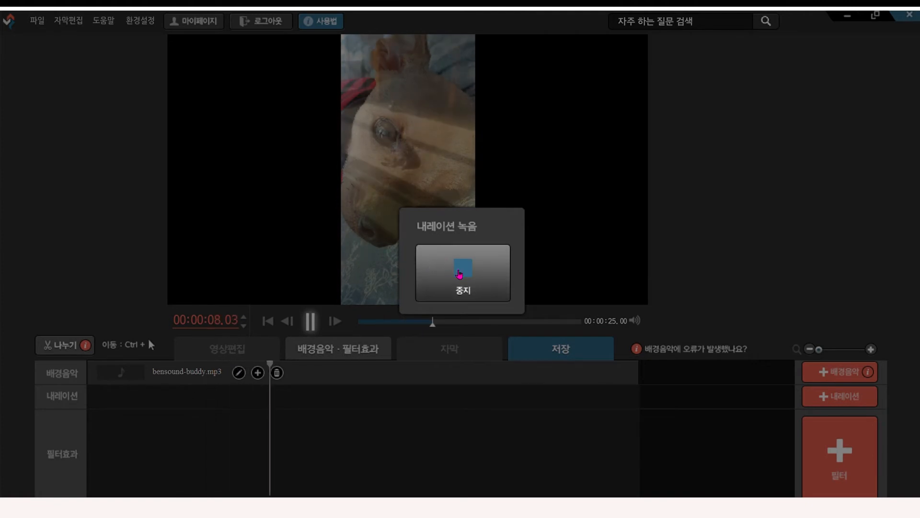
click(458, 274)
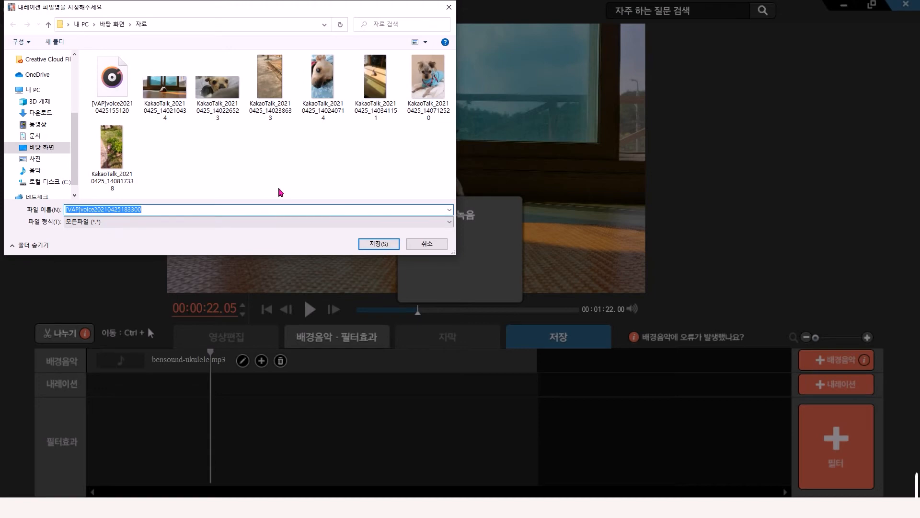
click(380, 245)
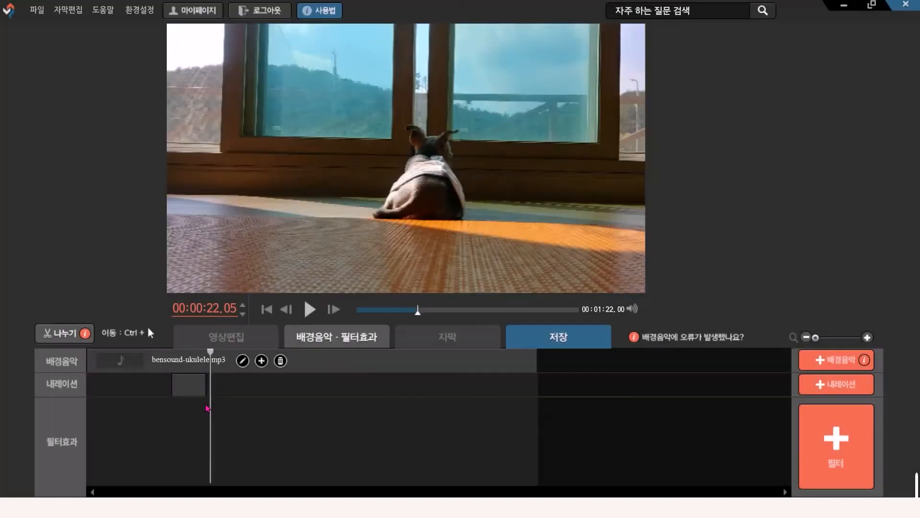
Play the first 6 seconds of the video with the recorded narration, and return the playhead to the beginning.
click(189, 386)
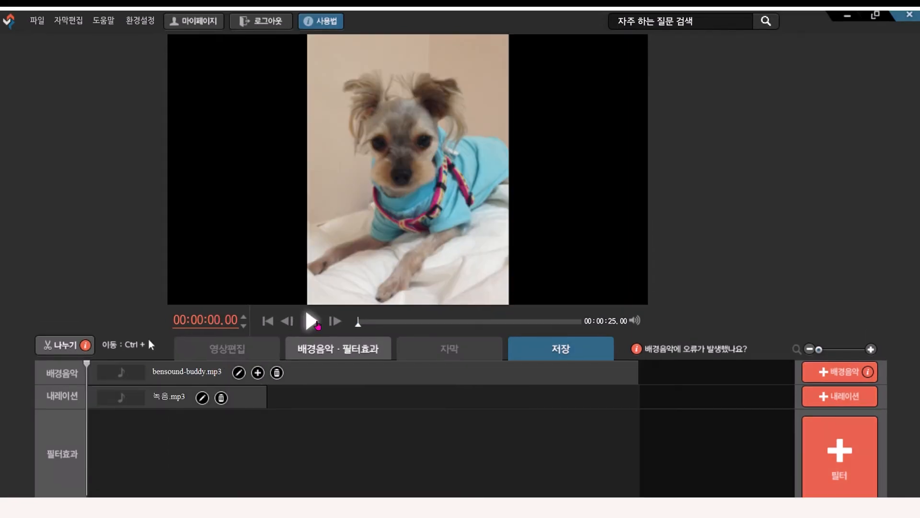
click(312, 321)
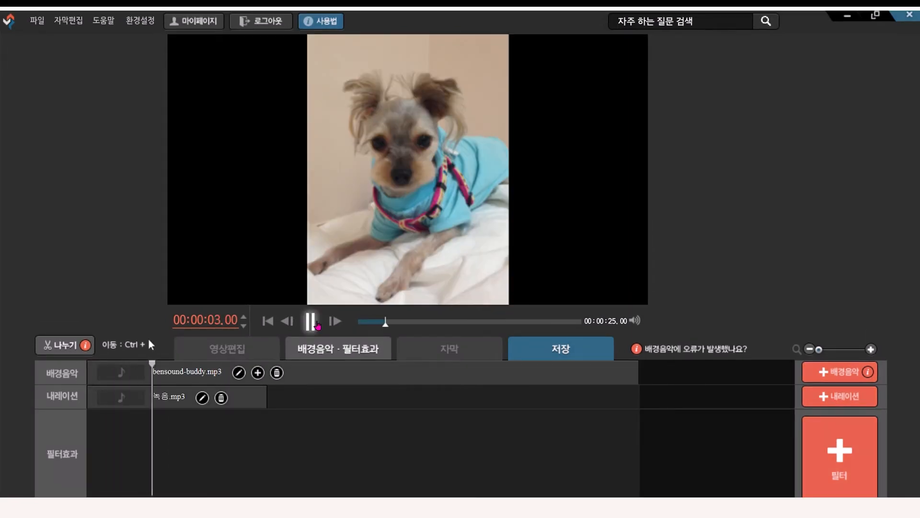
click(311, 321)
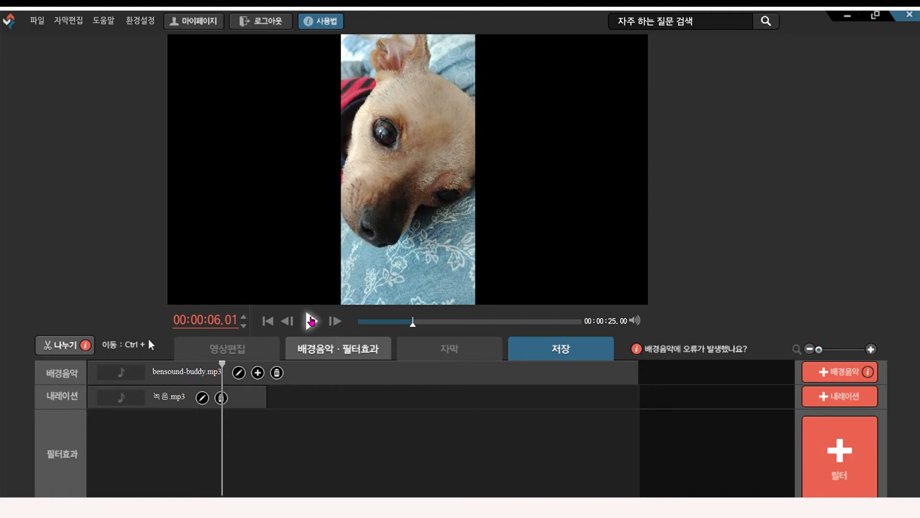
drag(222, 370, 74, 384)
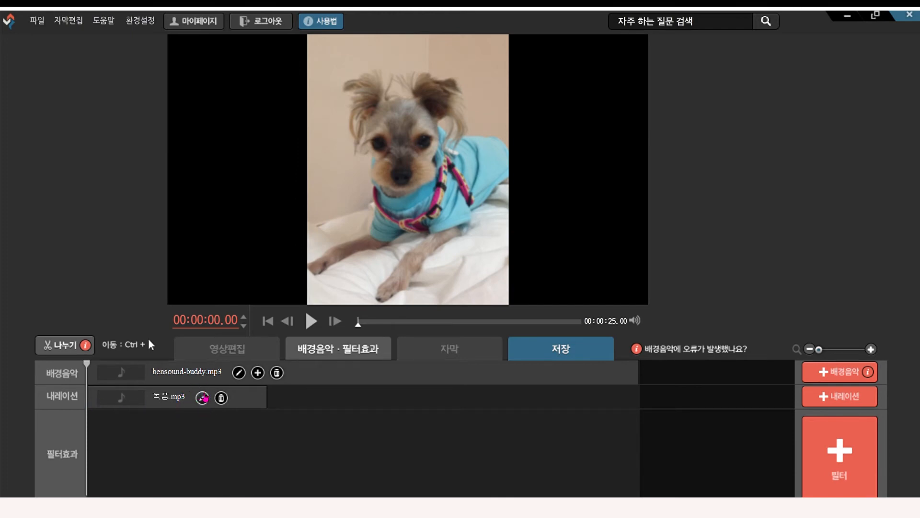
Re-enter the narration clip's volume and accept its settings with the fades left off.
click(203, 397)
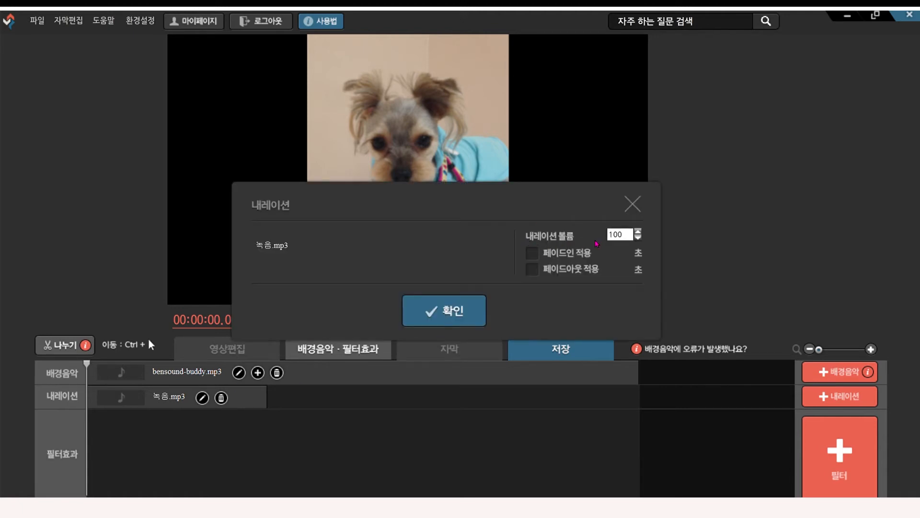
double_click(630, 238)
text(1)
click(457, 309)
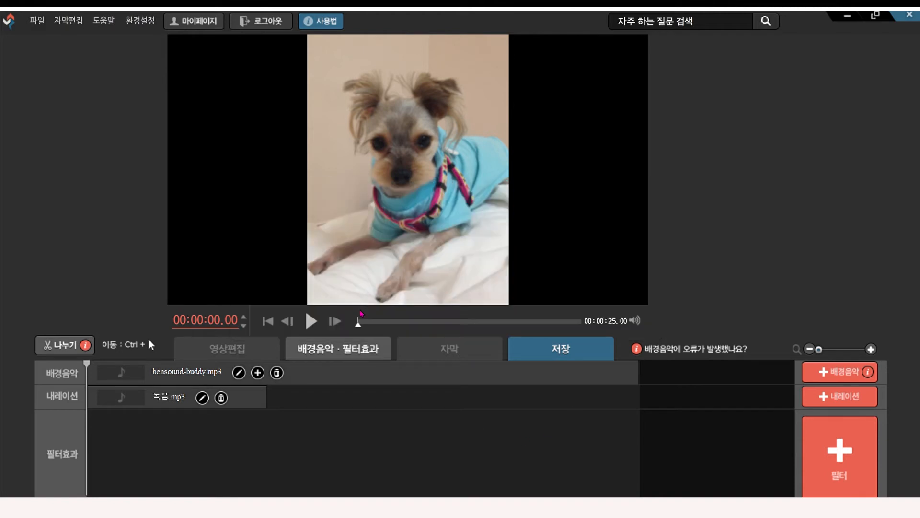
Play the first 5 seconds of the video with the narration, and set the background music's volume to 3.
click(312, 325)
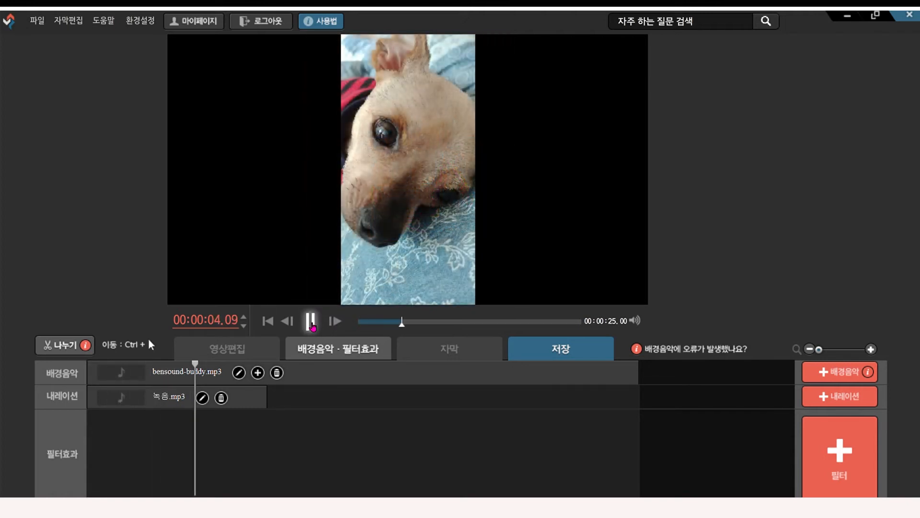
click(312, 325)
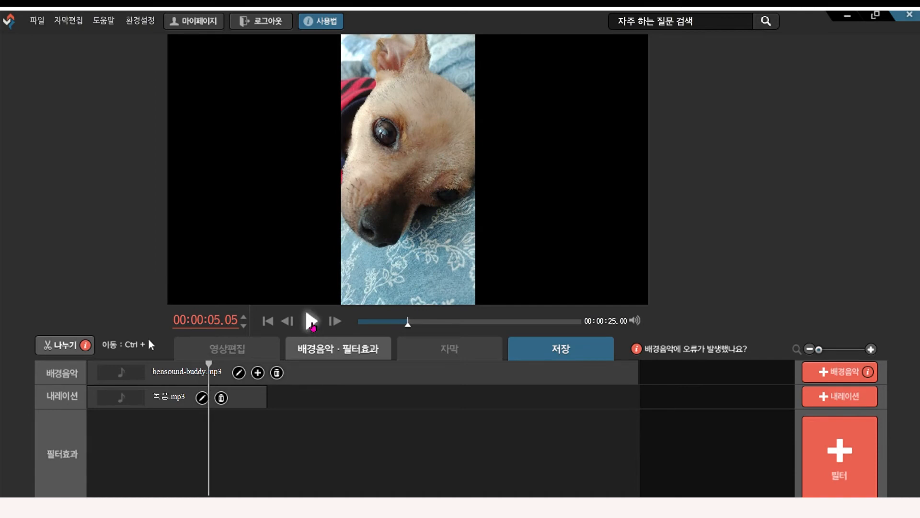
click(239, 373)
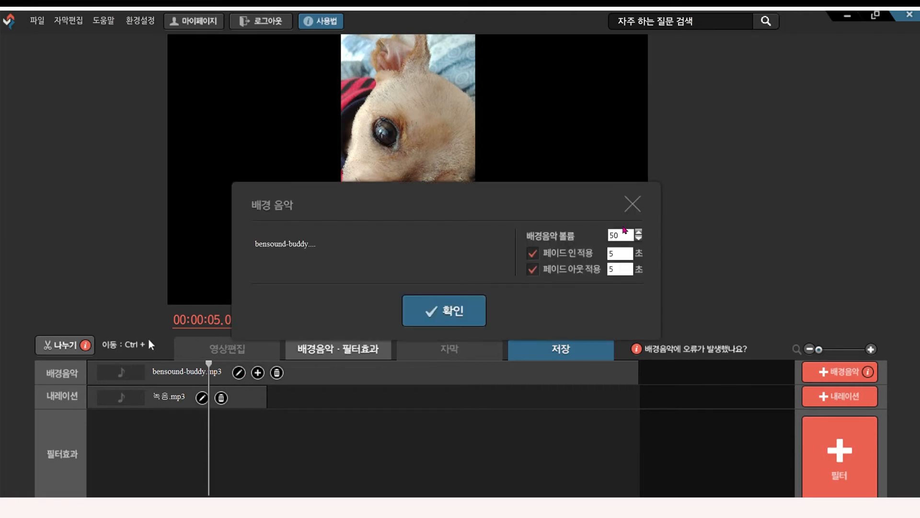
double_click(630, 239)
text(3)
click(472, 310)
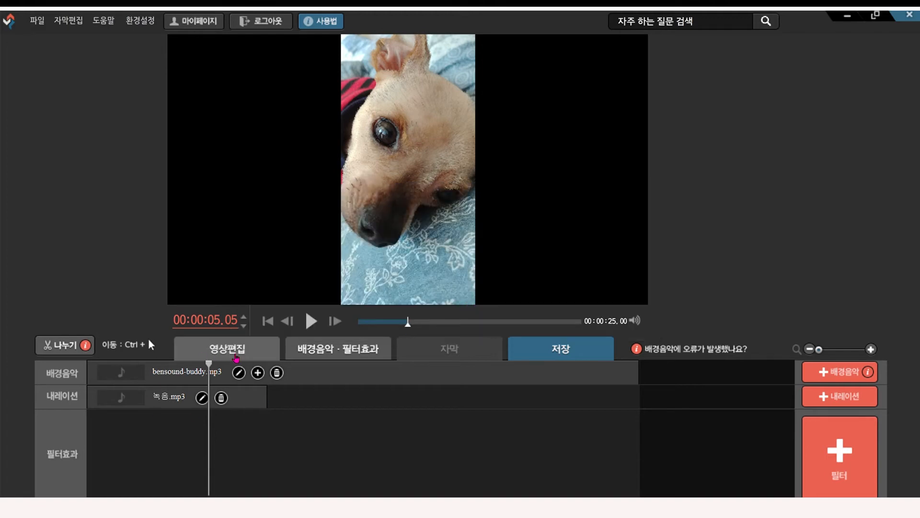
Play the first 7 seconds from the beginning to check the music's volume against the narration.
drag(209, 364, 50, 385)
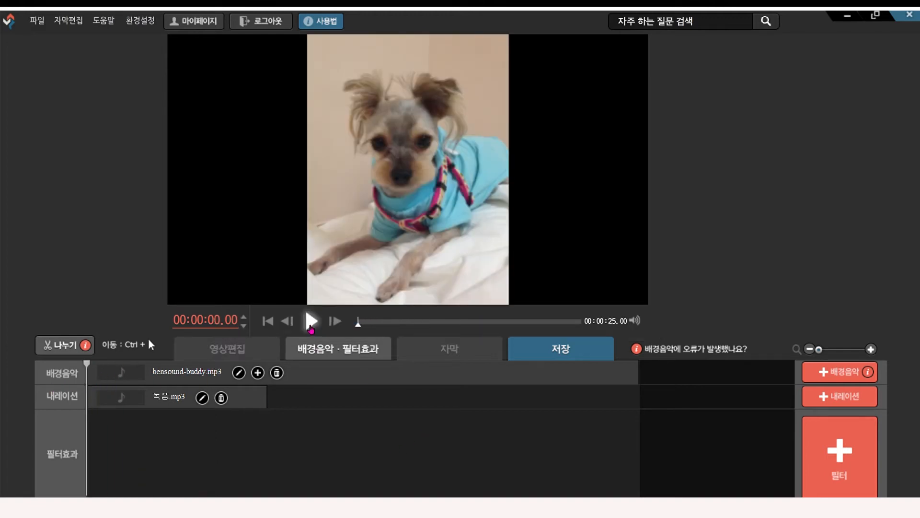
click(310, 326)
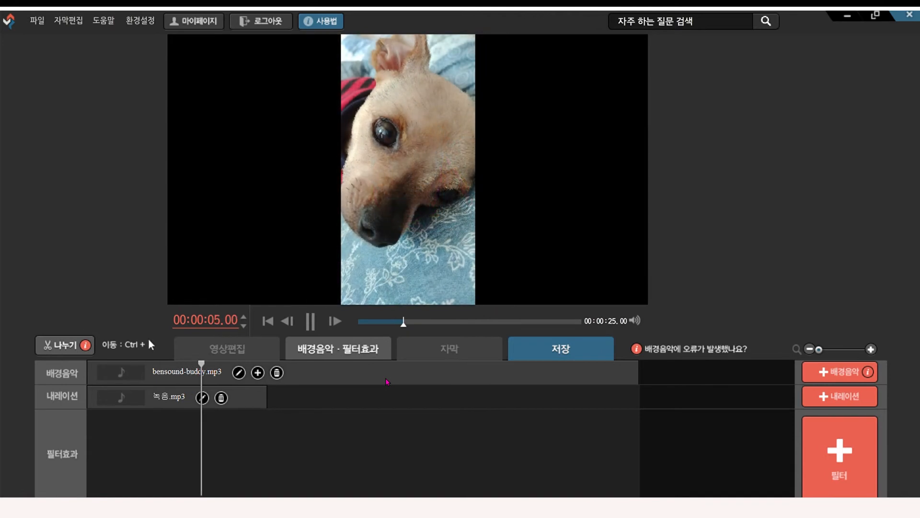
click(311, 321)
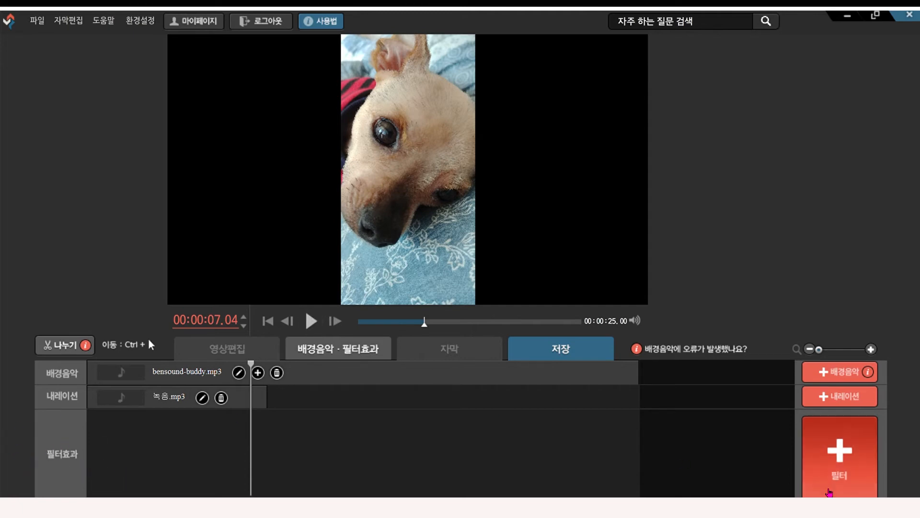
Add the 흑백영화 filter at the start of the video, and preview the first 3 seconds.
click(857, 472)
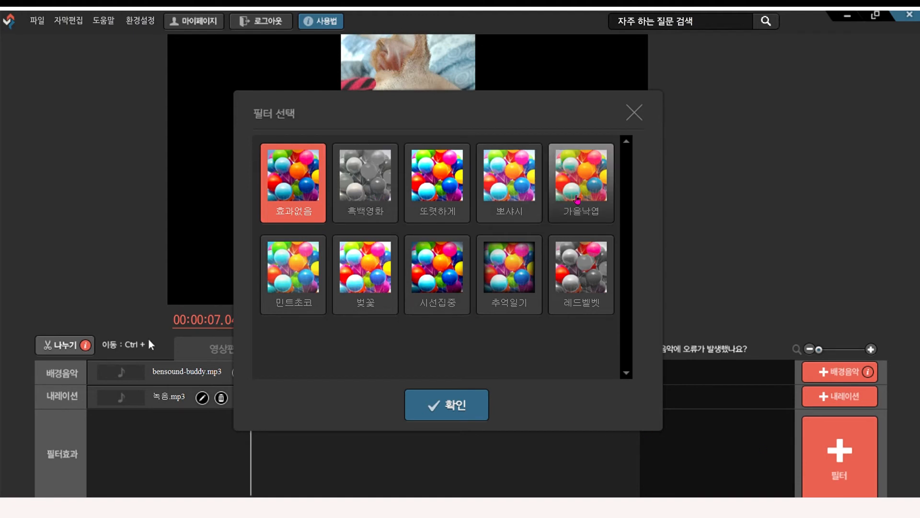
click(365, 182)
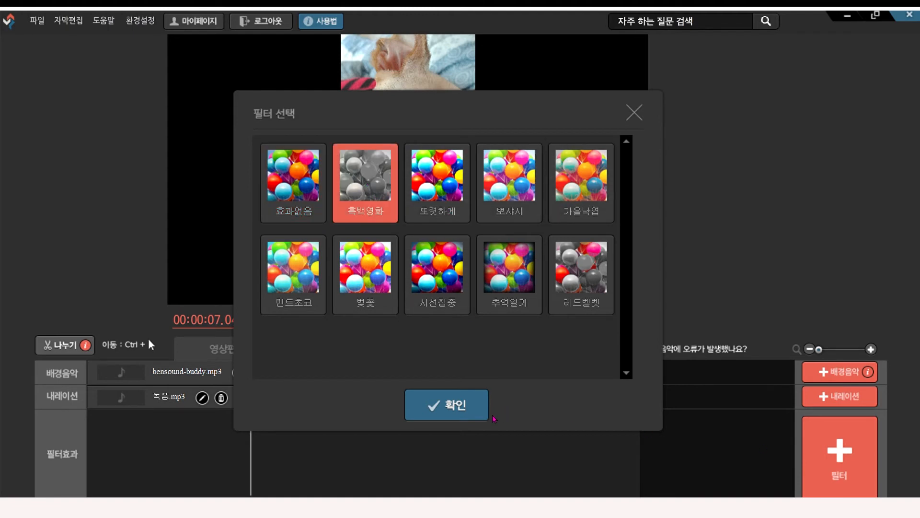
click(465, 412)
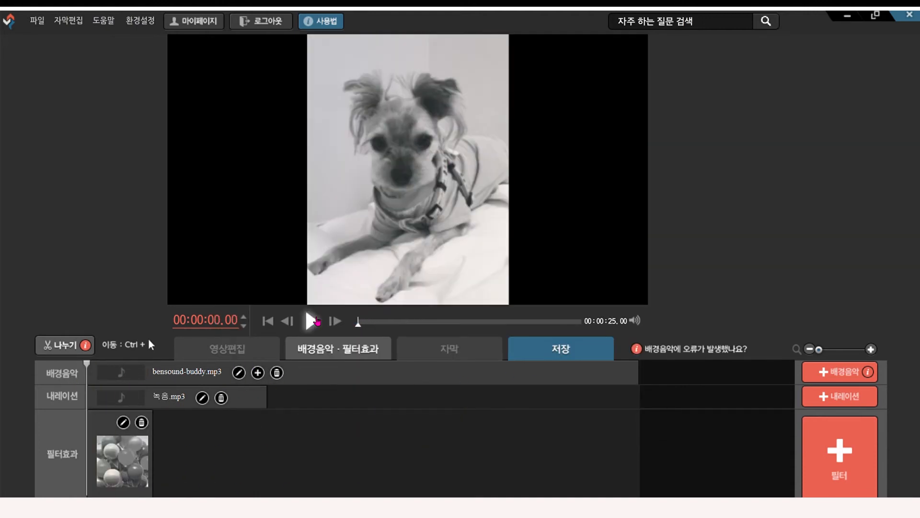
click(313, 321)
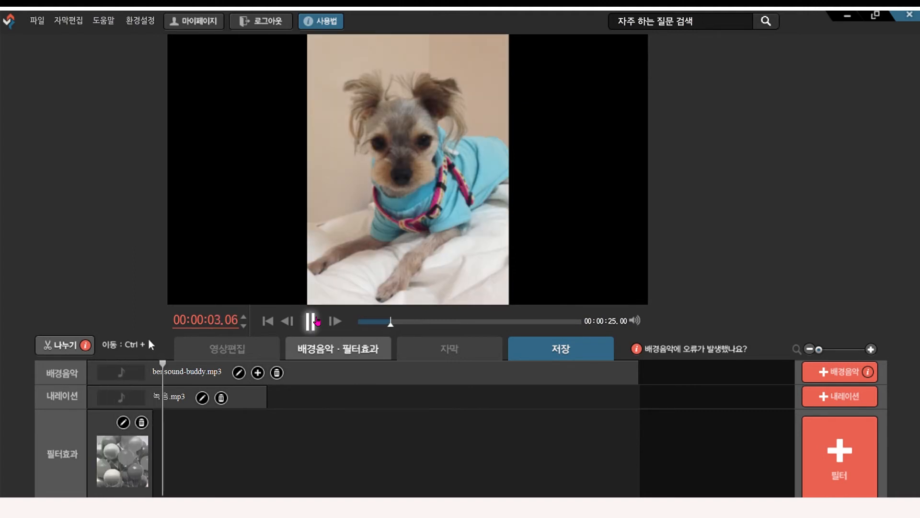
drag(163, 363, 85, 412)
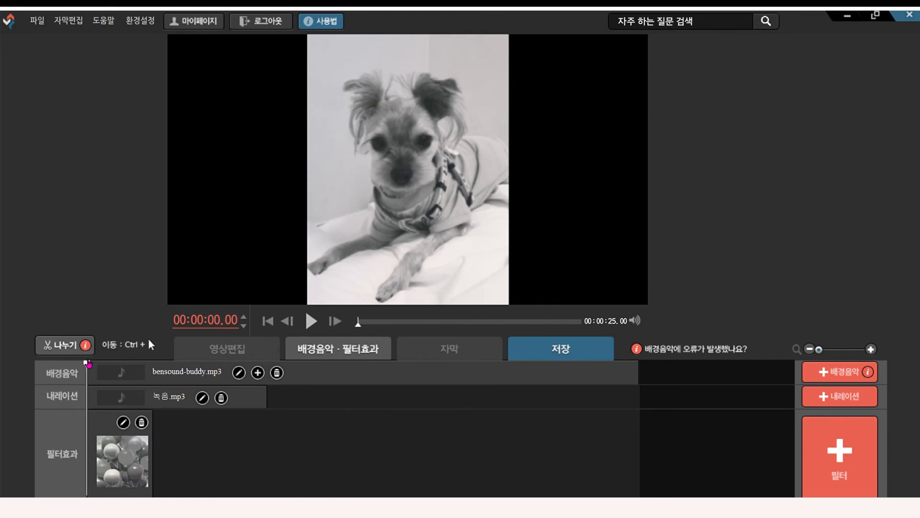
Preview the 흑백영화 filter extended across the whole video, and delete it.
drag(90, 364, 82, 392)
drag(154, 462, 640, 469)
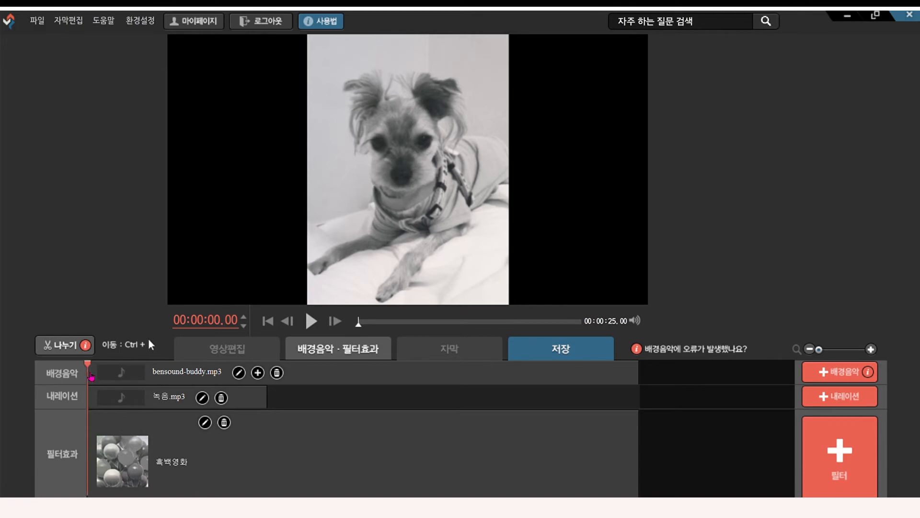
click(318, 326)
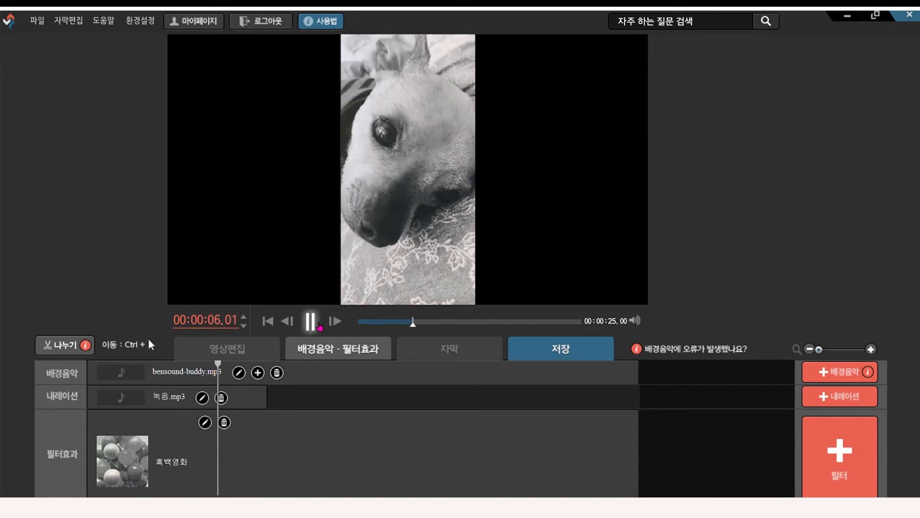
click(319, 326)
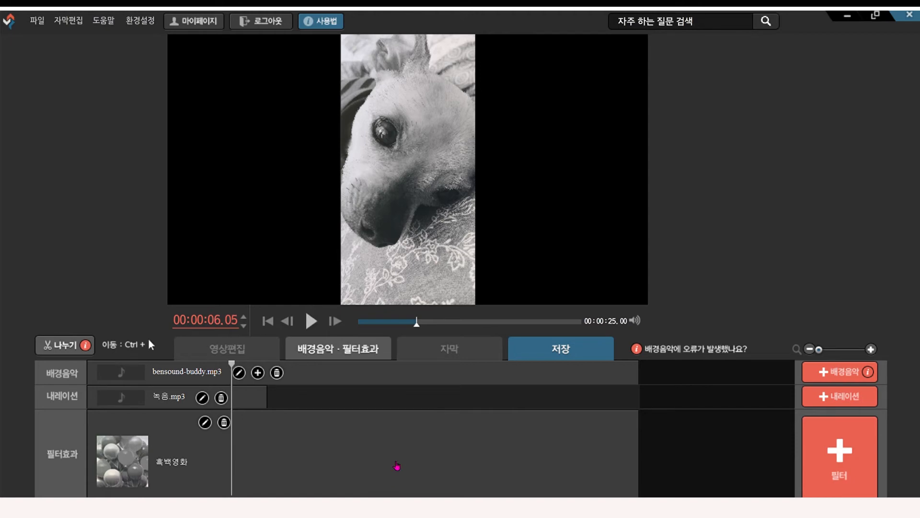
click(224, 423)
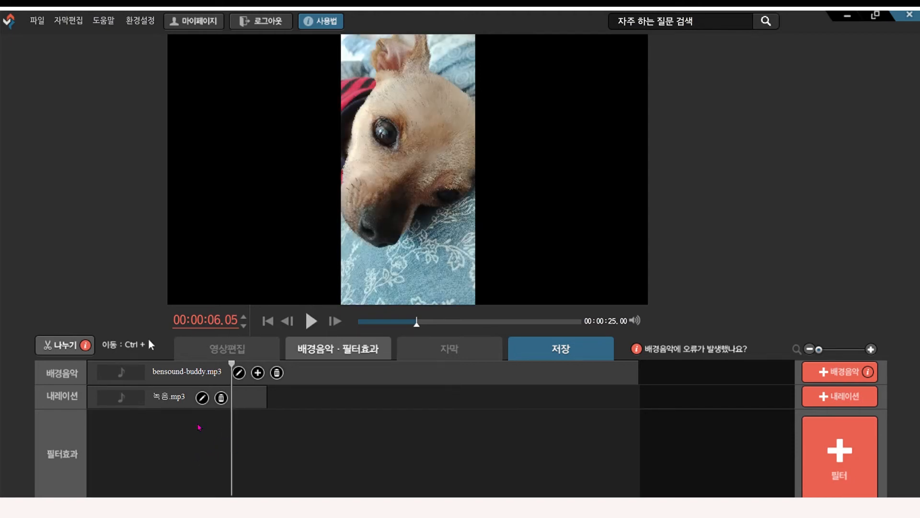
Add the 추억일기 filter and extend it across the whole length of the video.
click(840, 468)
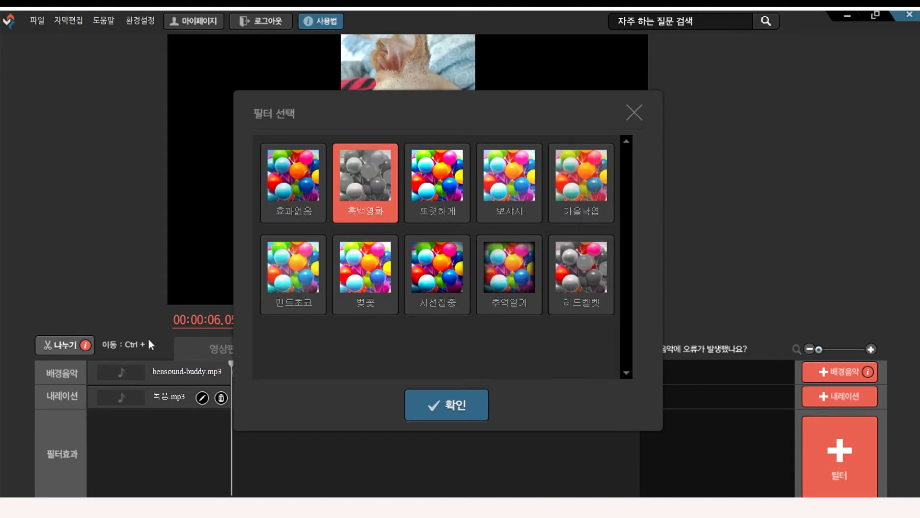
click(515, 276)
click(458, 411)
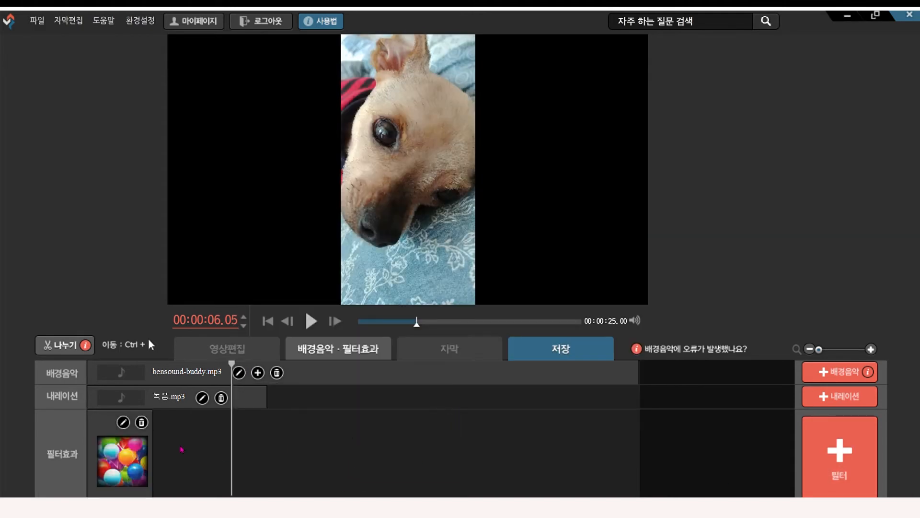
drag(157, 459, 645, 447)
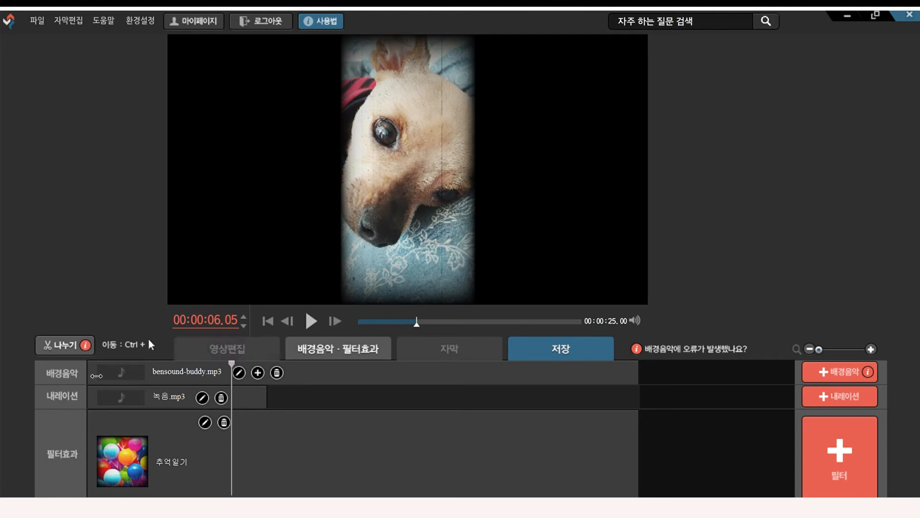
Play the first 12 seconds from the beginning to check the 추억일기 filter on the photos.
drag(231, 364, 48, 386)
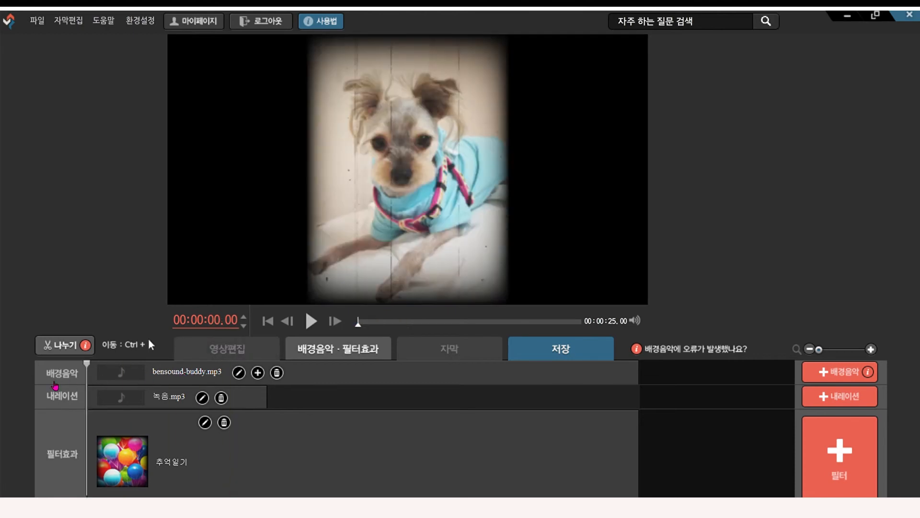
click(310, 321)
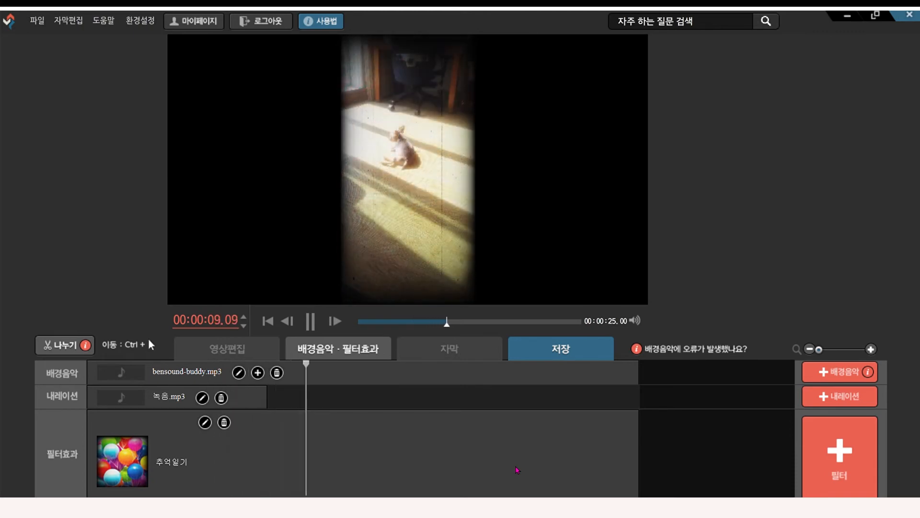
click(310, 322)
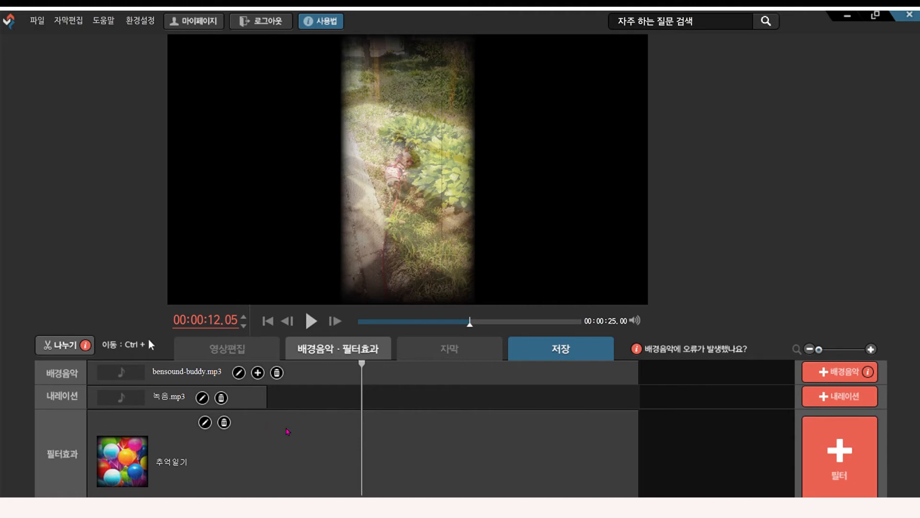
Delete the recorded narration clip and return the playhead to the beginning.
click(221, 399)
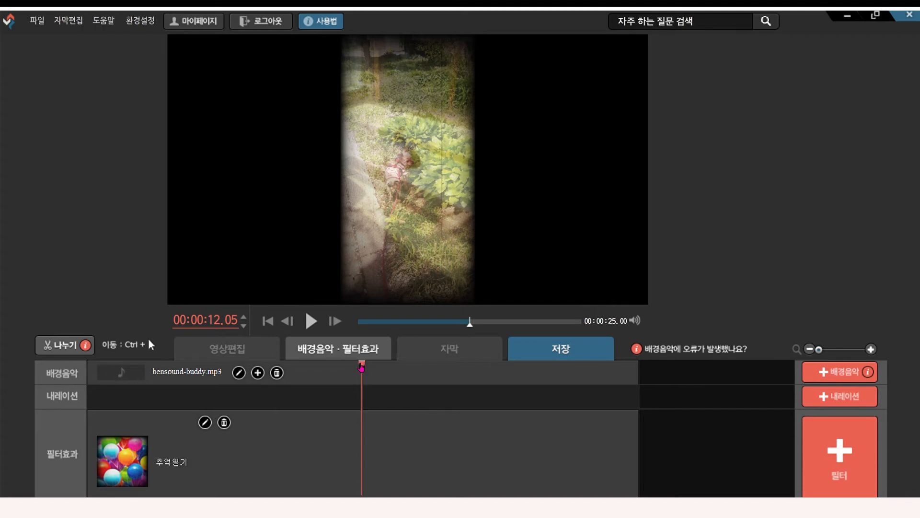
drag(362, 365, 66, 380)
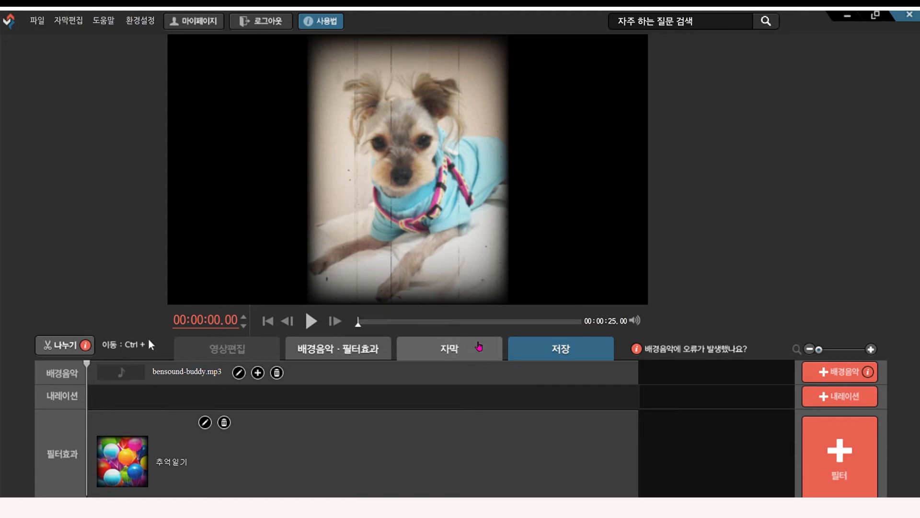
Go to subtitle editing and examine the designs in the responsive packs such as 브라보 마이라이프 and [산돌]마인드 게임.
click(479, 346)
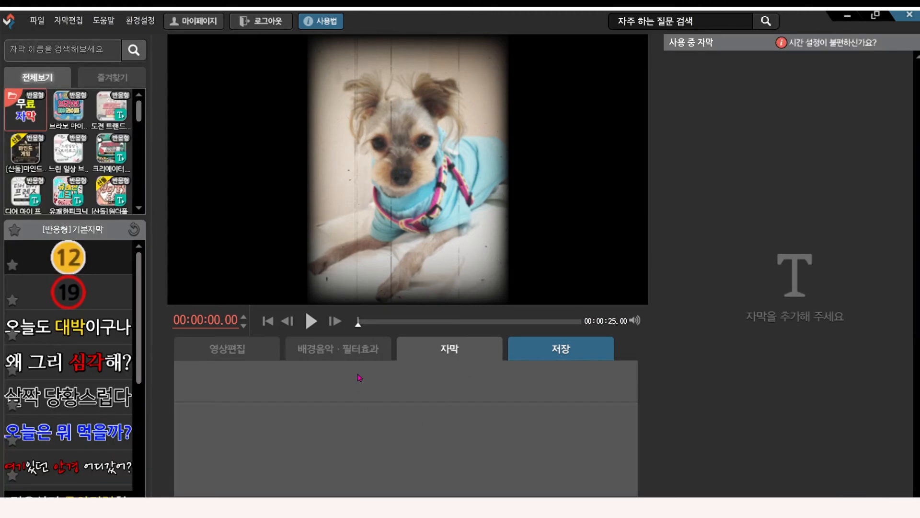
mouse_move(56, 265)
click(111, 110)
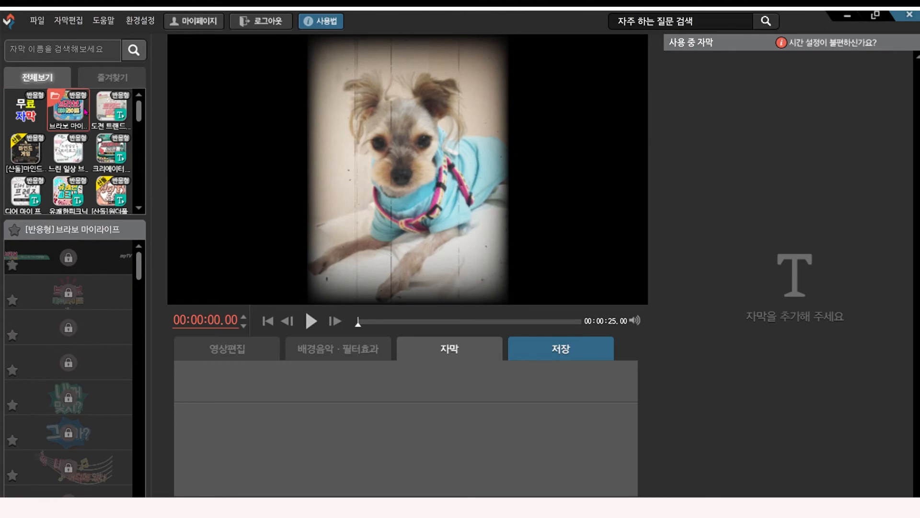
click(111, 152)
click(69, 151)
click(29, 151)
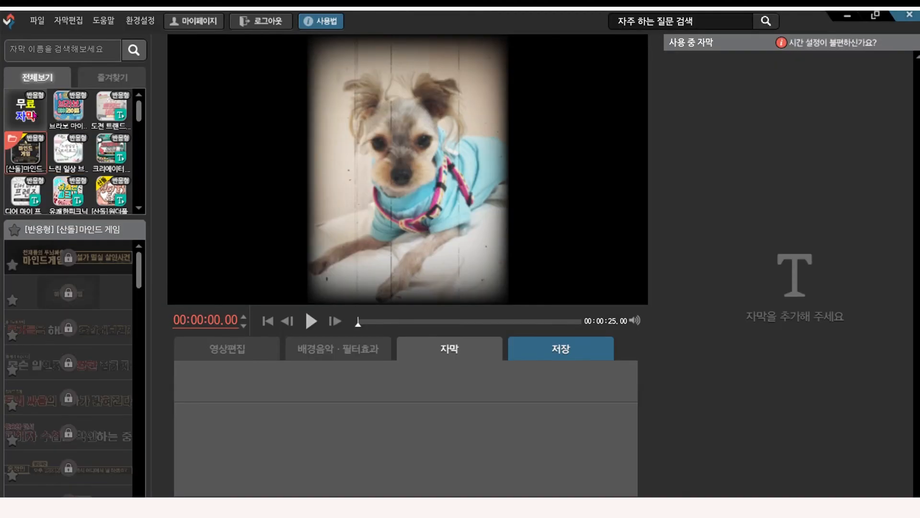
mouse_move(81, 287)
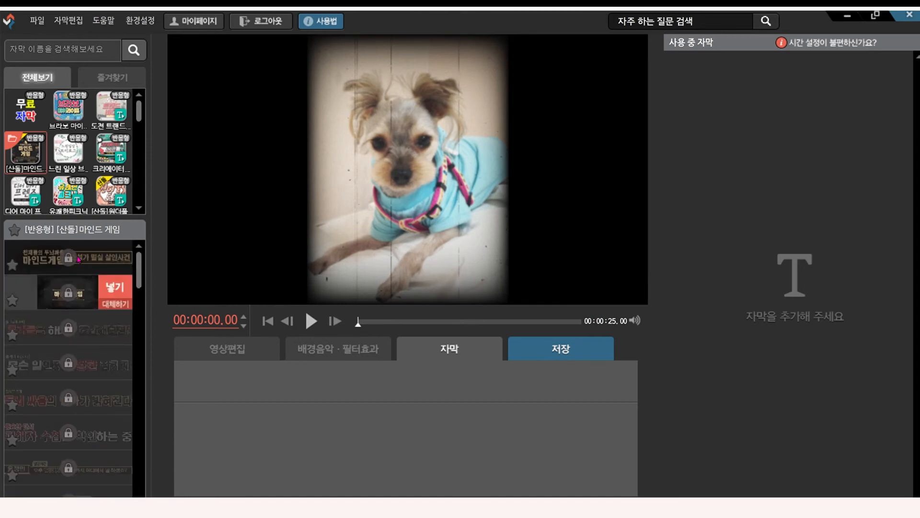
Insert the "여기있던 안경 어디갔어?" caption design from the free basic subtitles at the start of the video.
click(24, 109)
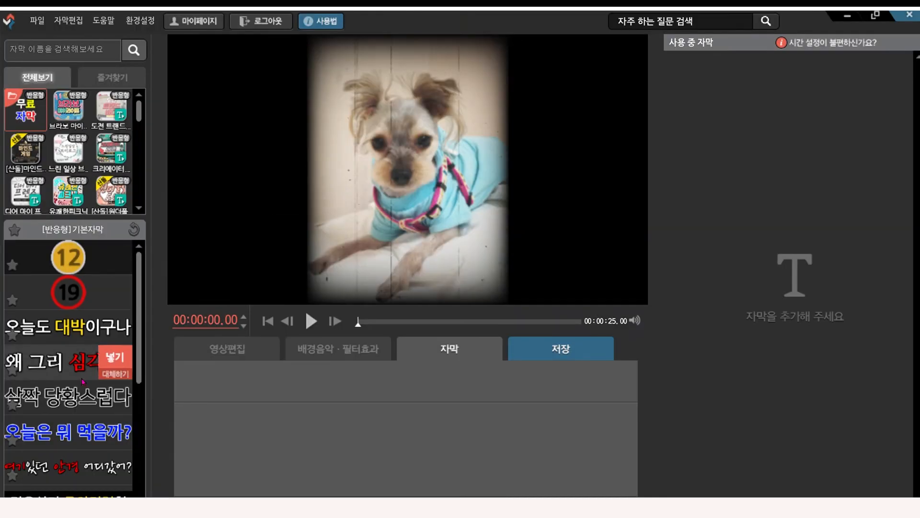
scroll(126, 305, down, 1)
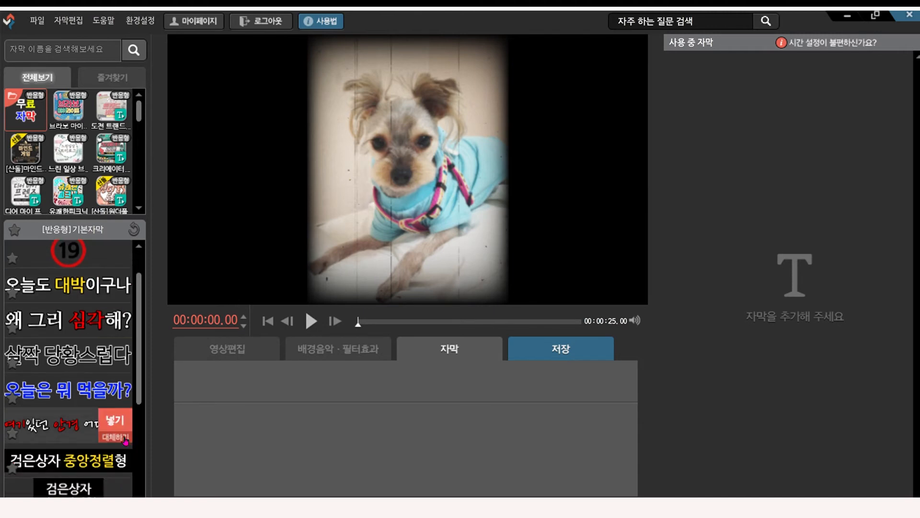
scroll(115, 446, down, 3)
scroll(115, 445, down, 1)
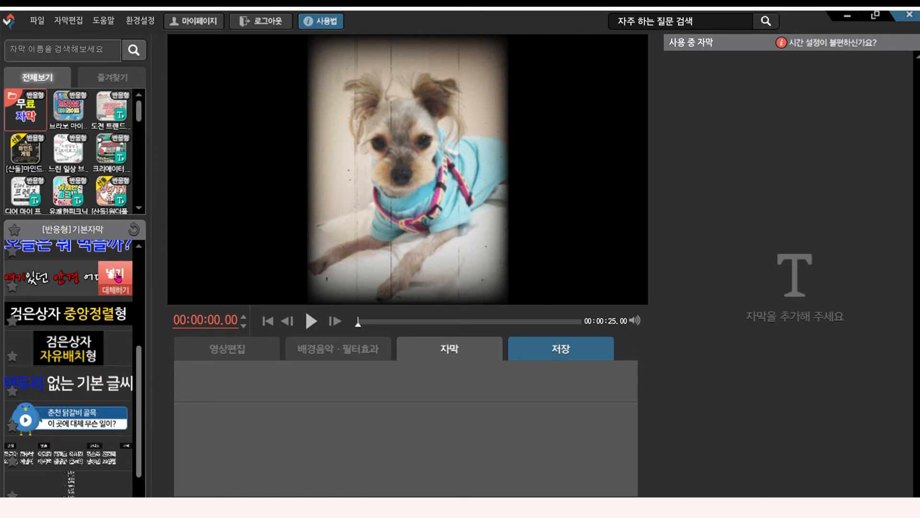
click(115, 273)
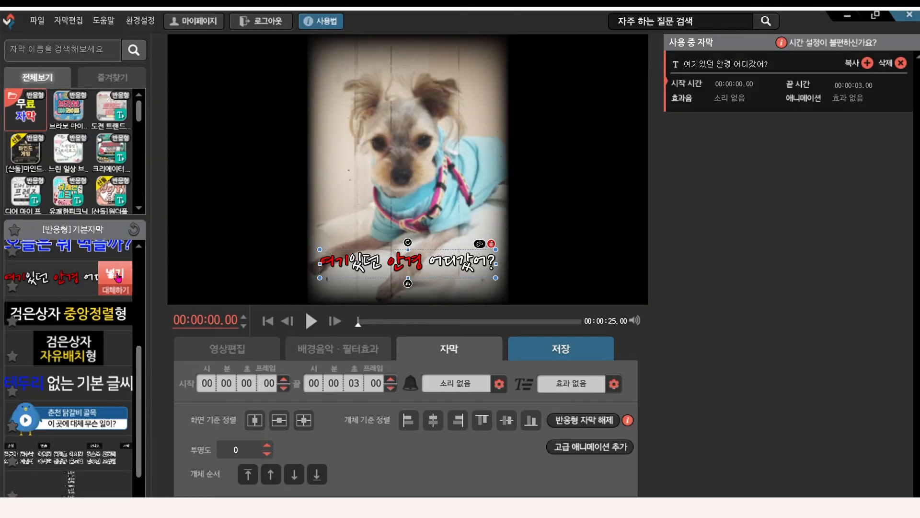
Replace the inserted caption's text with "2021년 4월".
double_click(473, 273)
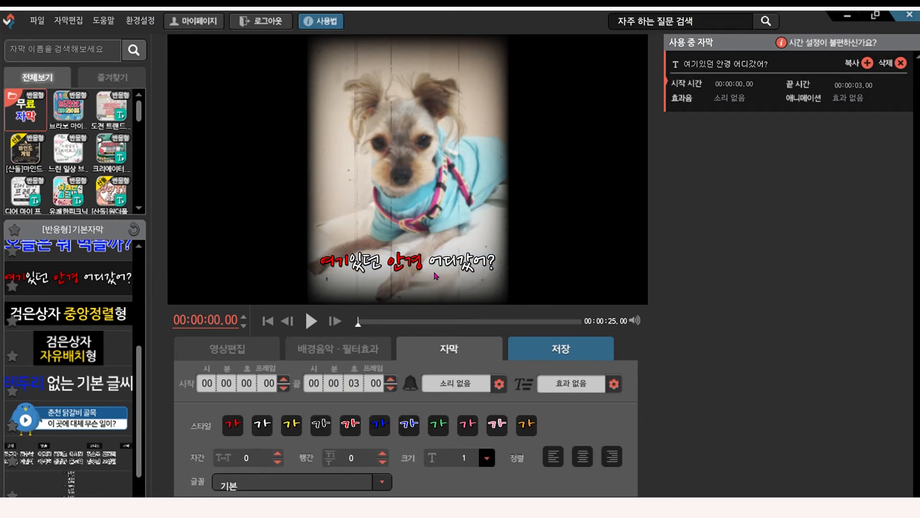
drag(319, 268, 497, 269)
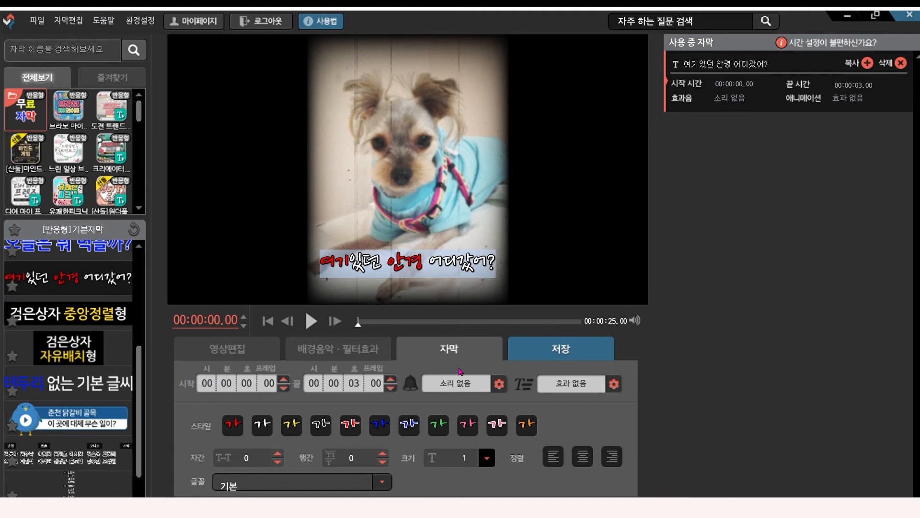
text(2)
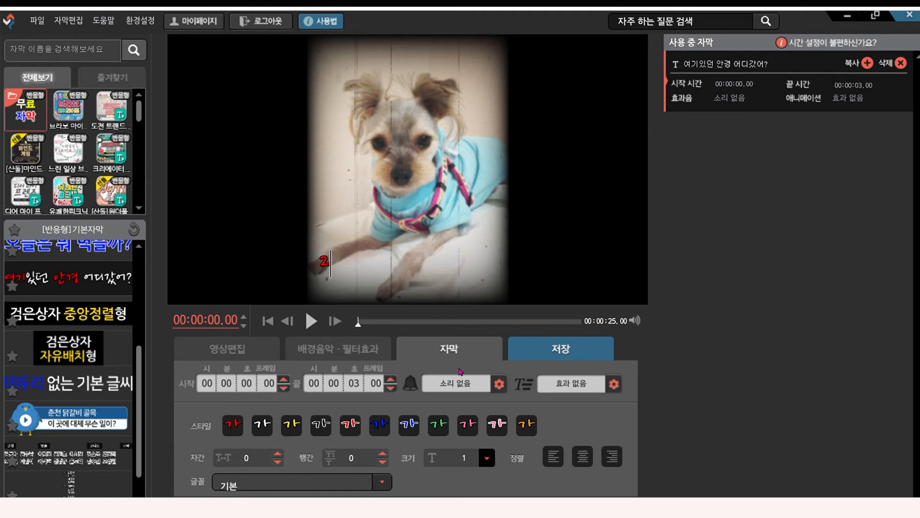
text(021sus 4d)
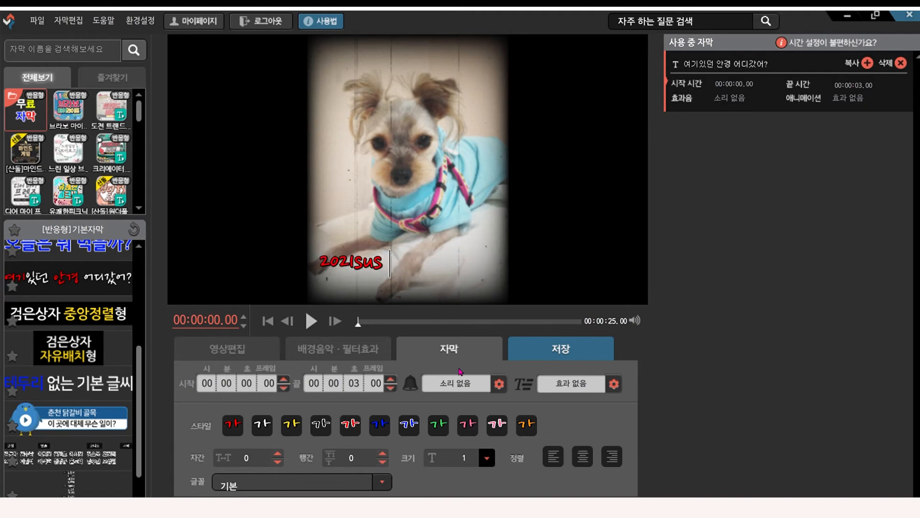
key(BackSpace)
key(BackSpace)
key(BackSpace)
key(BackSpace)
key(BackSpace)
key(BackSpace)
text(년 4)
text(월)
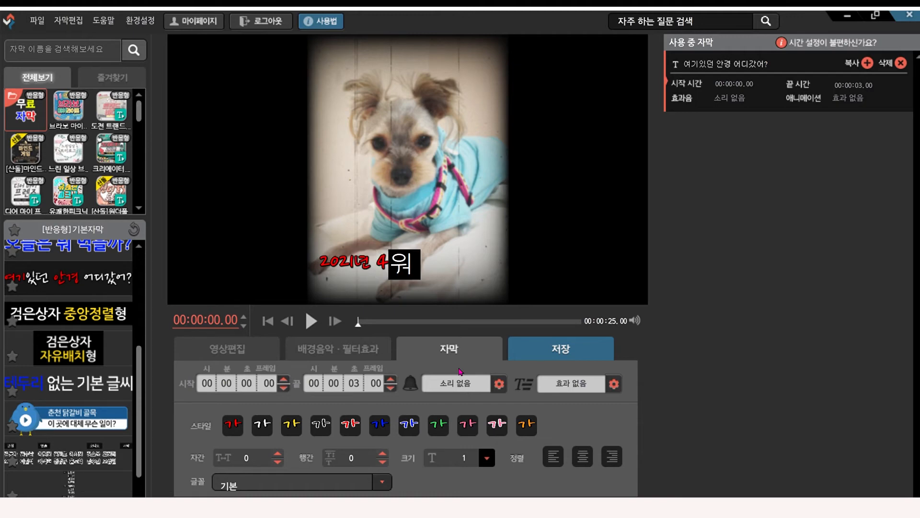
Add a second line reading "똘군 이야기" to the caption and finish the text editing.
key(Return)
text(구똘군의 ㅇ)
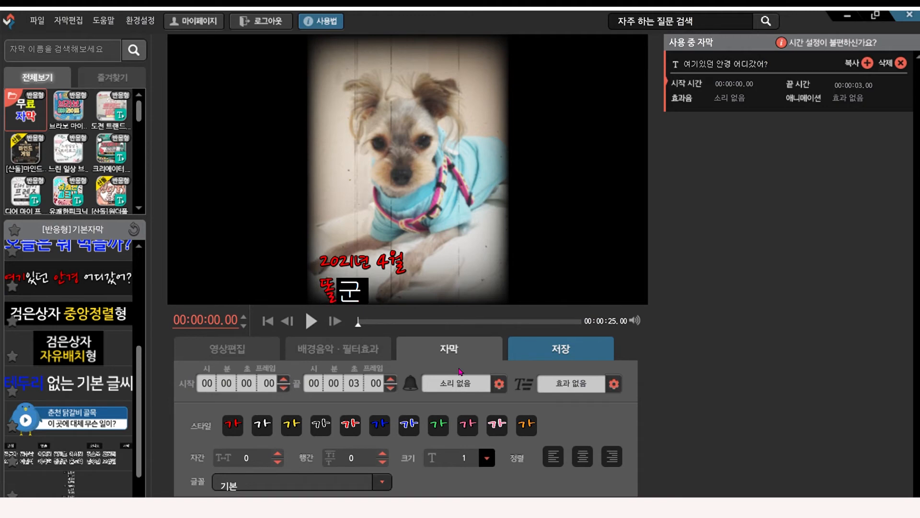
key(BackSpace)
key(BackSpace)
key(BackSpace)
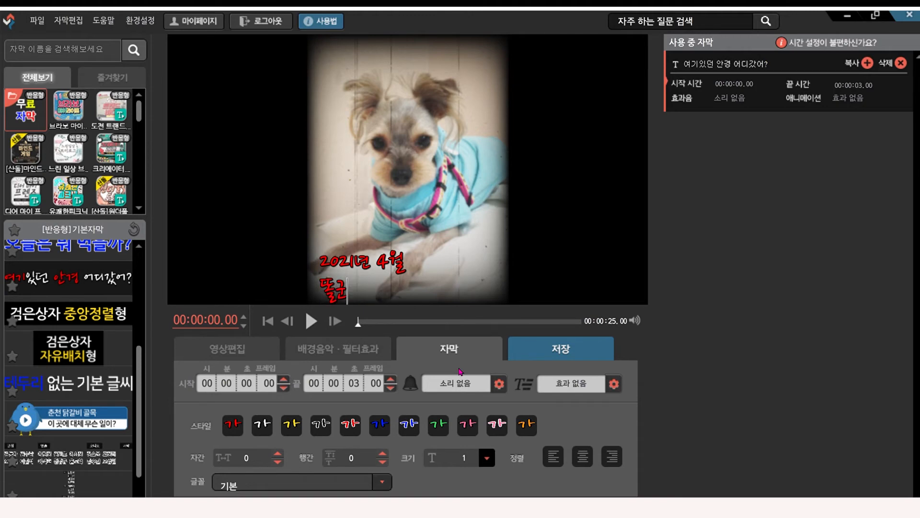
text(이야기)
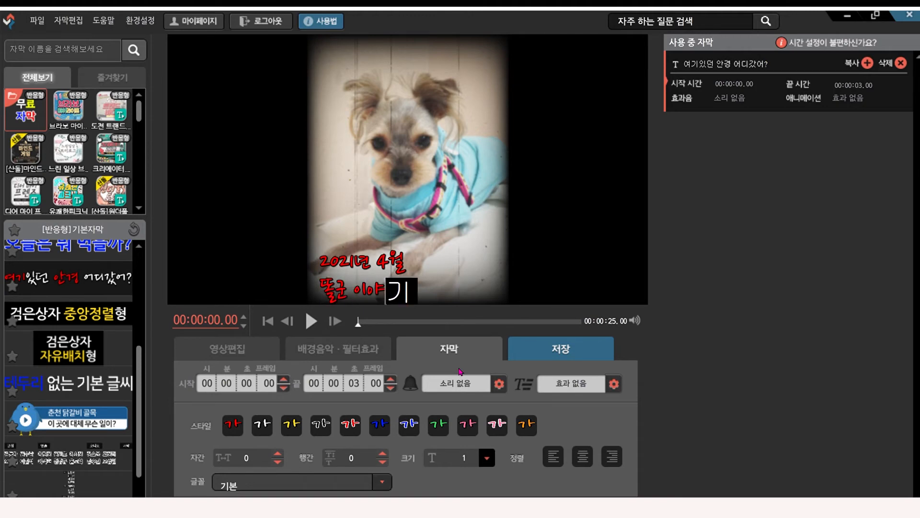
click(481, 488)
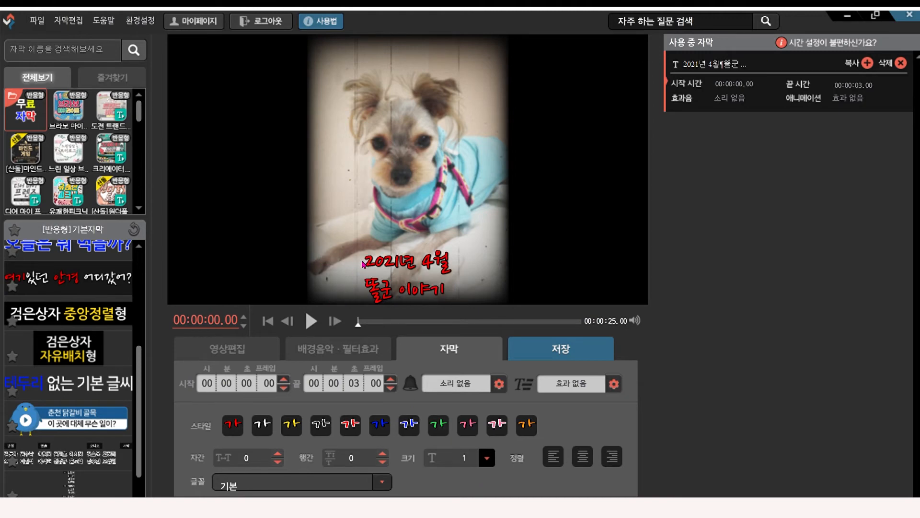
Style "2021년 4월" in white, "똘군" in yellow and "이야기" in the pink-and-white outlined style.
drag(367, 262, 452, 264)
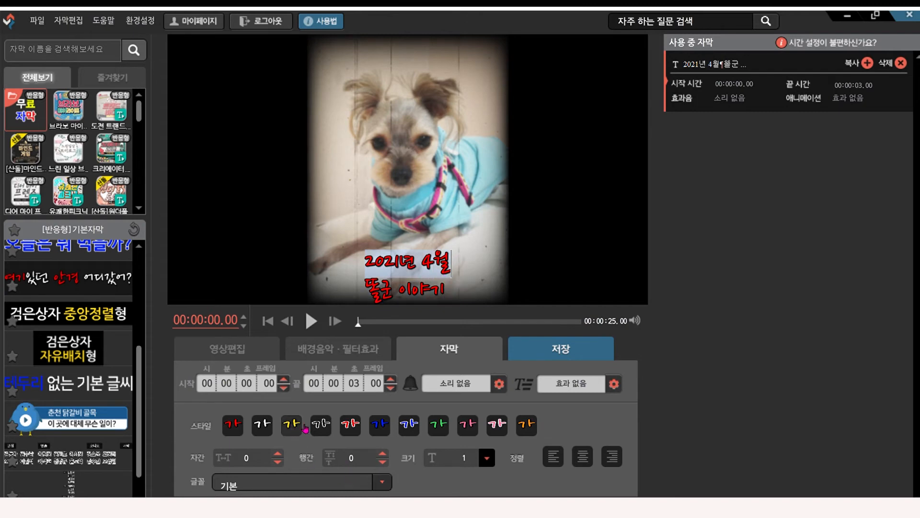
click(268, 431)
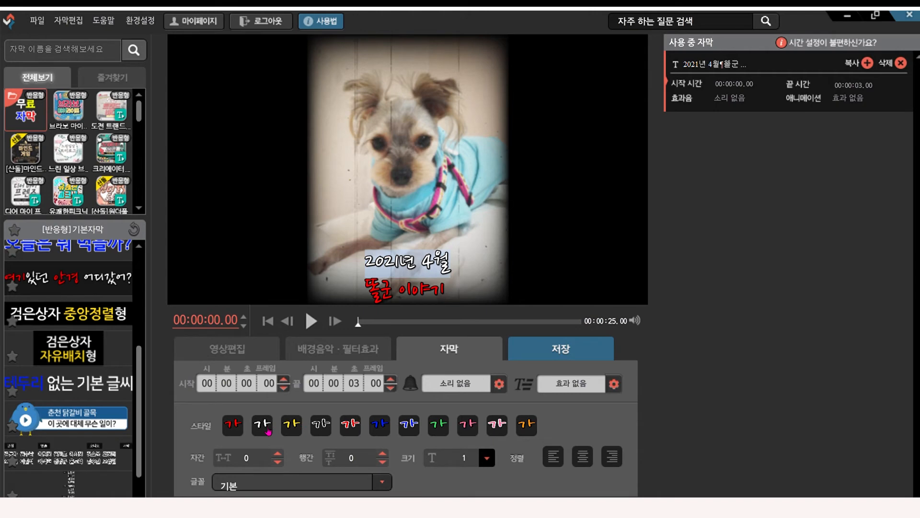
drag(392, 297, 366, 294)
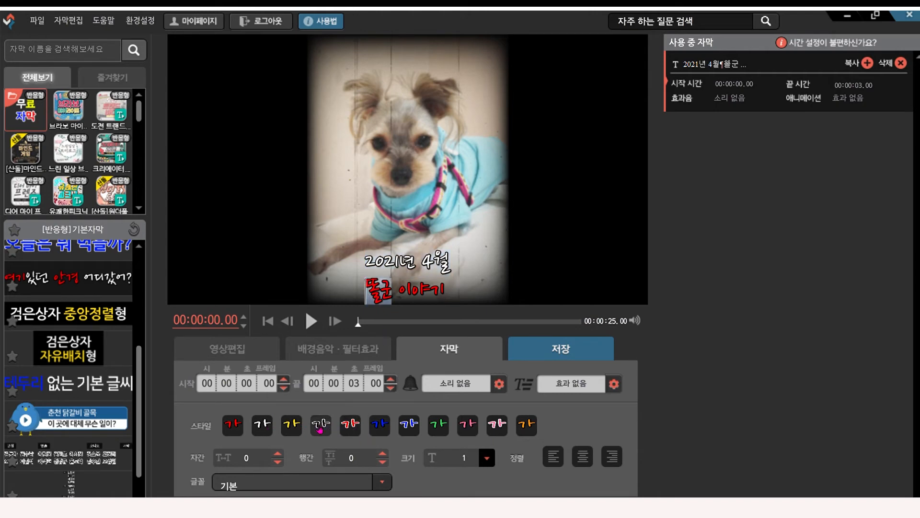
click(293, 428)
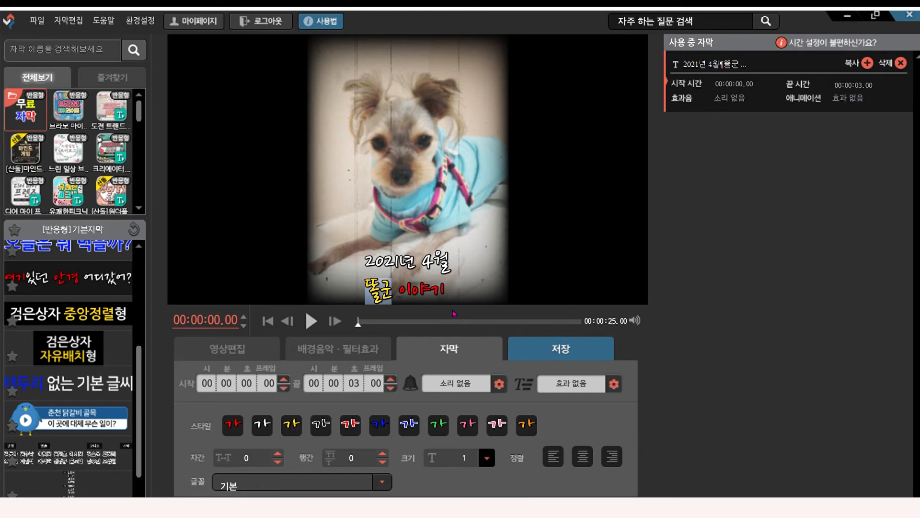
drag(445, 290, 402, 291)
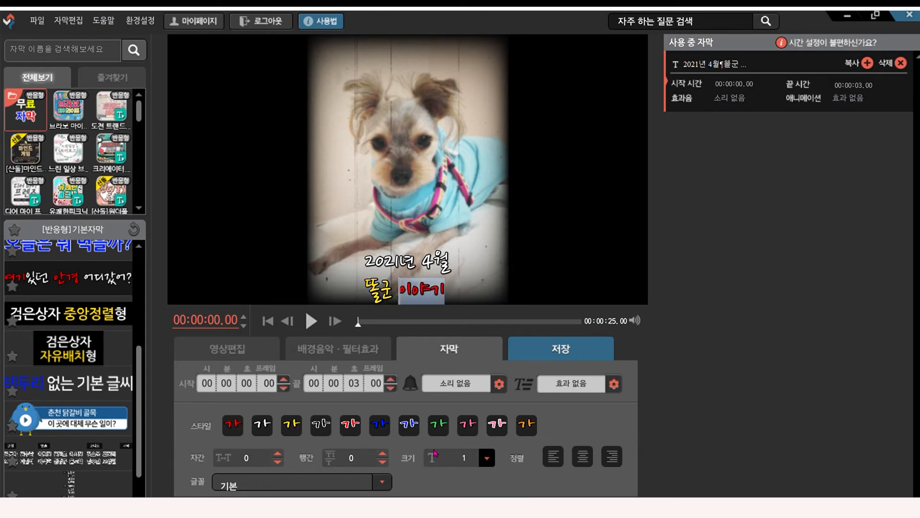
click(444, 432)
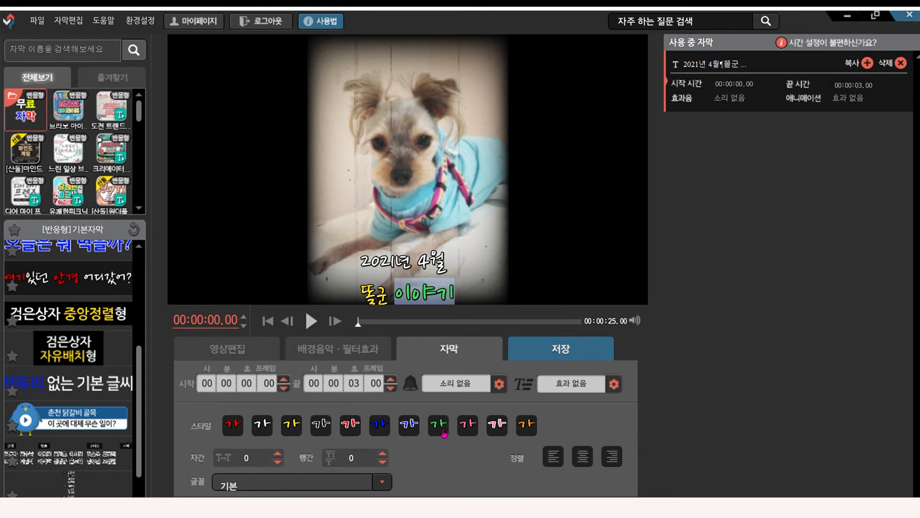
click(358, 430)
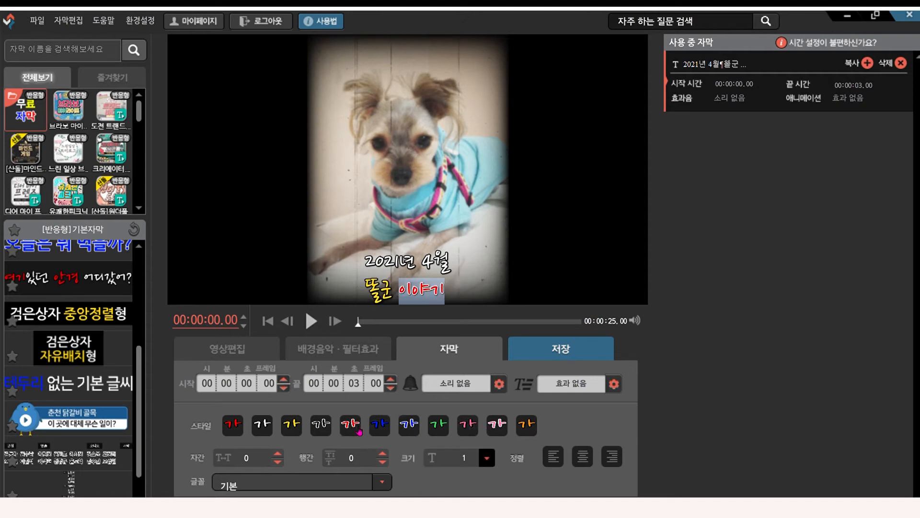
click(497, 424)
Set the letter spacing of both caption lines to 5.
click(443, 302)
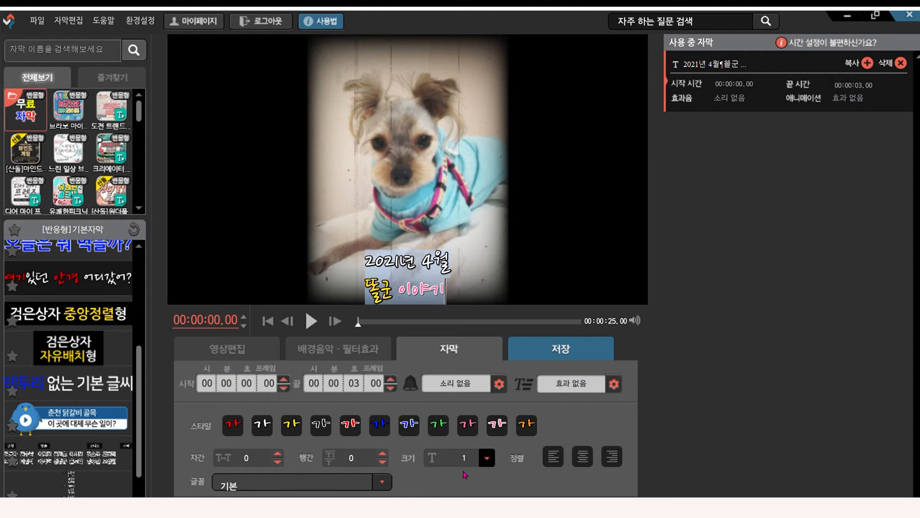
click(277, 454)
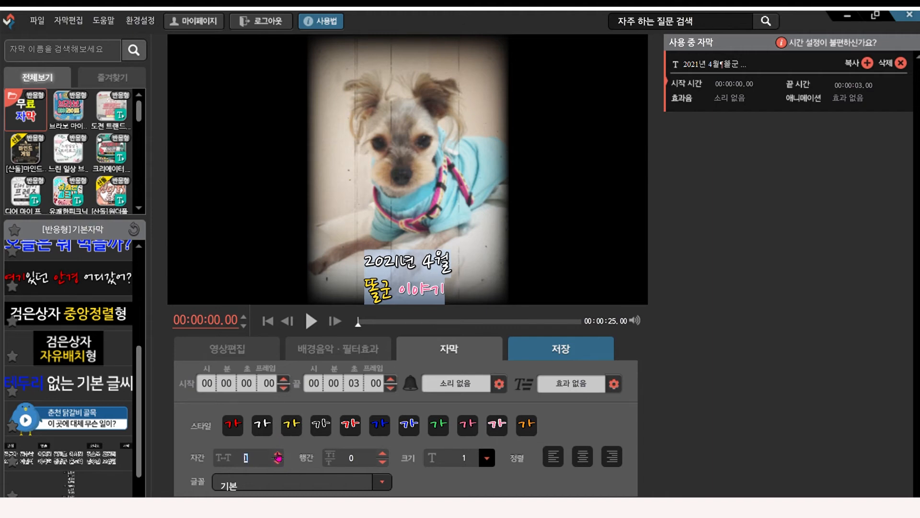
click(278, 455)
click(278, 454)
click(278, 454)
click(278, 454)
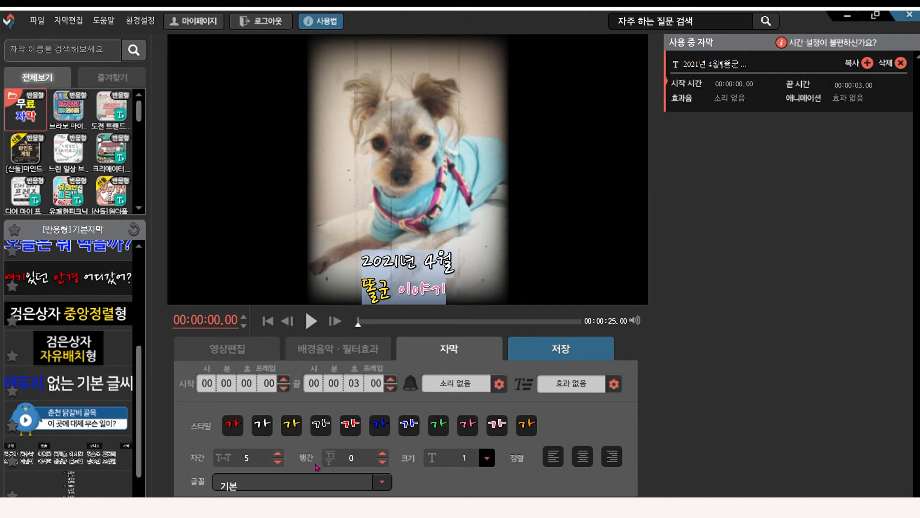
Set the line spacing of the two-line caption to 6.
click(382, 454)
click(383, 454)
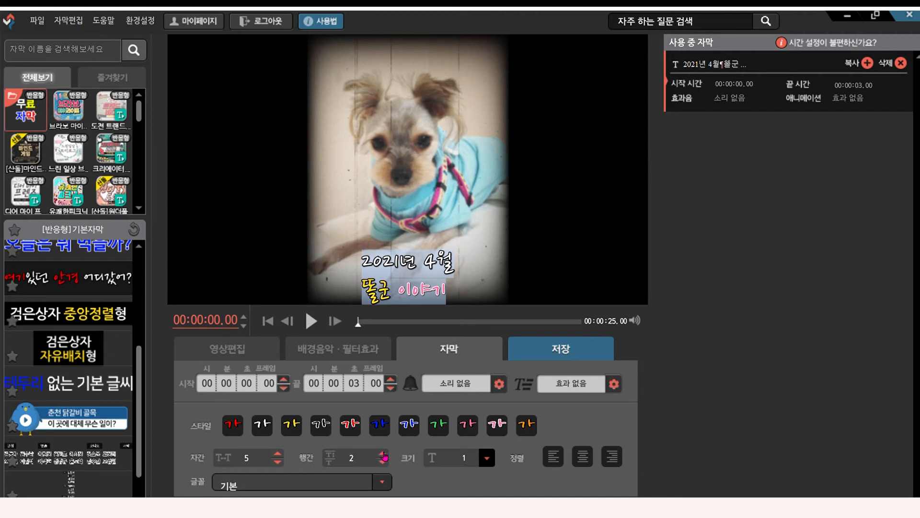
click(383, 455)
click(383, 454)
click(384, 454)
click(384, 455)
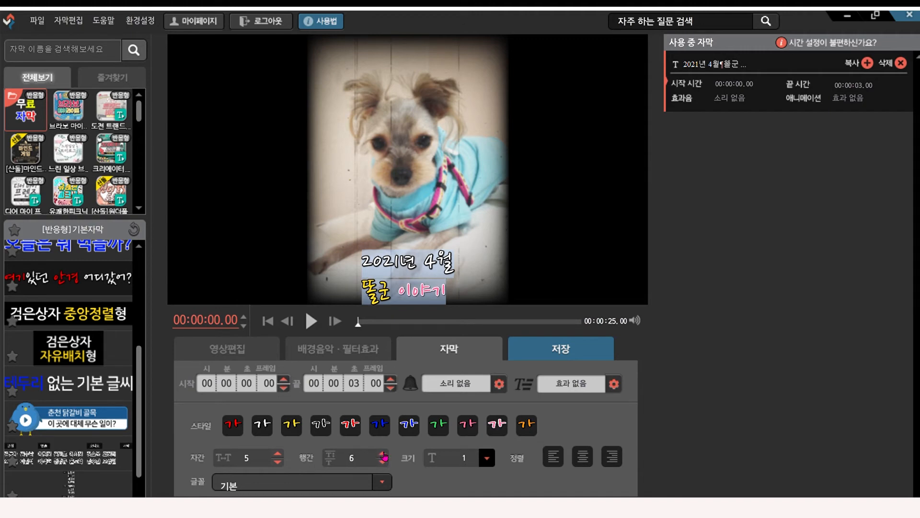
Try text size 2 on the whole caption and return it to size 1.
click(493, 462)
click(490, 459)
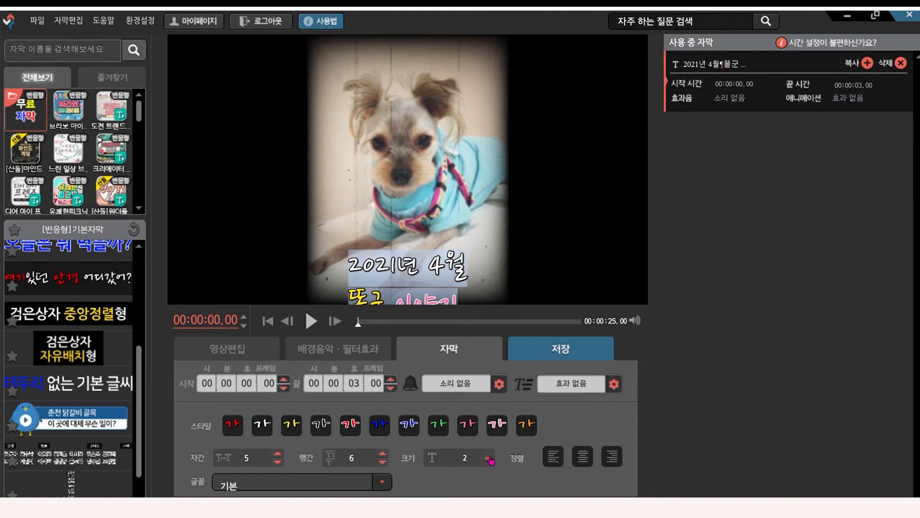
click(490, 460)
click(477, 467)
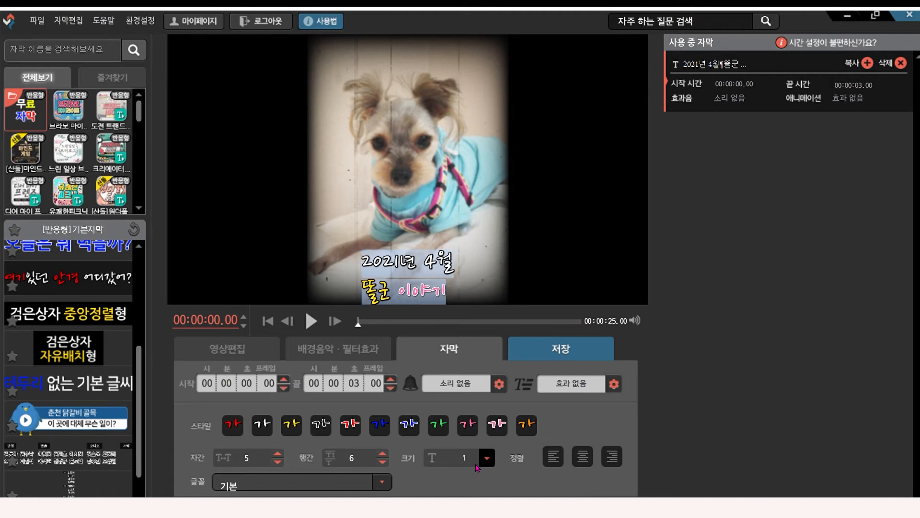
Compare left and center alignment for the caption's lines and align them to the right.
click(557, 460)
click(584, 459)
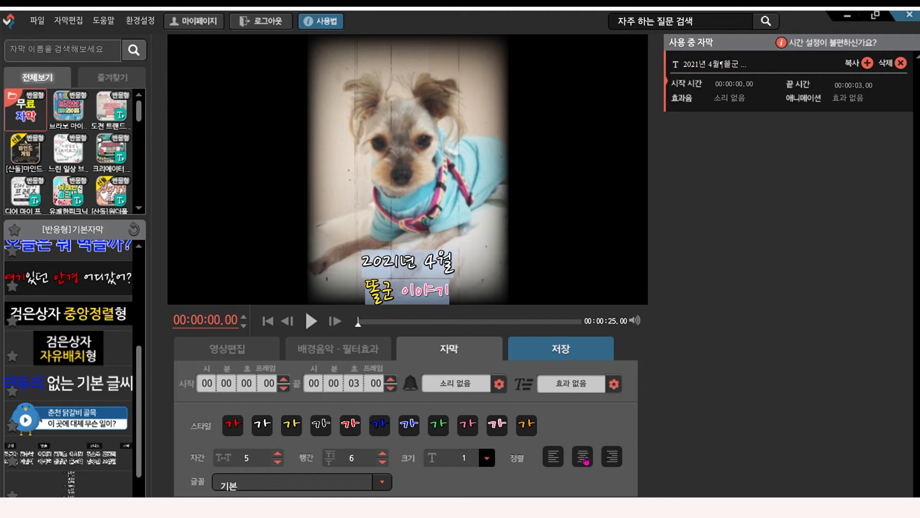
click(609, 459)
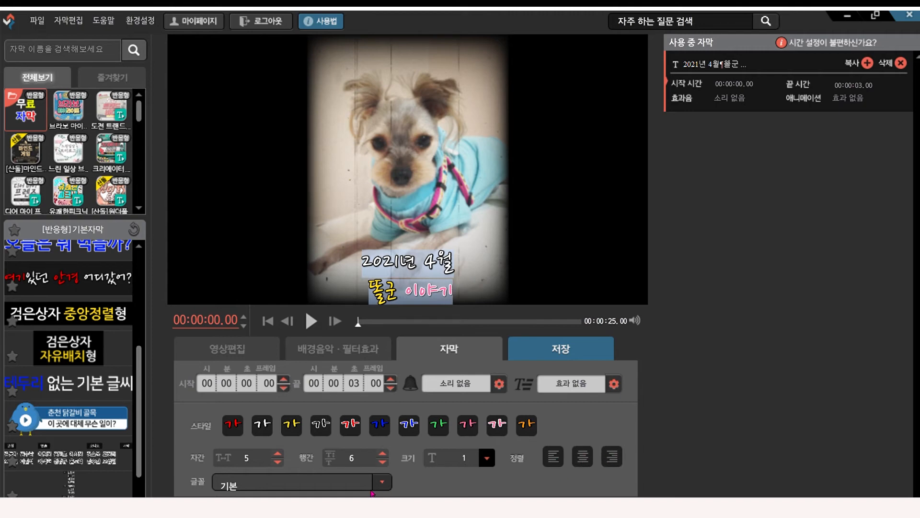
Try the [N]G마켓 산스 Bold font on the caption and restore the 기본 font.
click(384, 481)
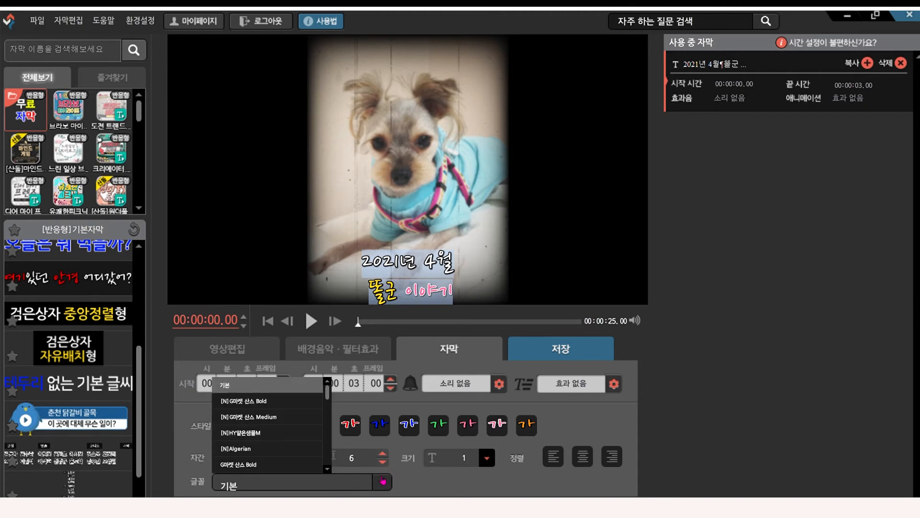
click(245, 400)
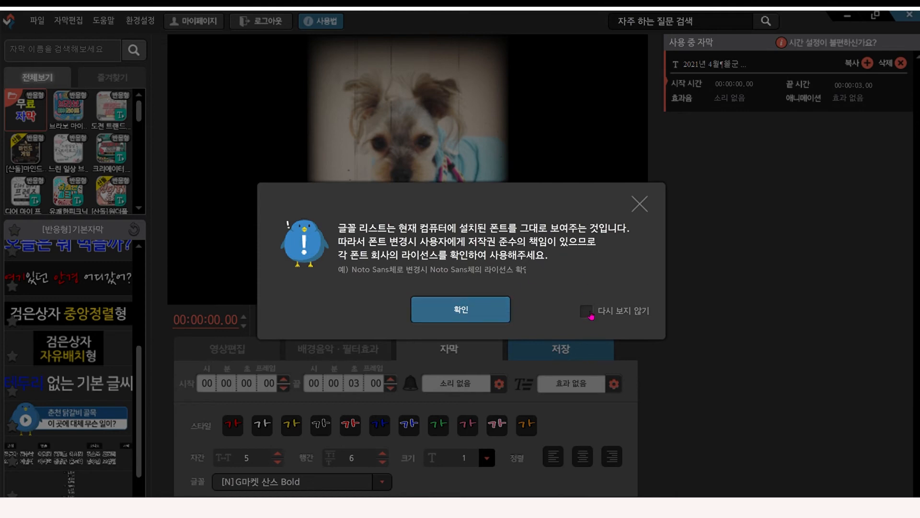
click(489, 320)
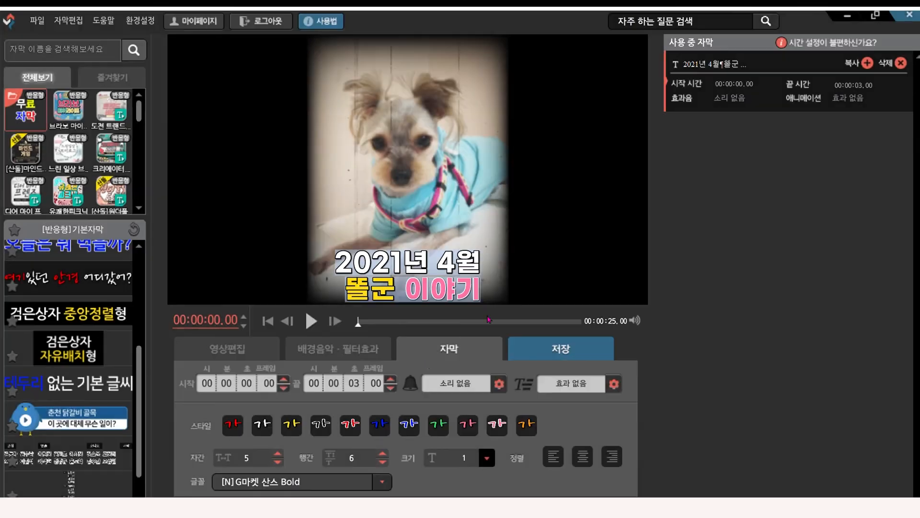
click(388, 485)
click(266, 385)
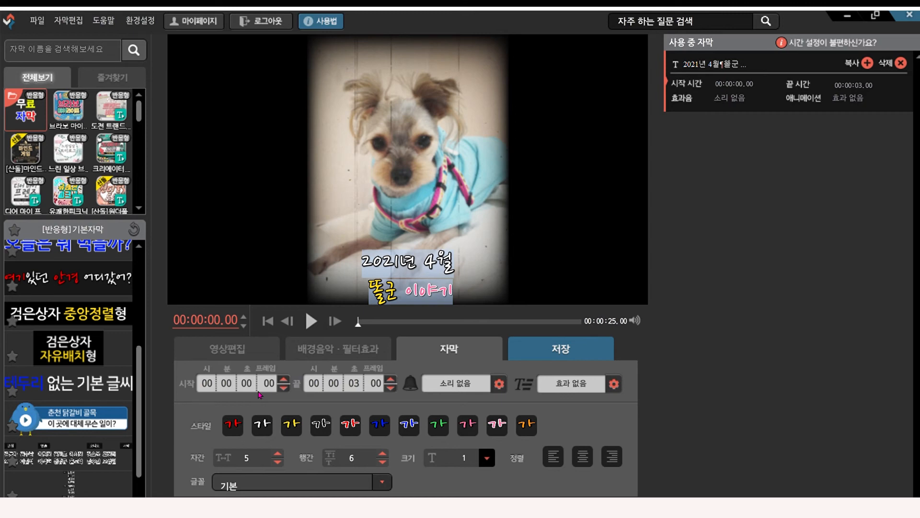
Preview the opening seconds of the video and extend the caption's end time to 25 seconds.
click(313, 320)
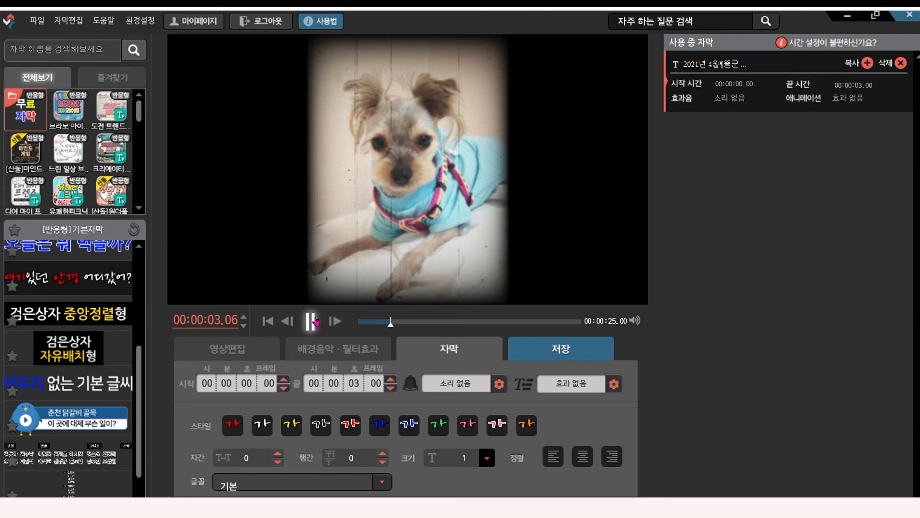
click(312, 320)
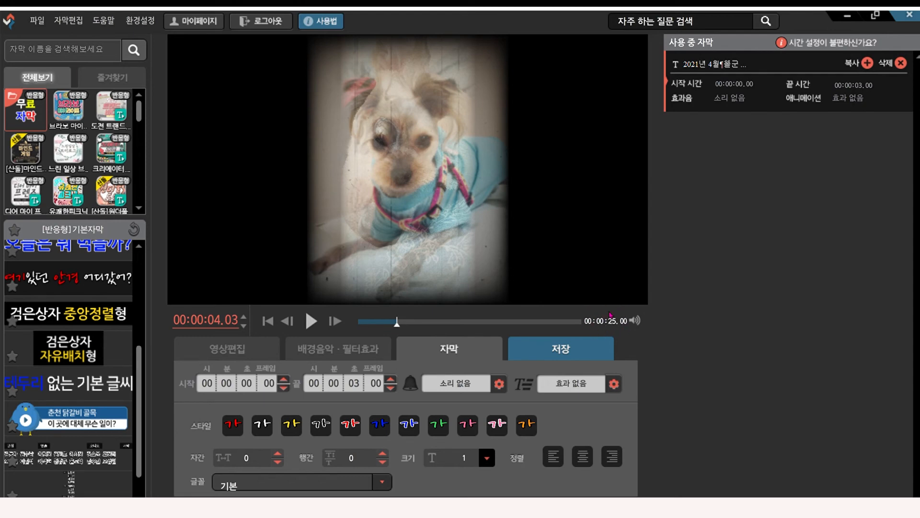
click(366, 388)
text(25)
key(Return)
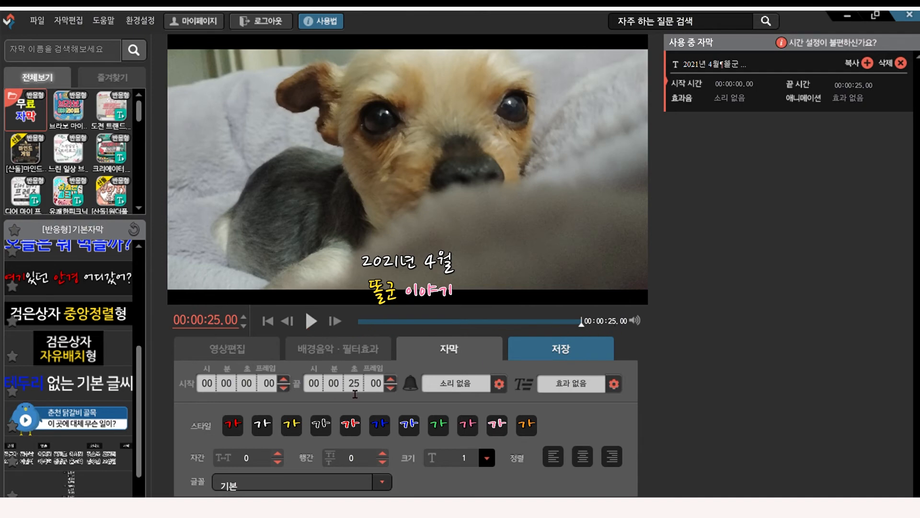
click(359, 392)
Read the help tip on setting subtitle times, close it and return the playhead to the beginning.
click(615, 410)
click(783, 45)
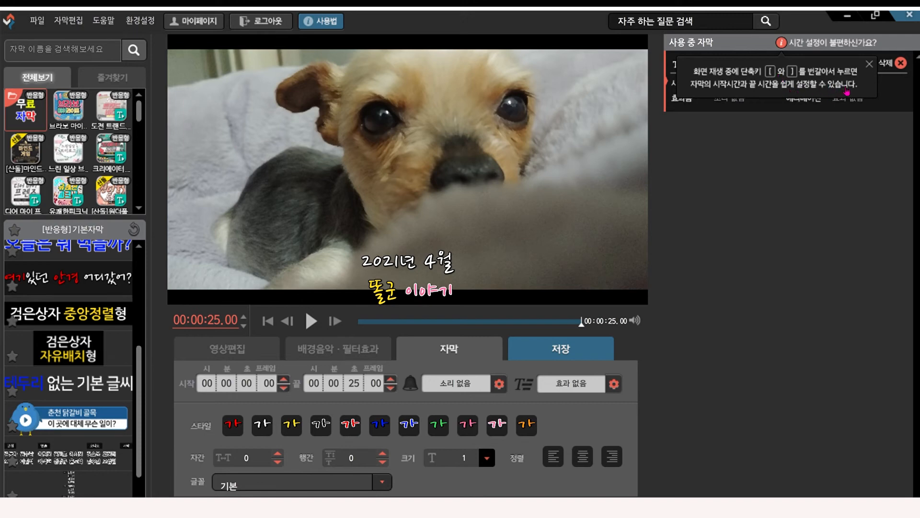
click(869, 64)
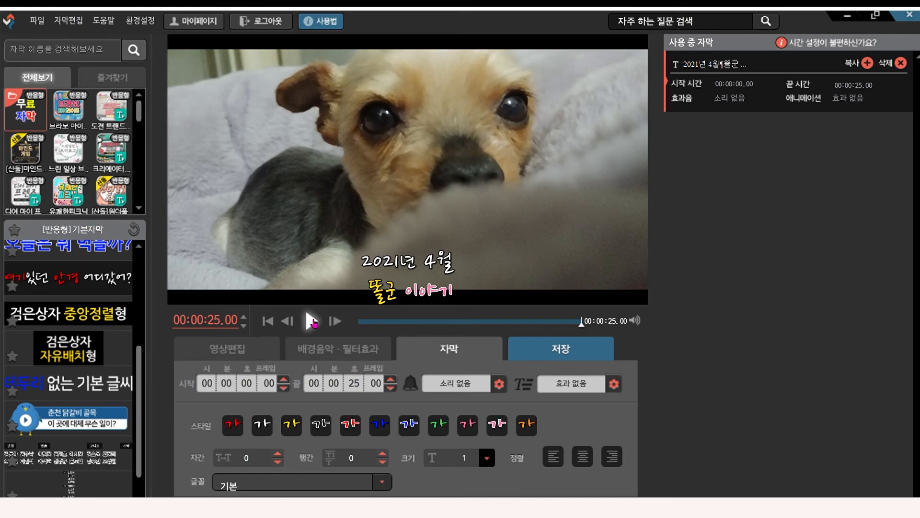
click(427, 282)
drag(582, 321, 348, 326)
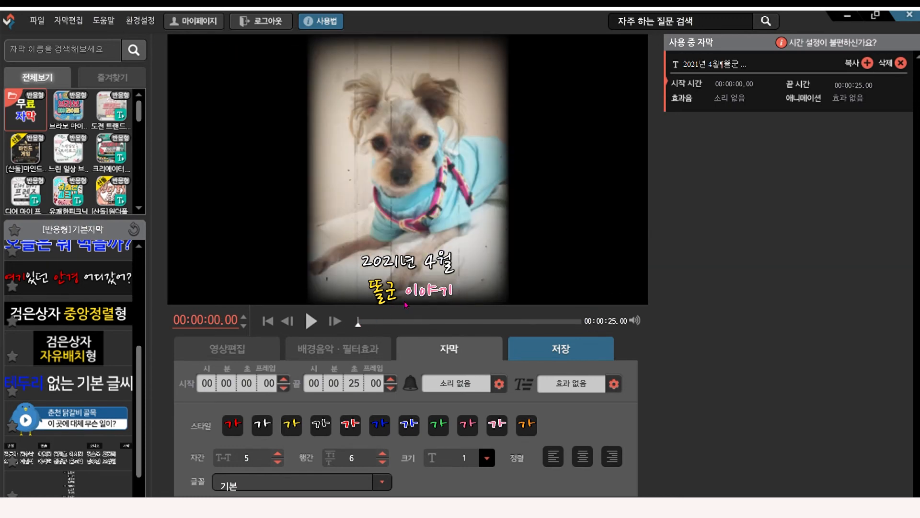
Center the caption vertically in the frame, then move it down over the lower part of the dog photo.
drag(339, 239, 492, 304)
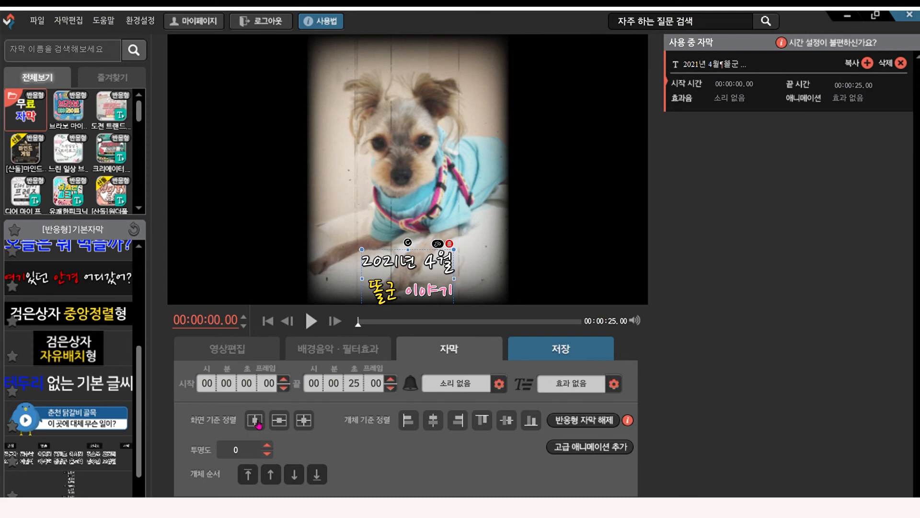
click(279, 420)
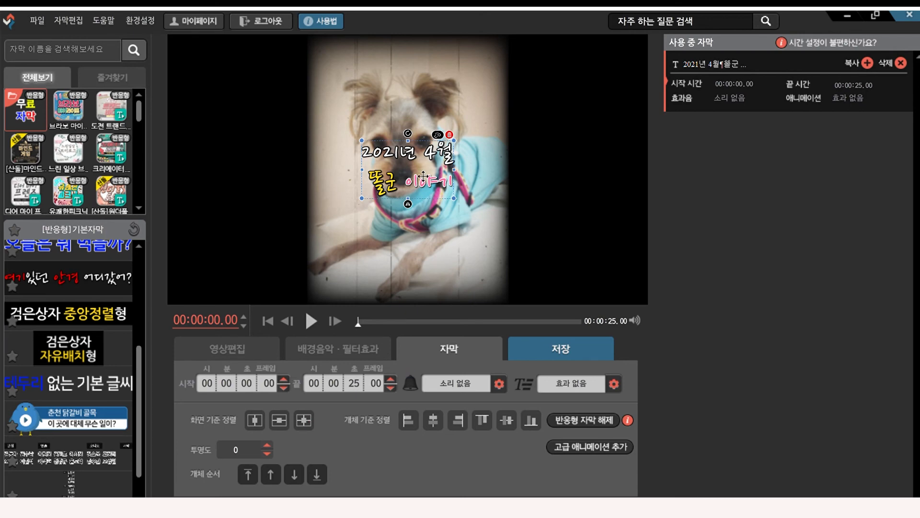
drag(423, 176, 423, 259)
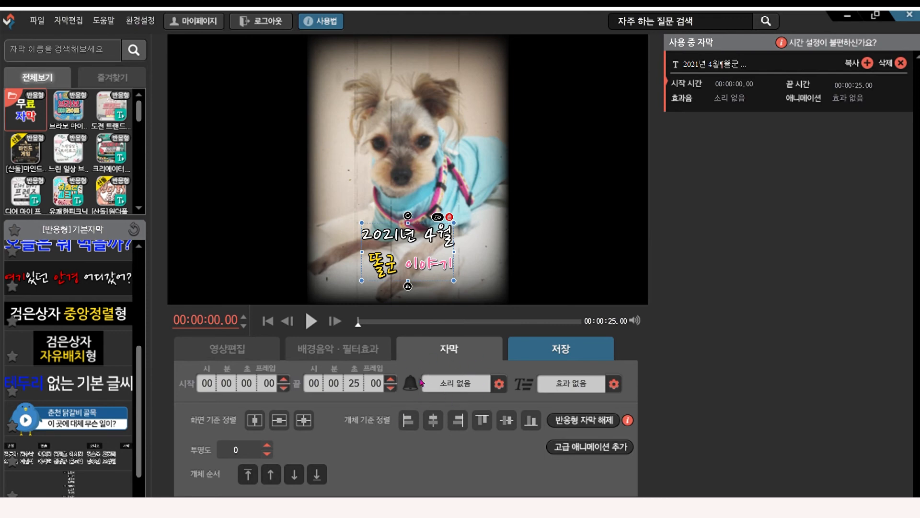
Try the 금속 충돌음 start sound effect on the caption and preview it.
click(499, 384)
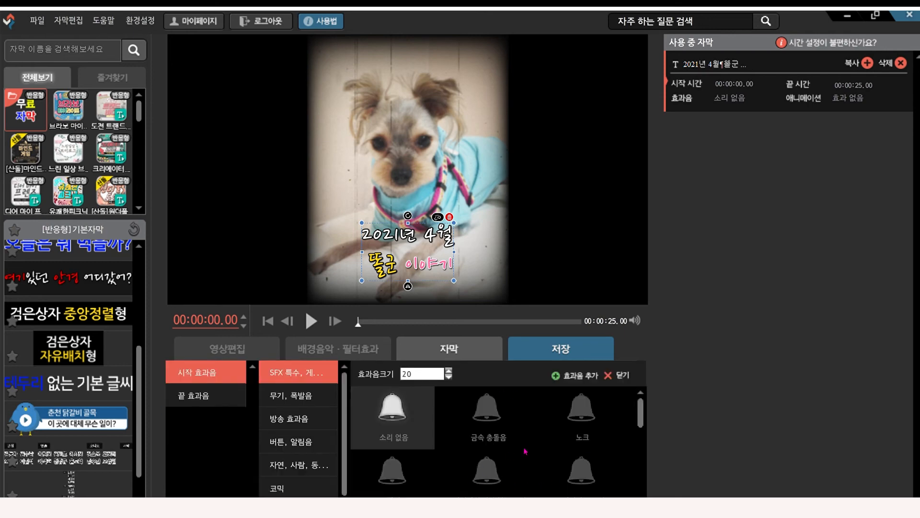
scroll(525, 452, down, 1)
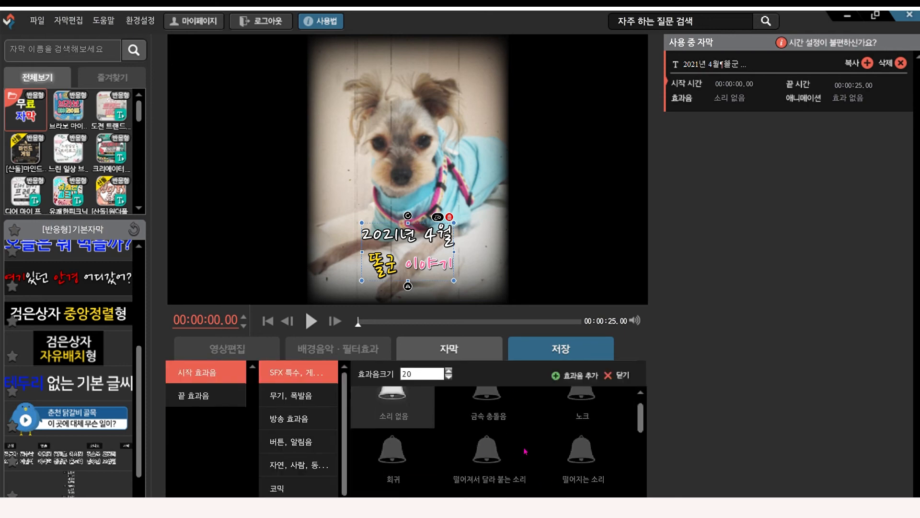
click(494, 404)
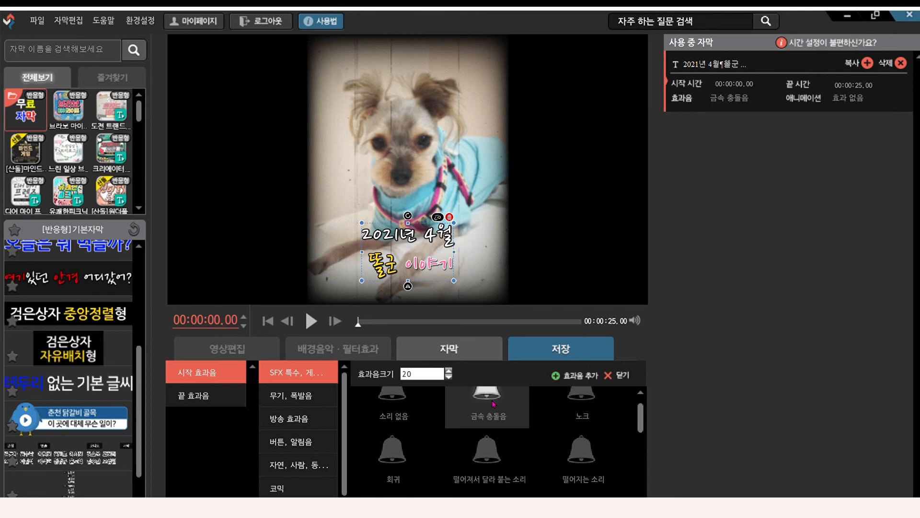
click(311, 322)
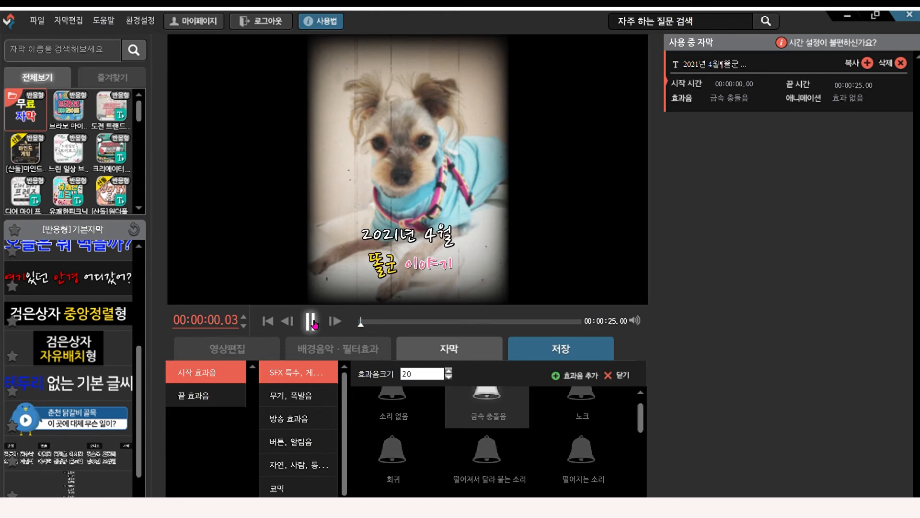
click(311, 323)
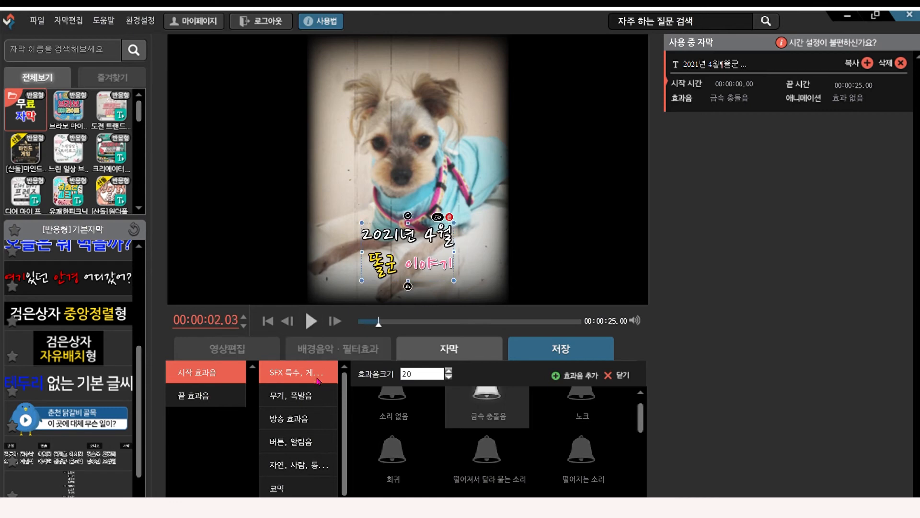
Try the 딩동, 맞음, 알림 and 틀림 sounds from the 버튼, 알림음 category on the caption.
scroll(321, 403, down, 1)
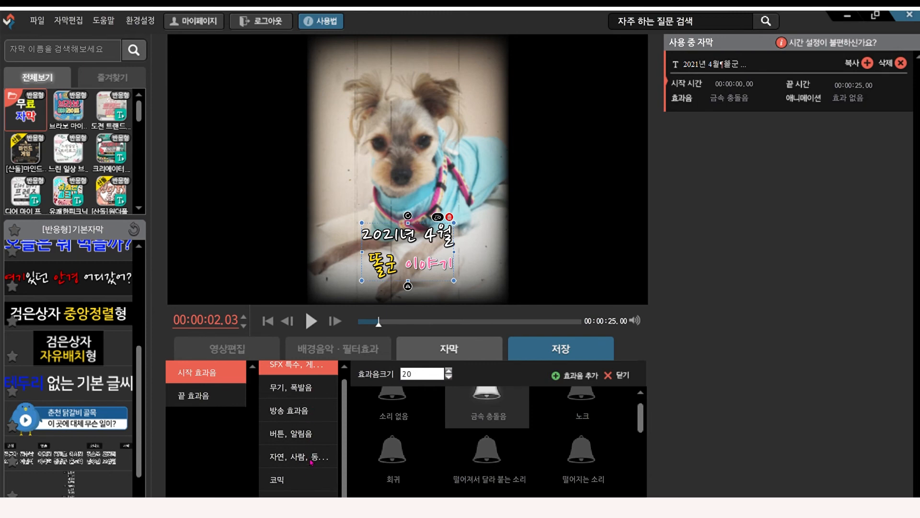
click(303, 434)
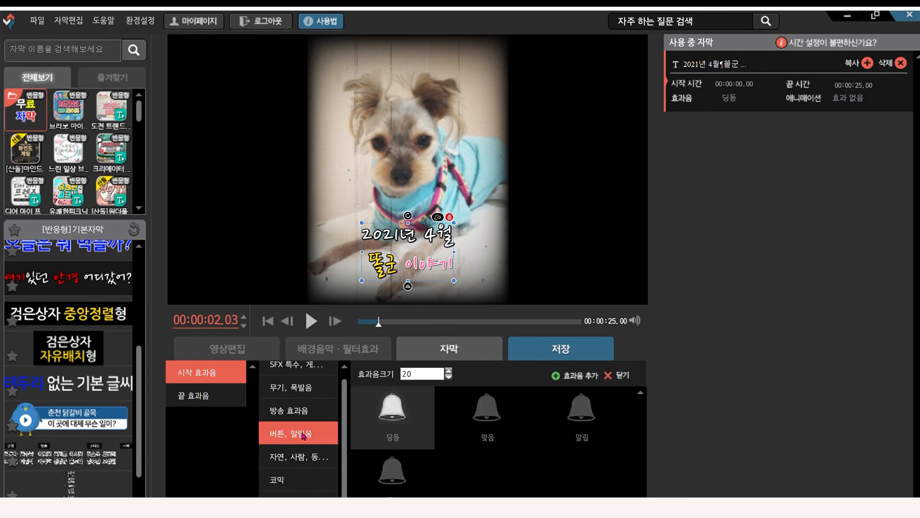
click(496, 424)
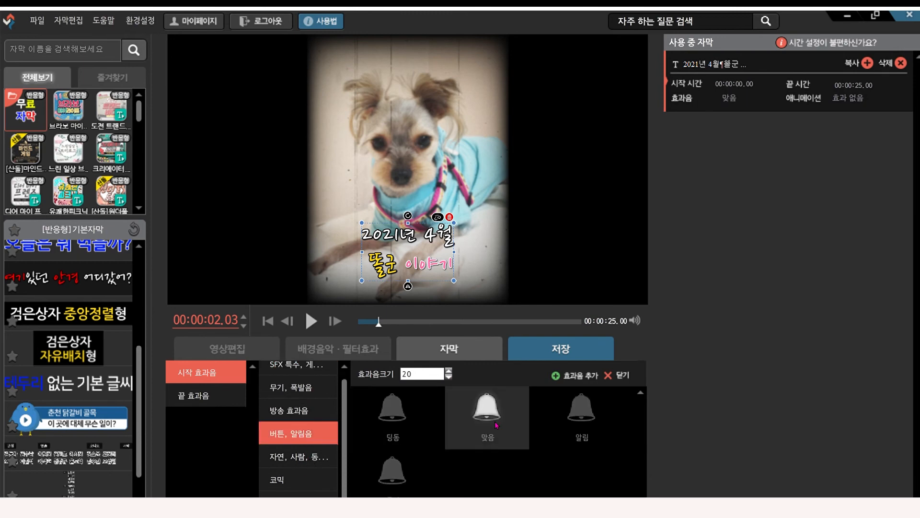
click(584, 423)
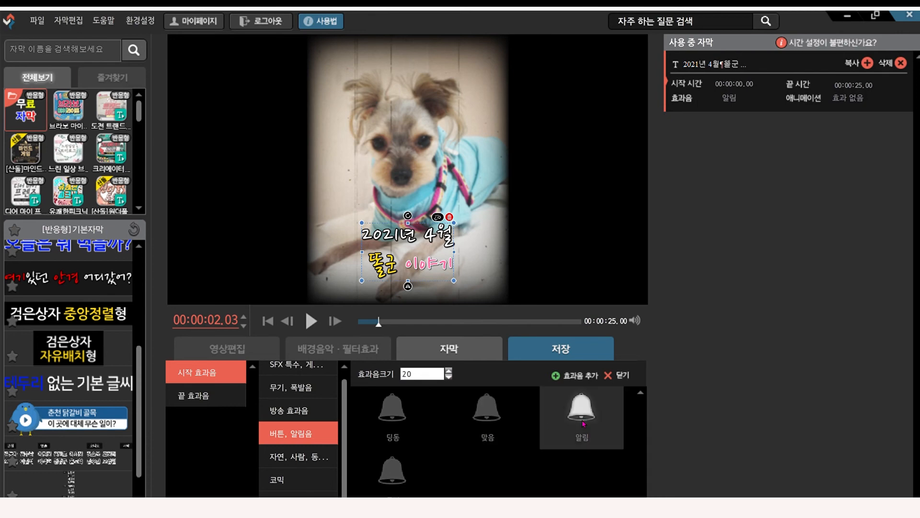
click(392, 486)
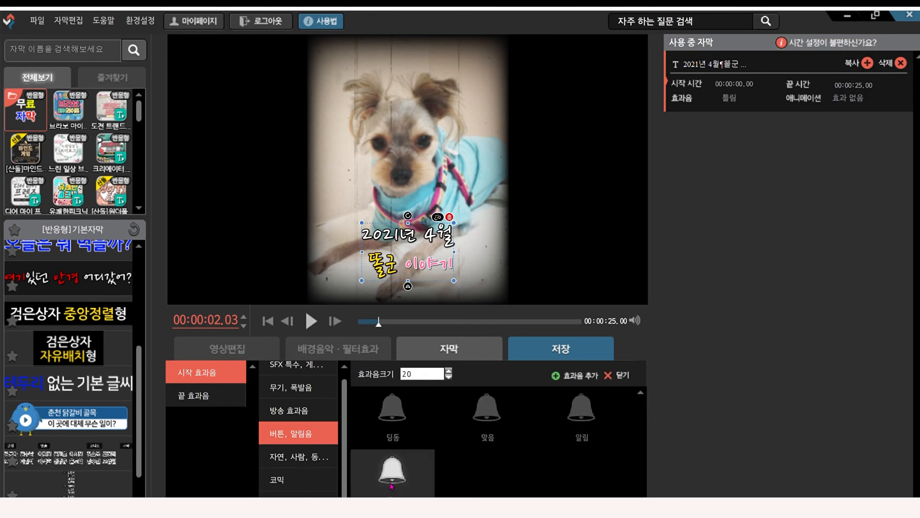
Try the 물 쏟아지는 소리 and 물 쏟아지는 소리2 effects, reset the caption's sound to 소리 없음 and close the sound effects.
click(313, 454)
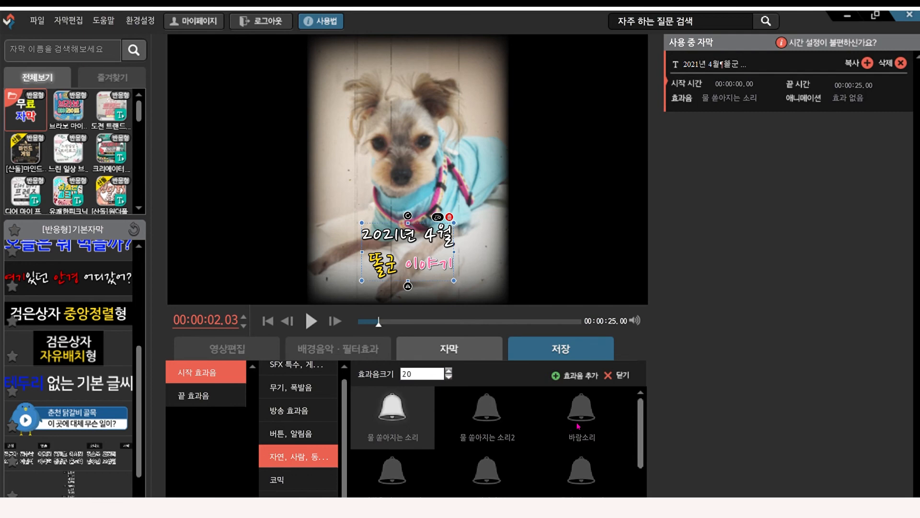
click(493, 419)
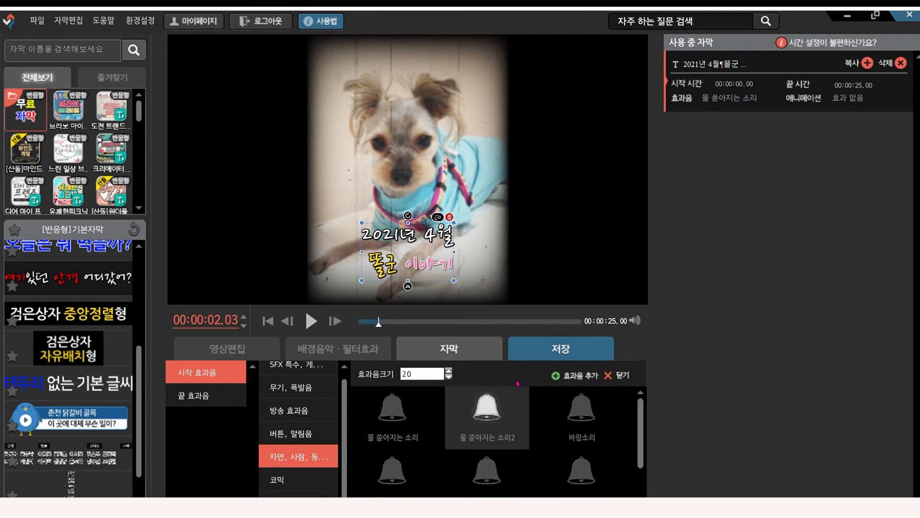
click(315, 367)
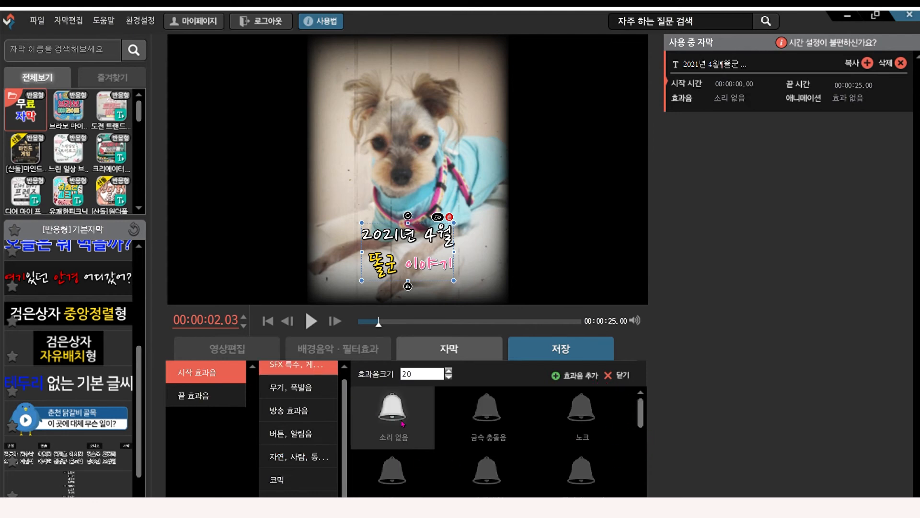
click(618, 375)
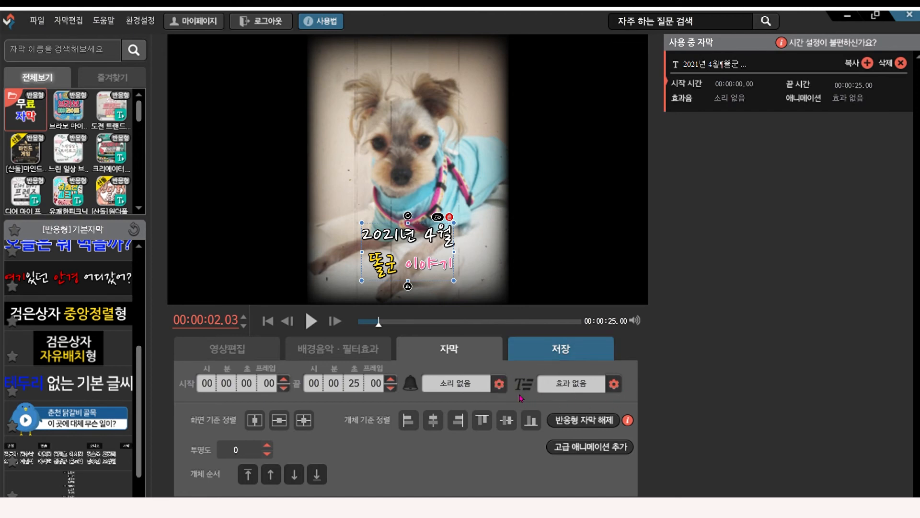
Apply the 타자기 start animation to the caption and preview it.
click(614, 384)
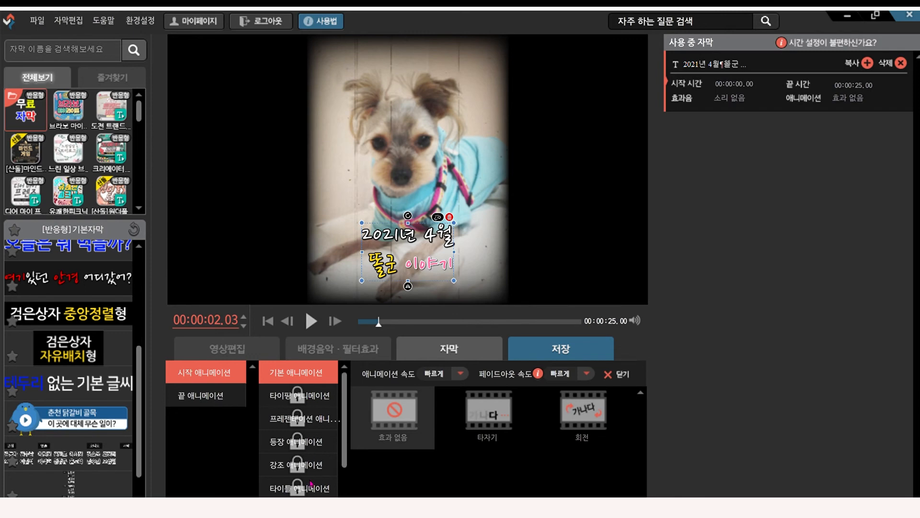
click(500, 414)
click(319, 322)
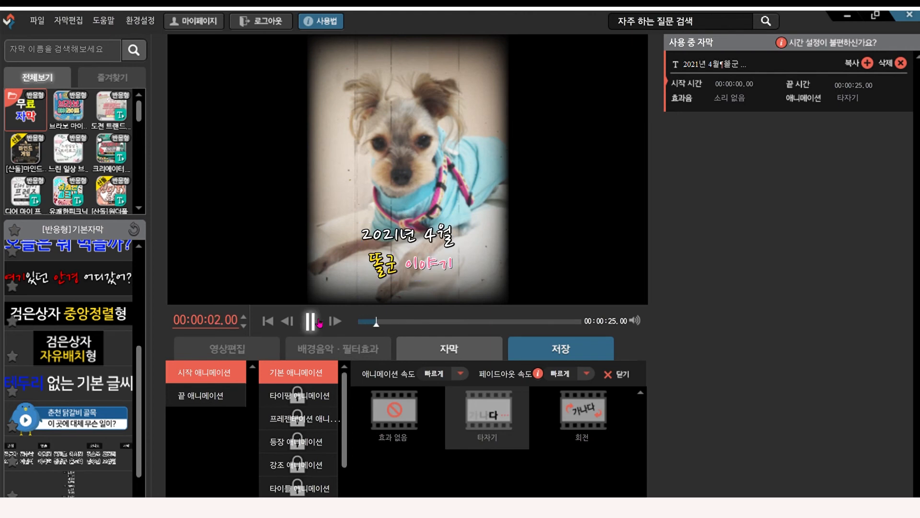
click(311, 321)
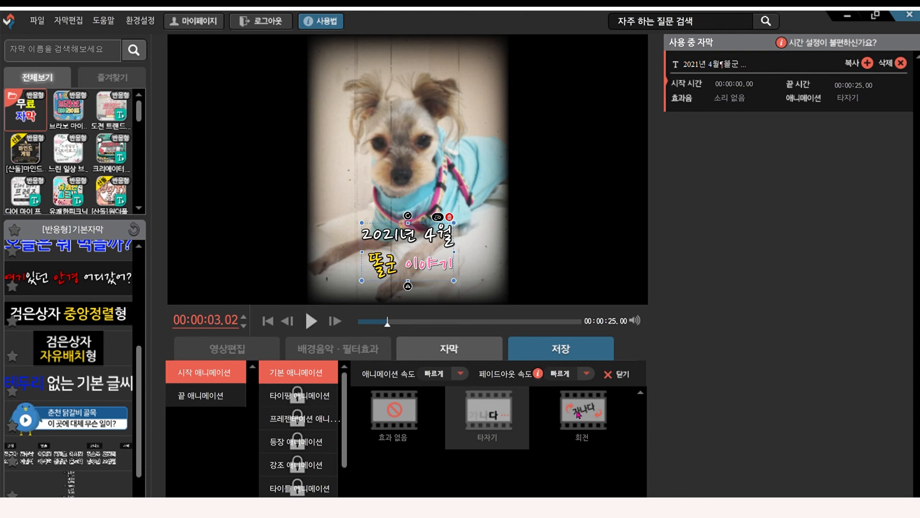
Try the 회전 start animation on the caption with a preview and switch back to 타자기.
click(577, 413)
click(313, 321)
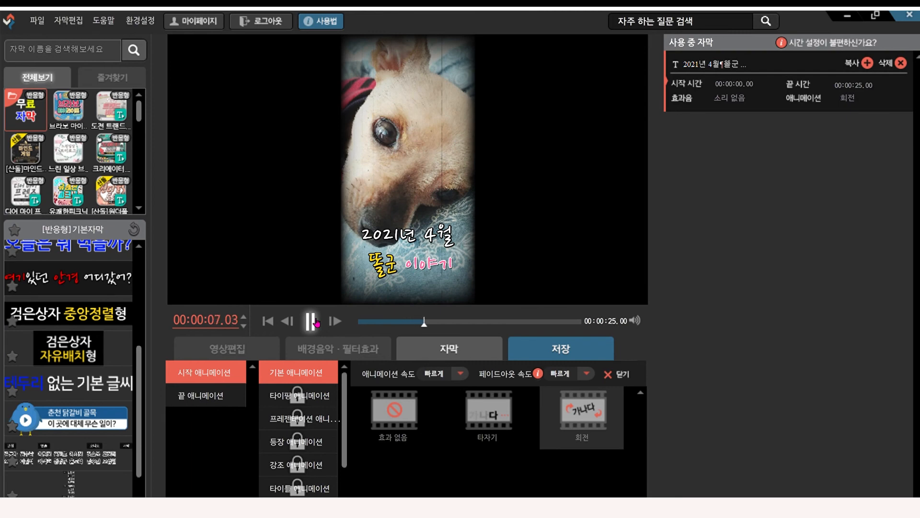
click(312, 321)
click(501, 411)
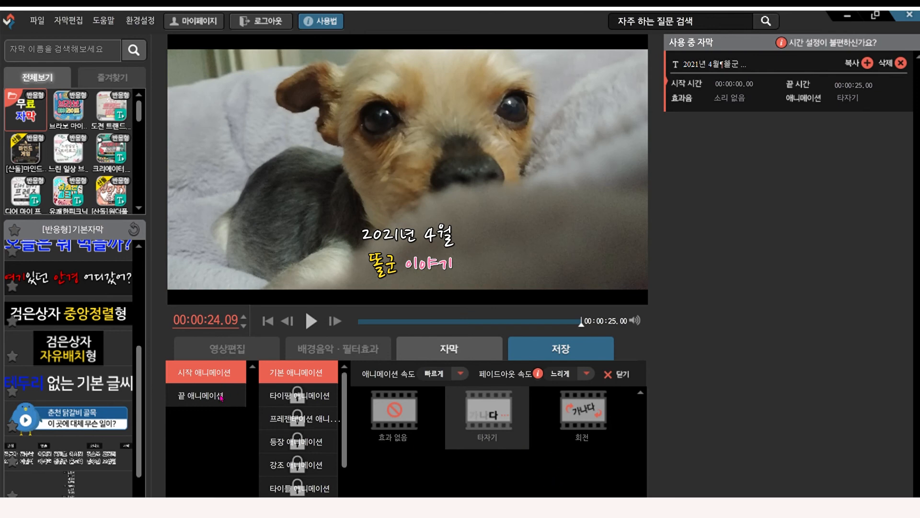
Set the speed of the caption's 페이드아웃 end animation to 보통 느리게 and close the animation settings.
click(222, 397)
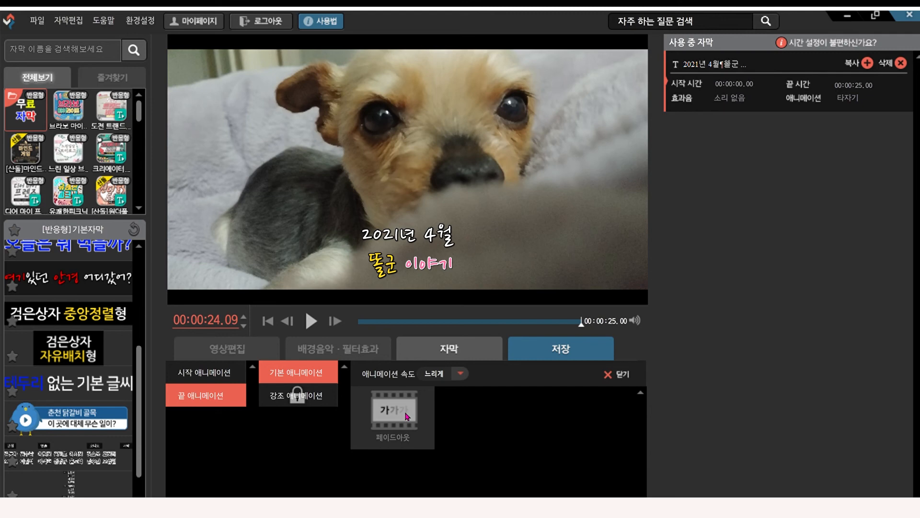
click(460, 373)
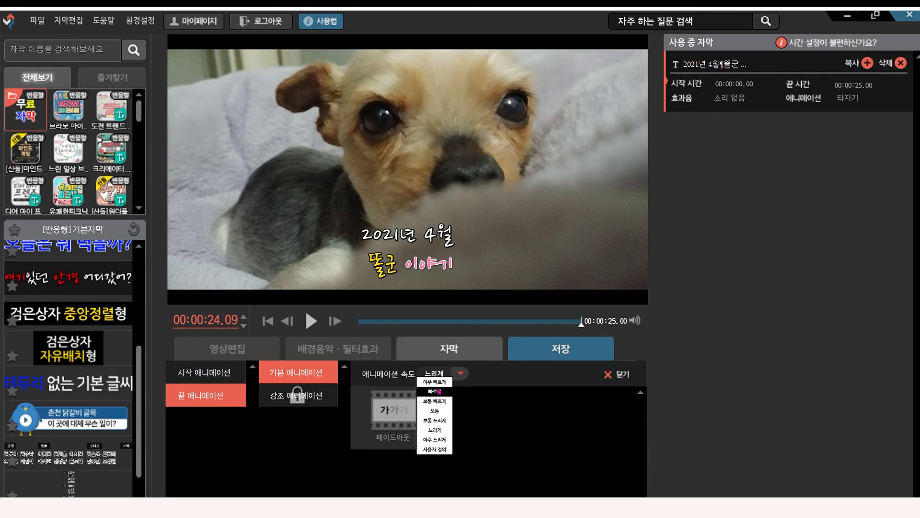
click(434, 421)
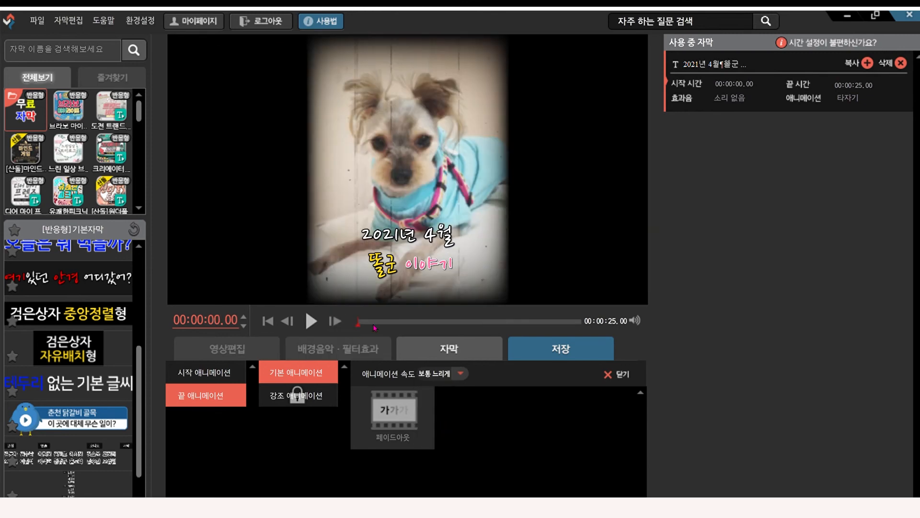
click(614, 375)
Preview the last seconds of the video twice to check the caption's fade-out.
click(574, 322)
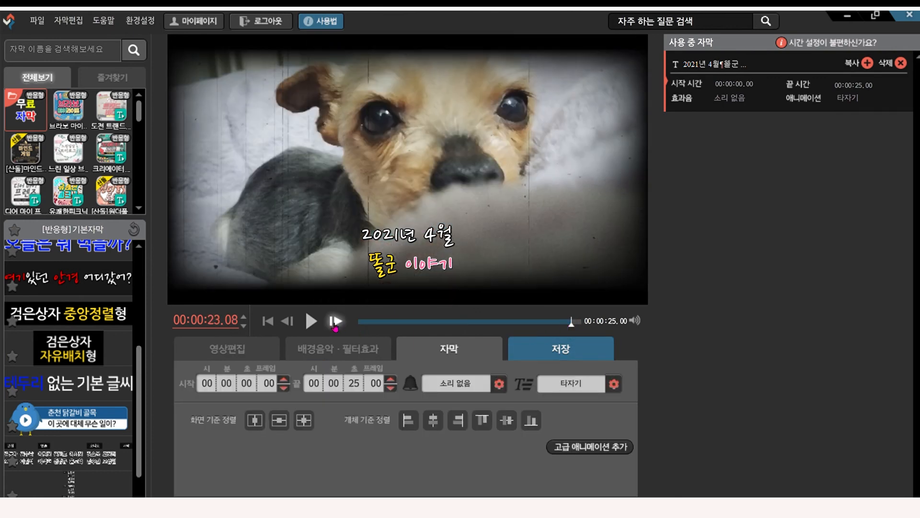
click(312, 320)
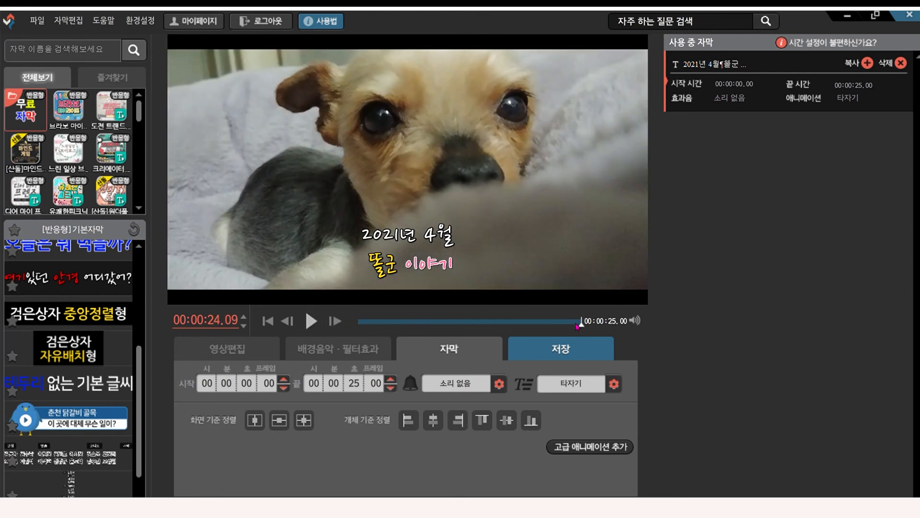
drag(581, 325, 568, 324)
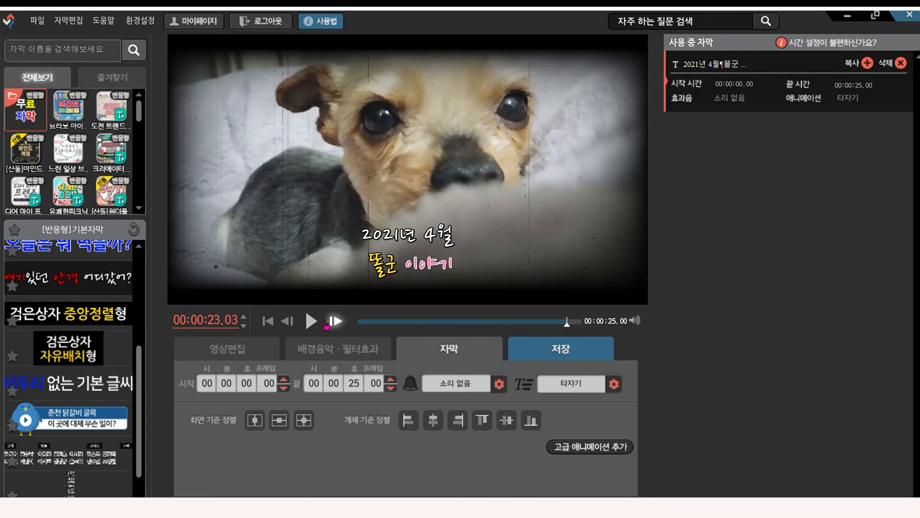
click(316, 324)
Add a black blank screen after the last clip of the video.
click(264, 354)
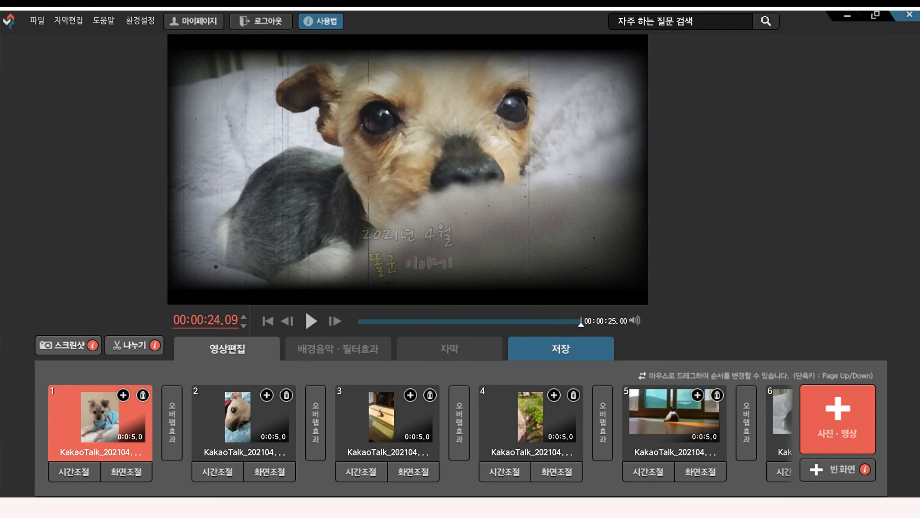
scroll(415, 434, down, 3)
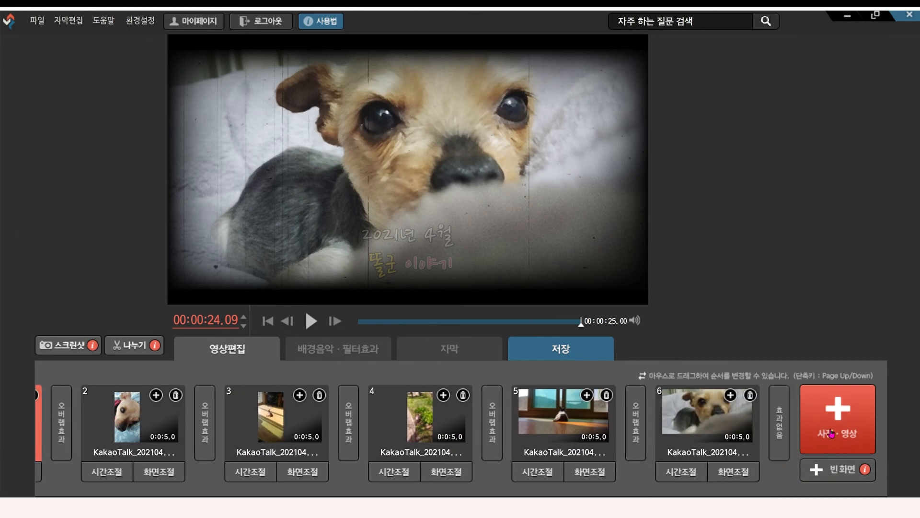
click(840, 475)
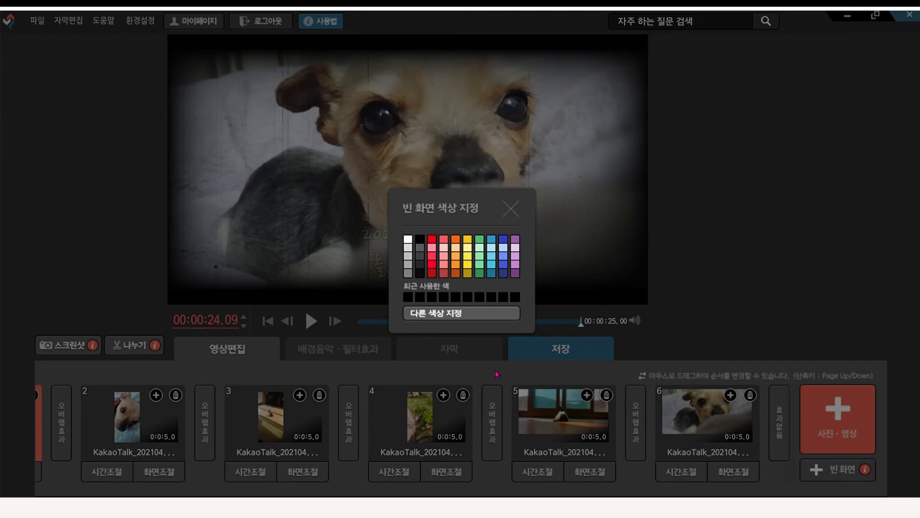
click(420, 239)
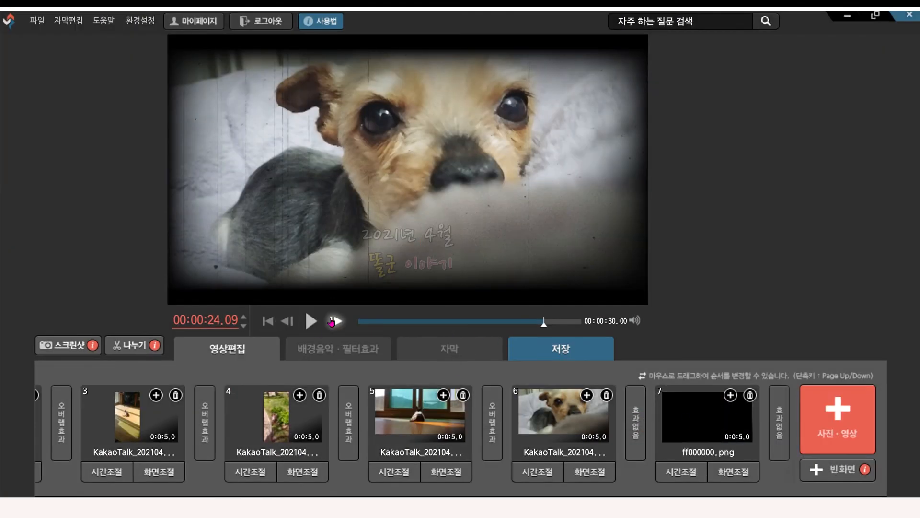
Preview the cut to the black screen and apply 오버랩효과 between clip 6 and the black clip.
click(311, 320)
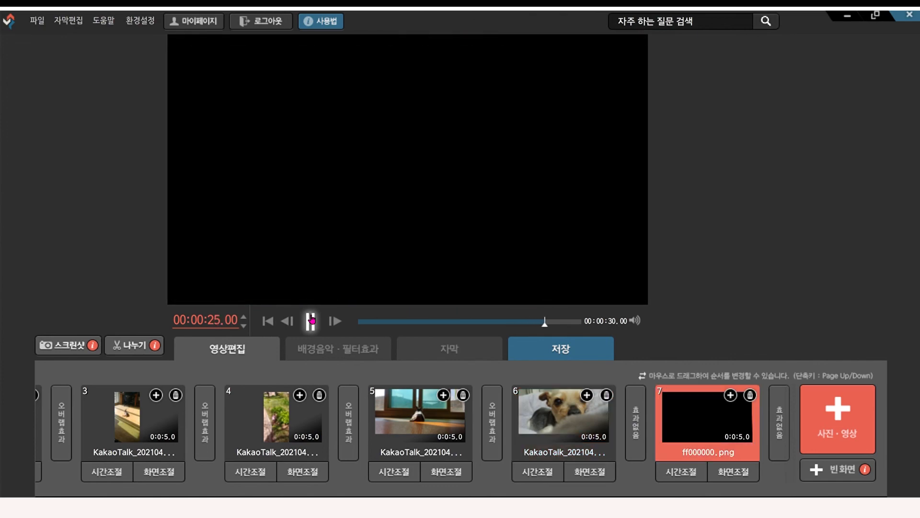
click(314, 319)
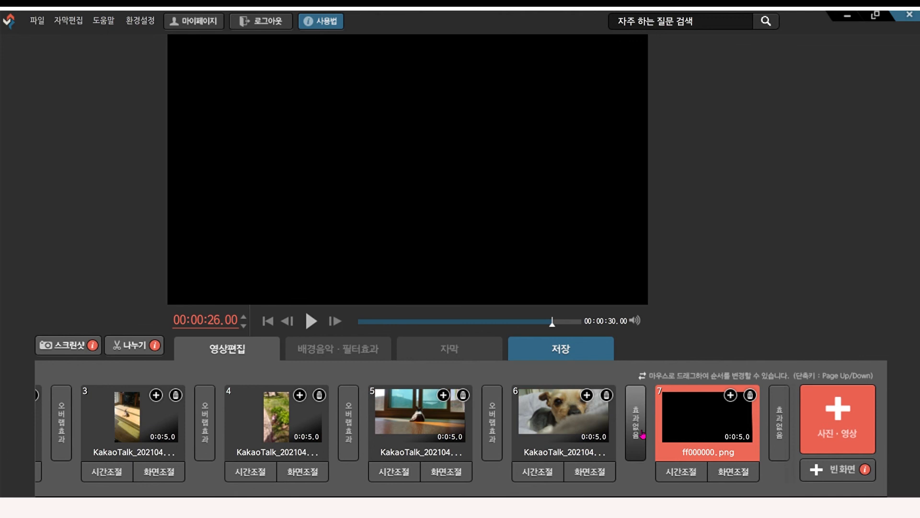
click(643, 434)
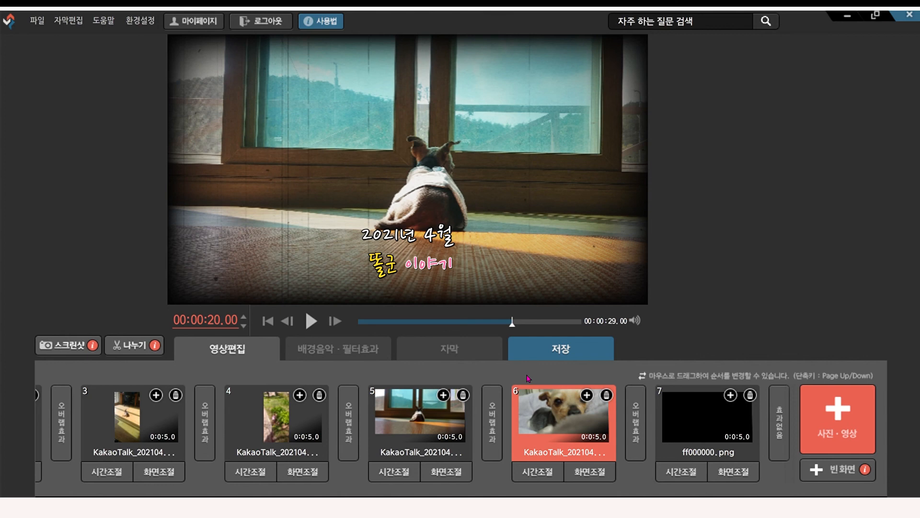
Preview the transition into the black clip and check the caption's 끝 애니메이션 settings.
click(311, 321)
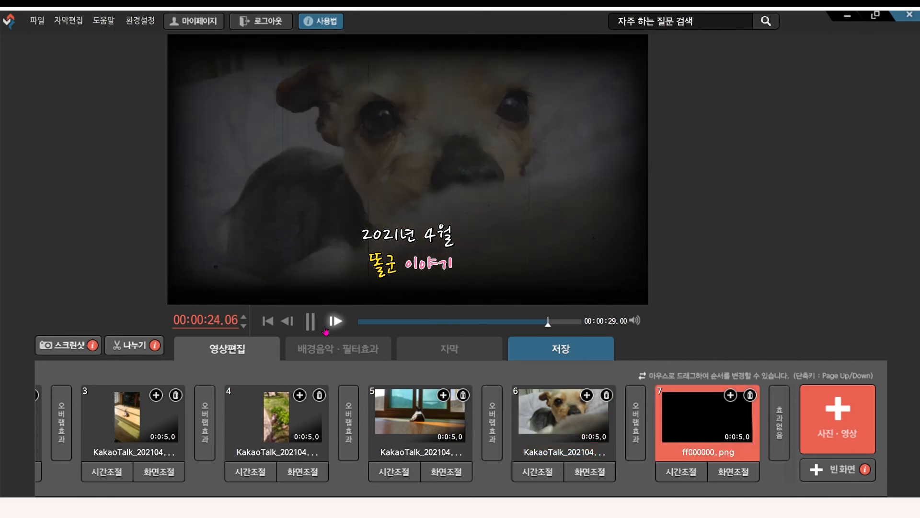
click(335, 325)
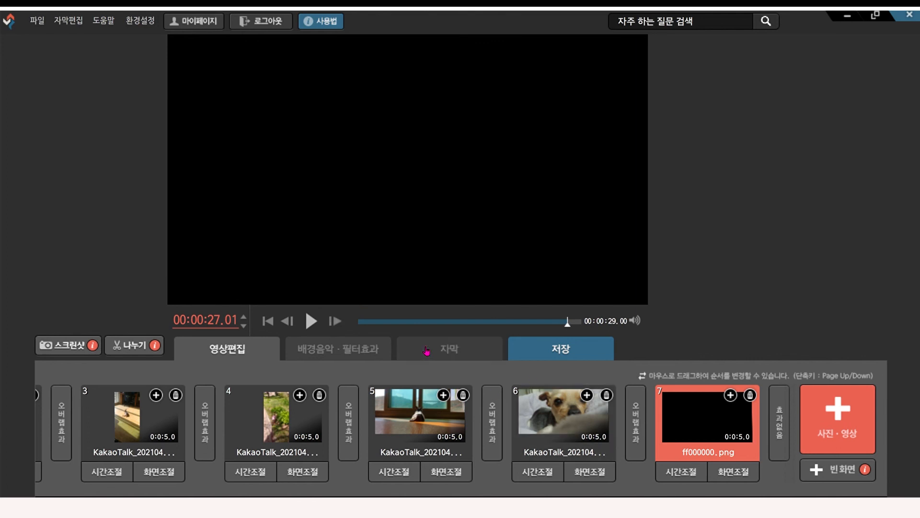
click(449, 352)
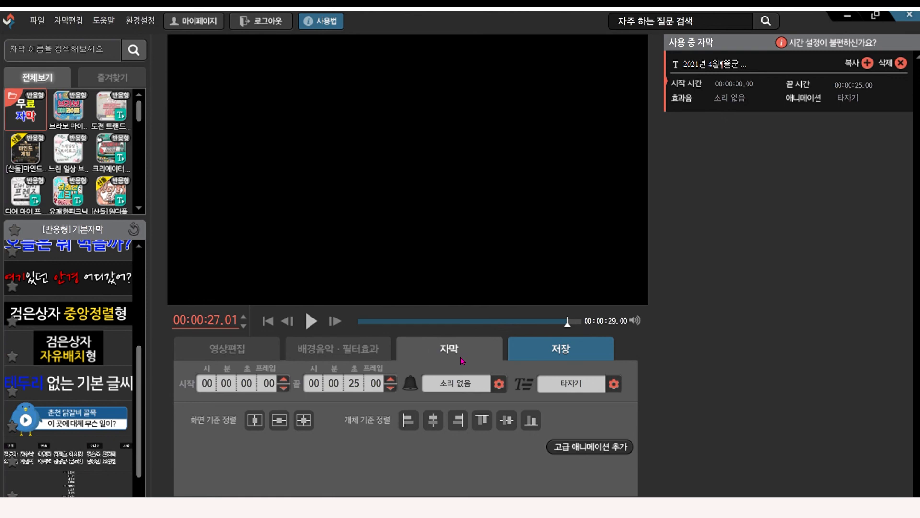
click(614, 384)
click(220, 395)
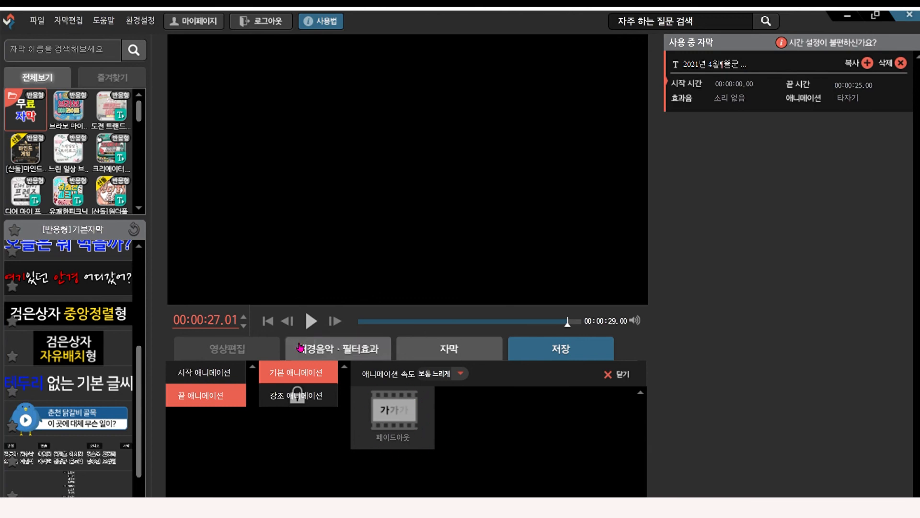
Set the black clip's duration to 3 seconds with 모든 사진에 적용 turned off.
click(266, 351)
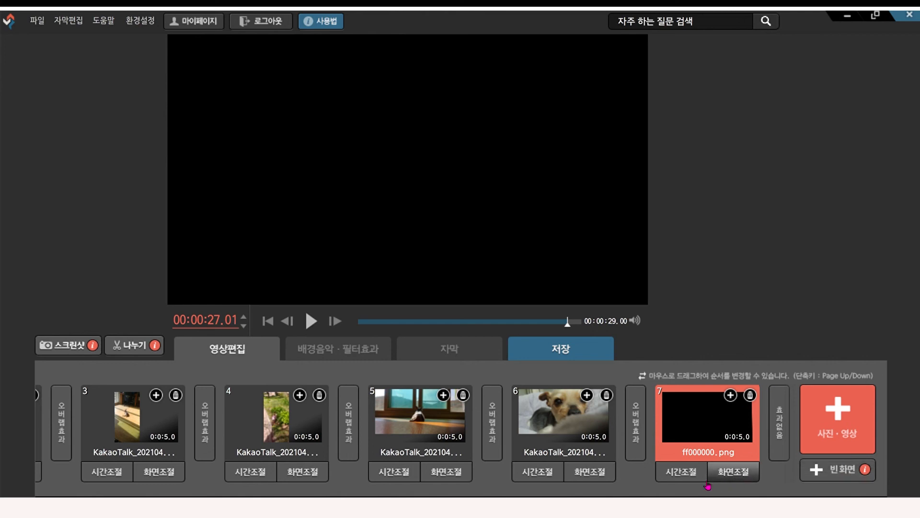
click(691, 475)
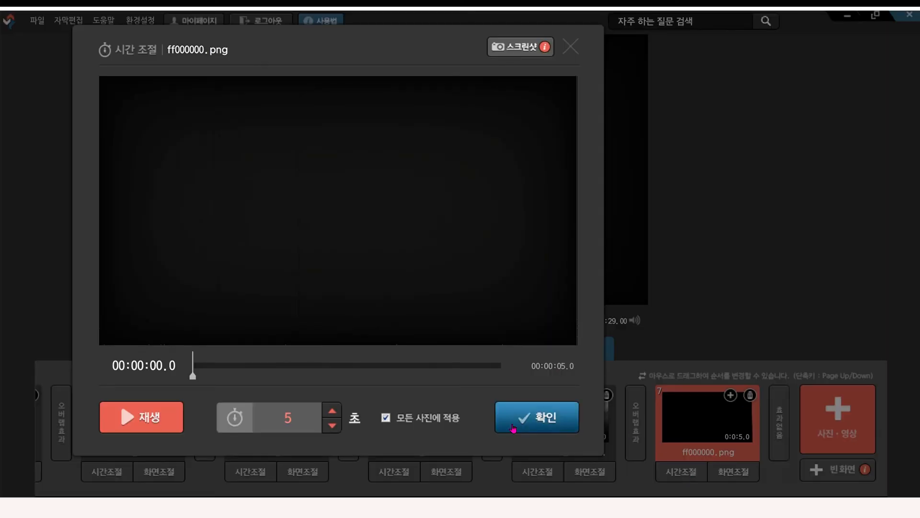
double_click(308, 422)
click(287, 422)
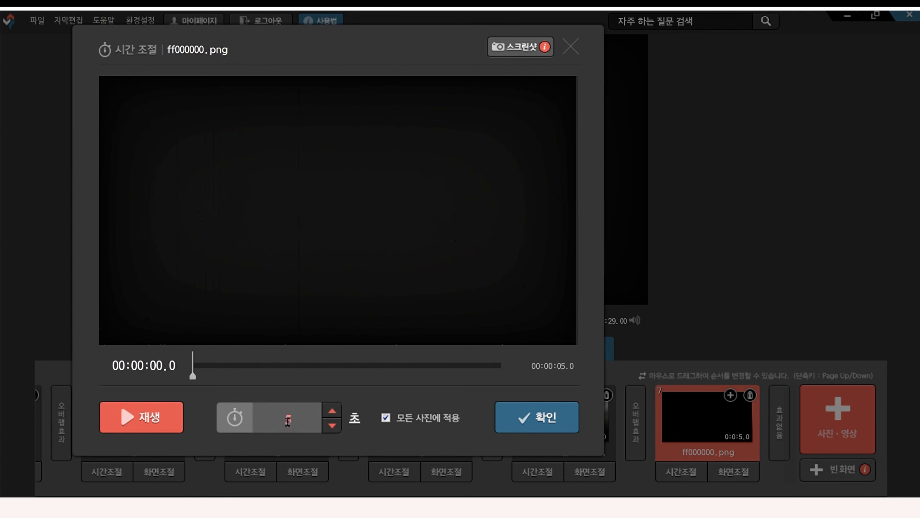
drag(279, 422, 307, 427)
text(3)
click(386, 418)
click(530, 418)
Play back the end of the video to check the shortened black screen.
click(582, 322)
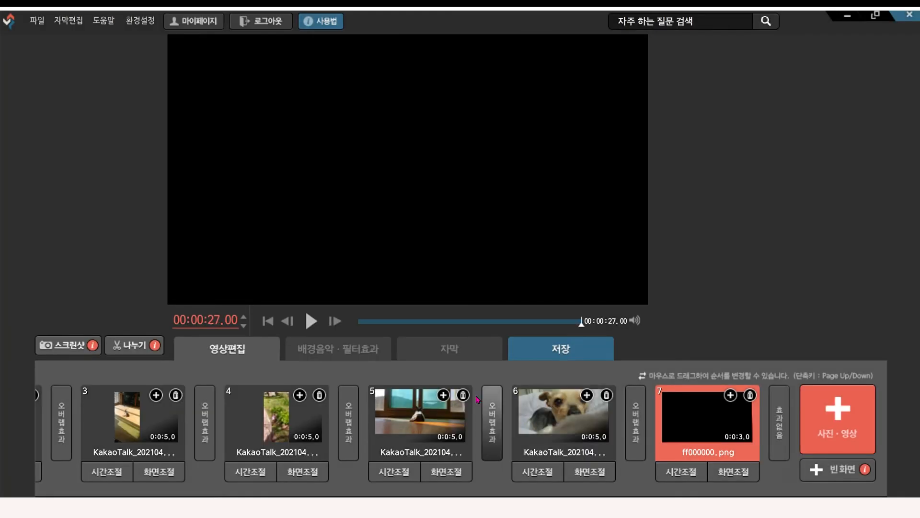
drag(581, 327, 551, 322)
click(311, 324)
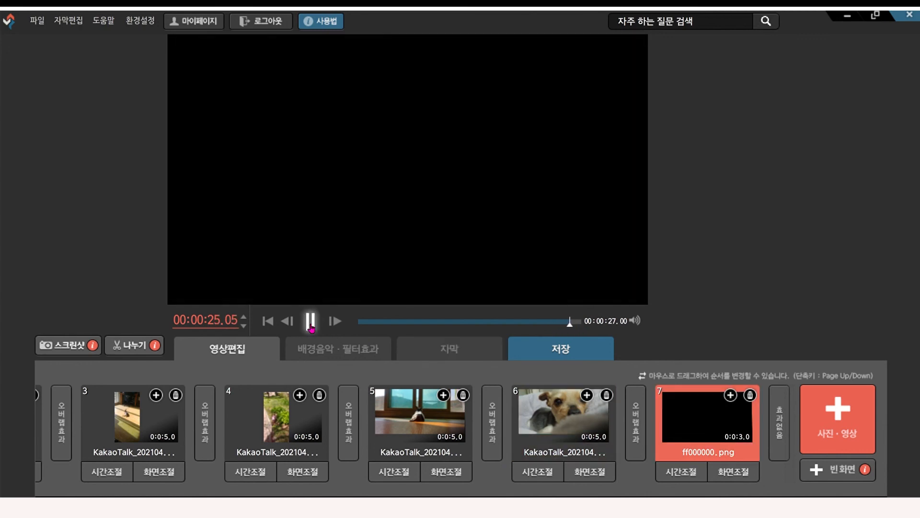
click(311, 324)
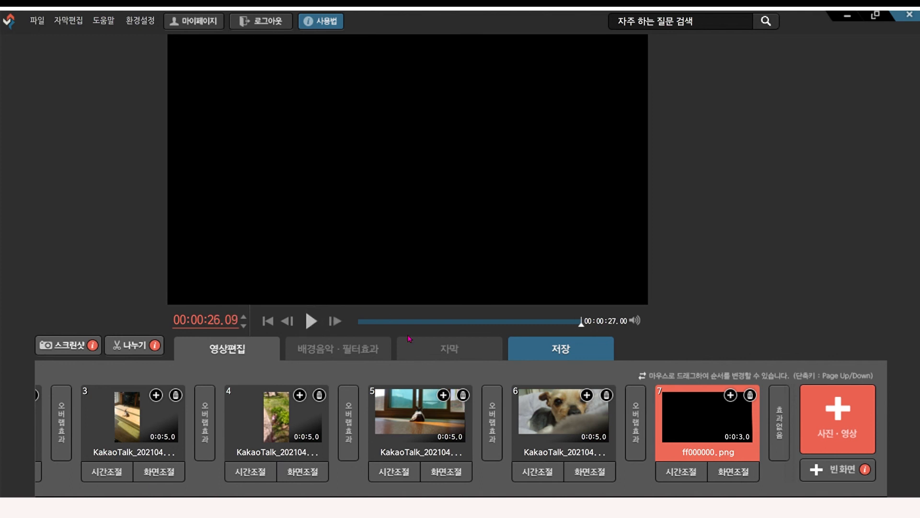
Save the finished work in the 자료 folder under the file name 동영상_1.
click(575, 349)
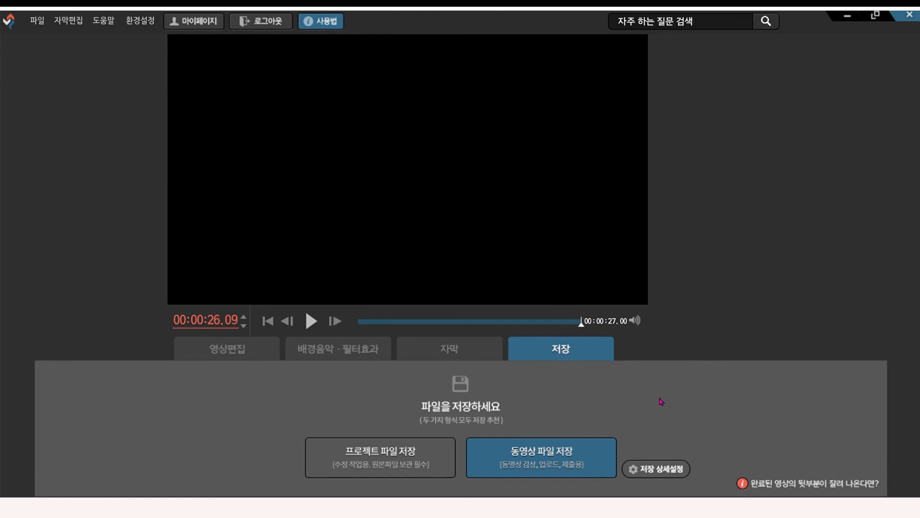
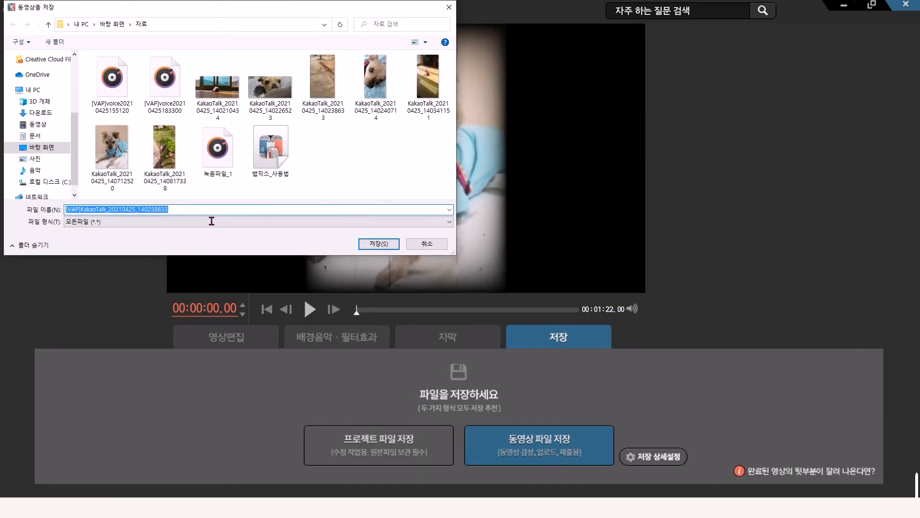
text(e)
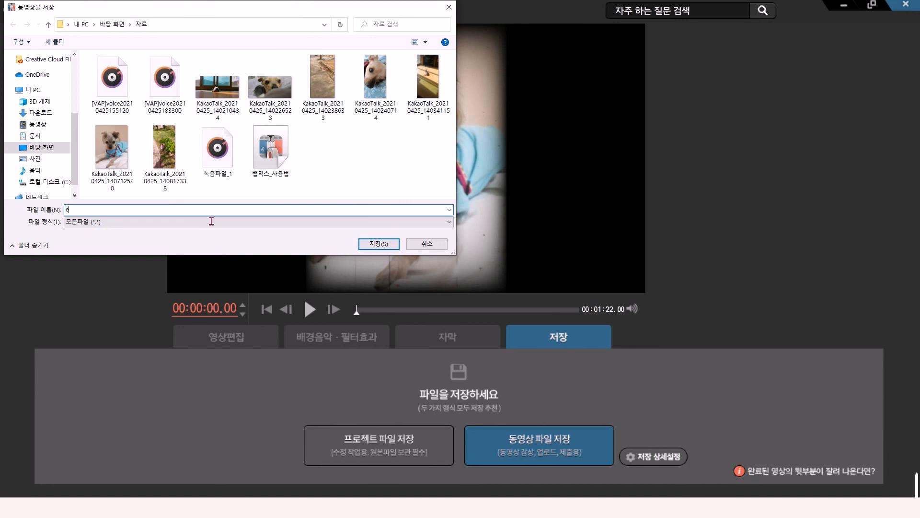
text(동영상_1)
click(391, 246)
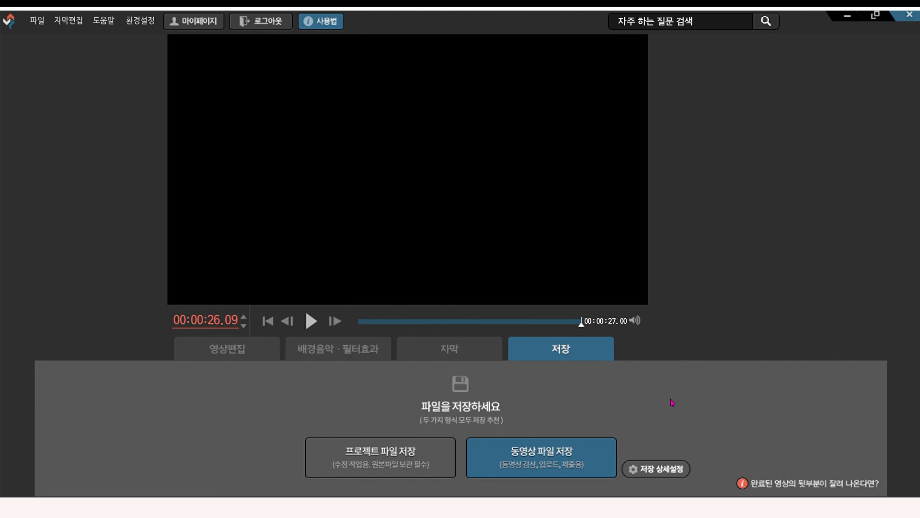
Export the video file with 화면크기 1920 X 1080 (16:9) and 용도 인터넷 업로드 (mp4), accepting the remaining save settings.
click(548, 459)
click(484, 189)
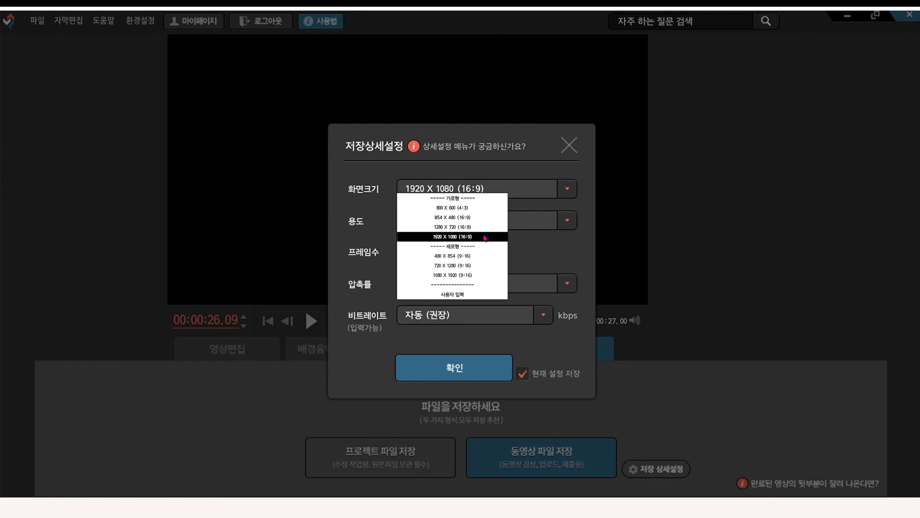
click(485, 237)
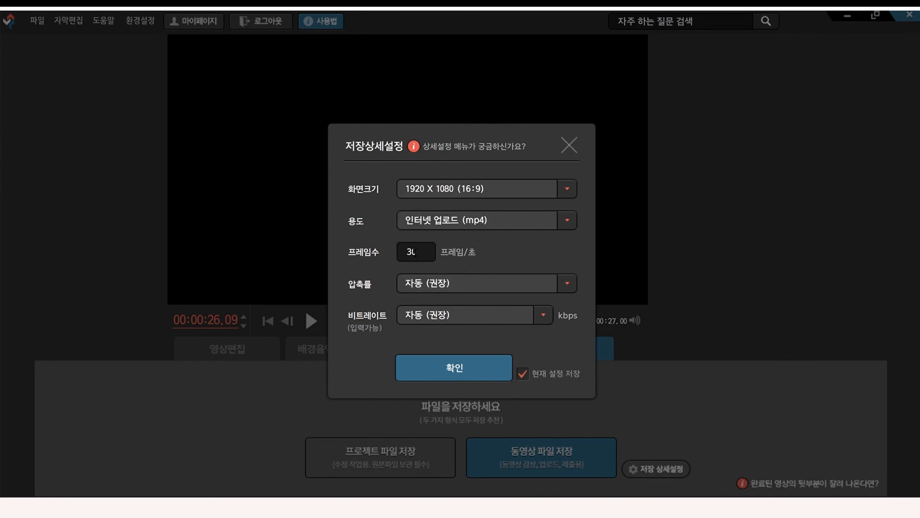
click(568, 220)
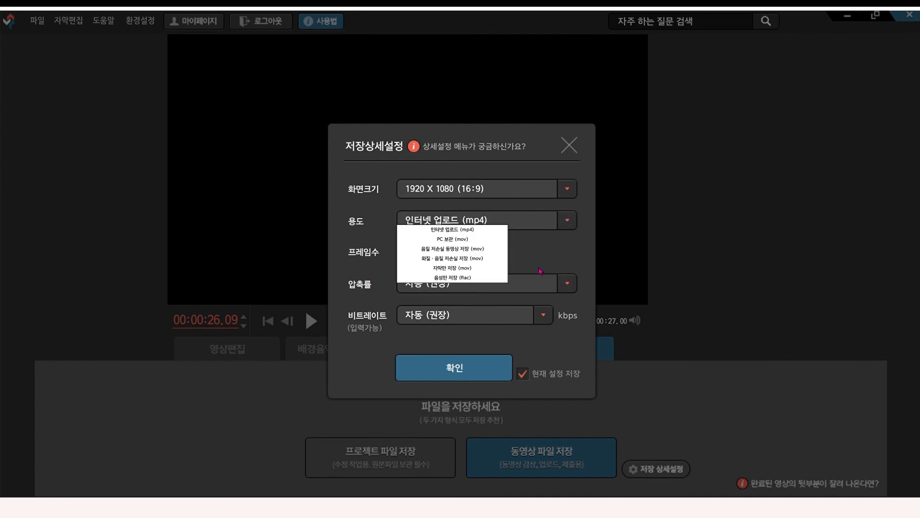
click(483, 230)
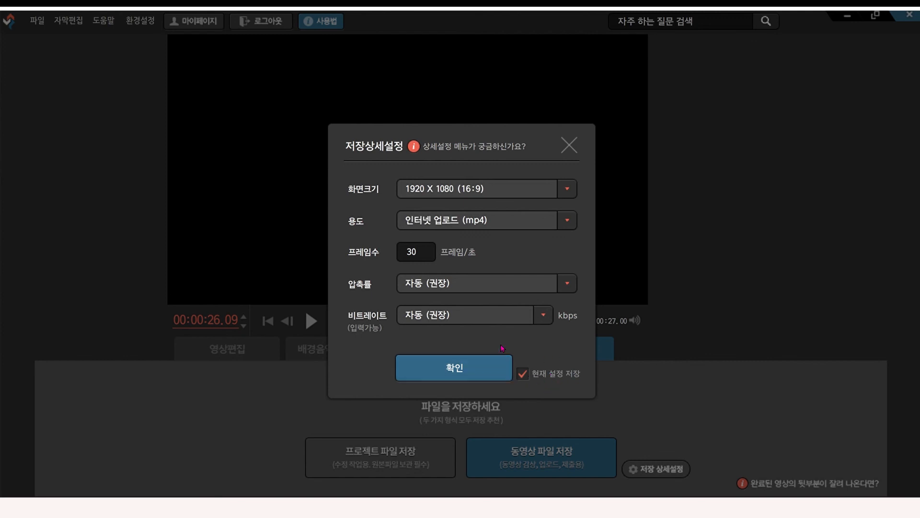
click(476, 372)
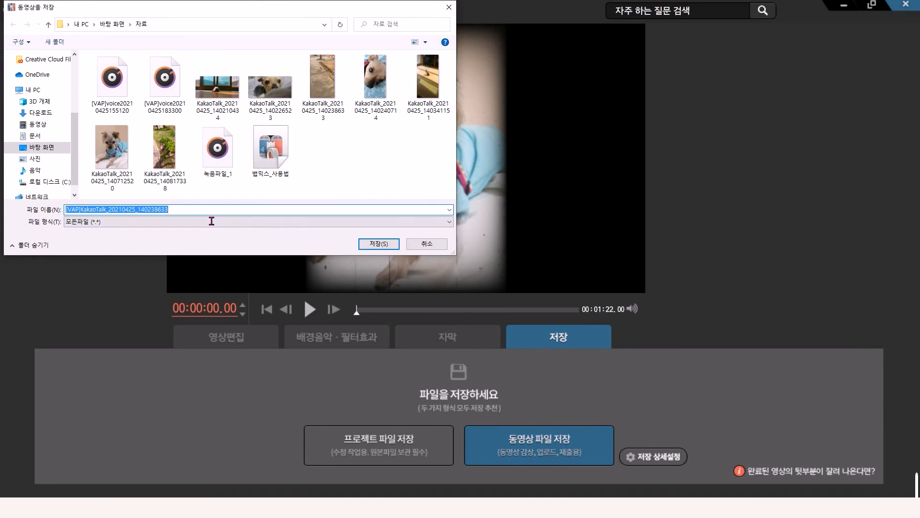
Name the exported video 동영상_1 and save it in the 자료 folder.
text(e)
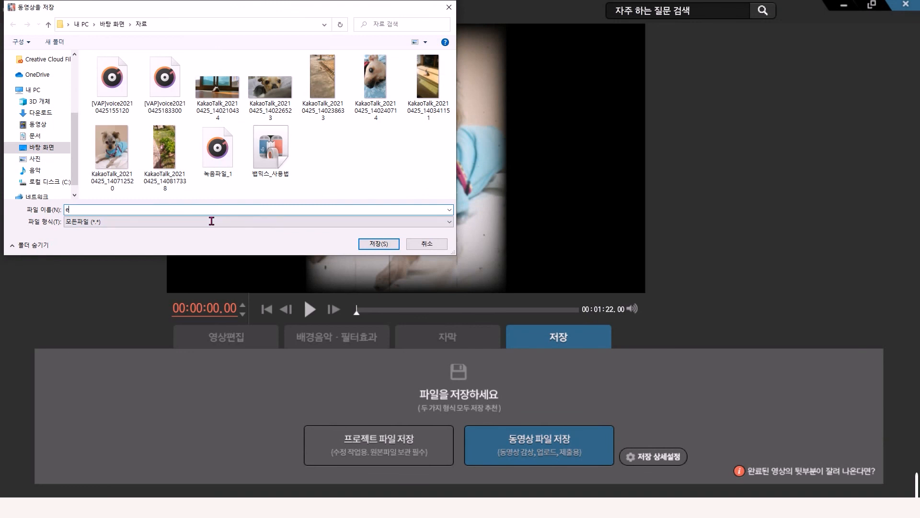
key(BackSpace)
text(동영상_1)
click(390, 250)
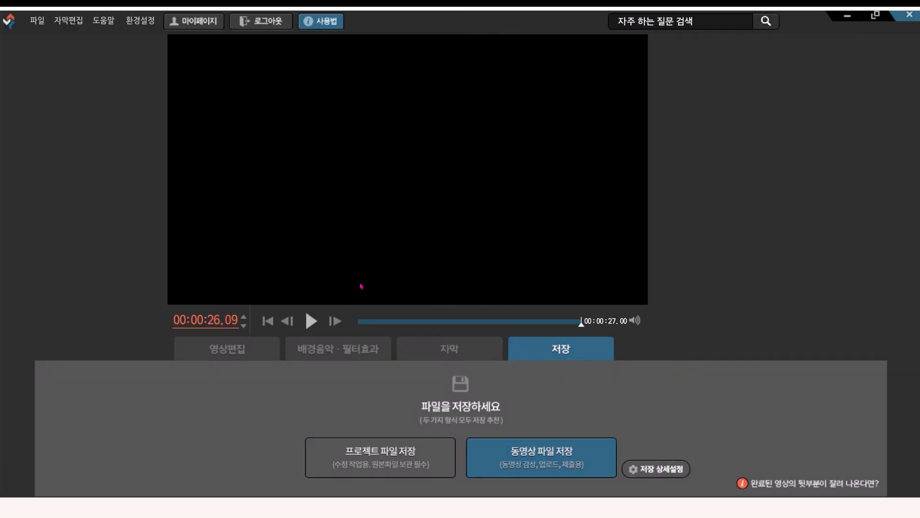